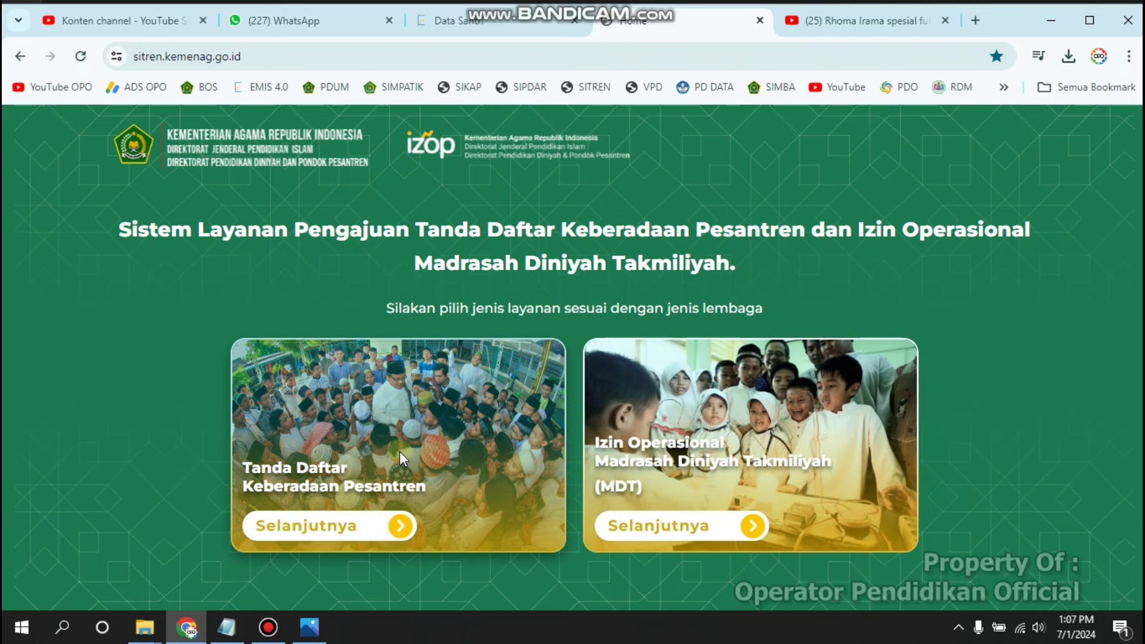
# Continue to the Tanda Daftar Keberadaan Pesantren service and go to its login form
pyautogui.click(341, 543)
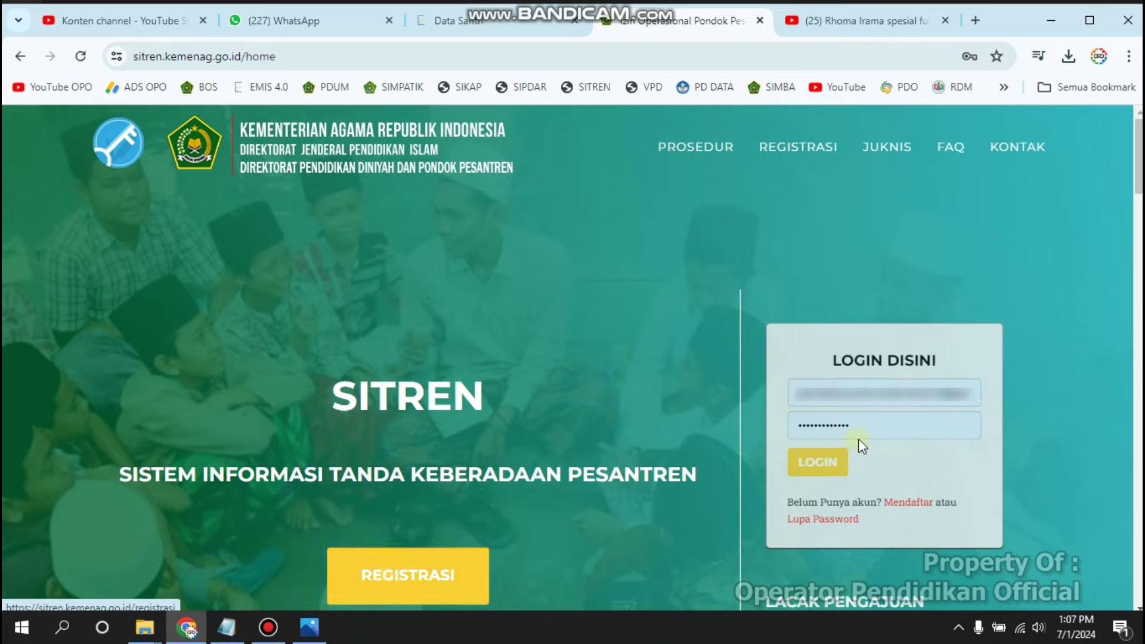
pyautogui.click(807, 468)
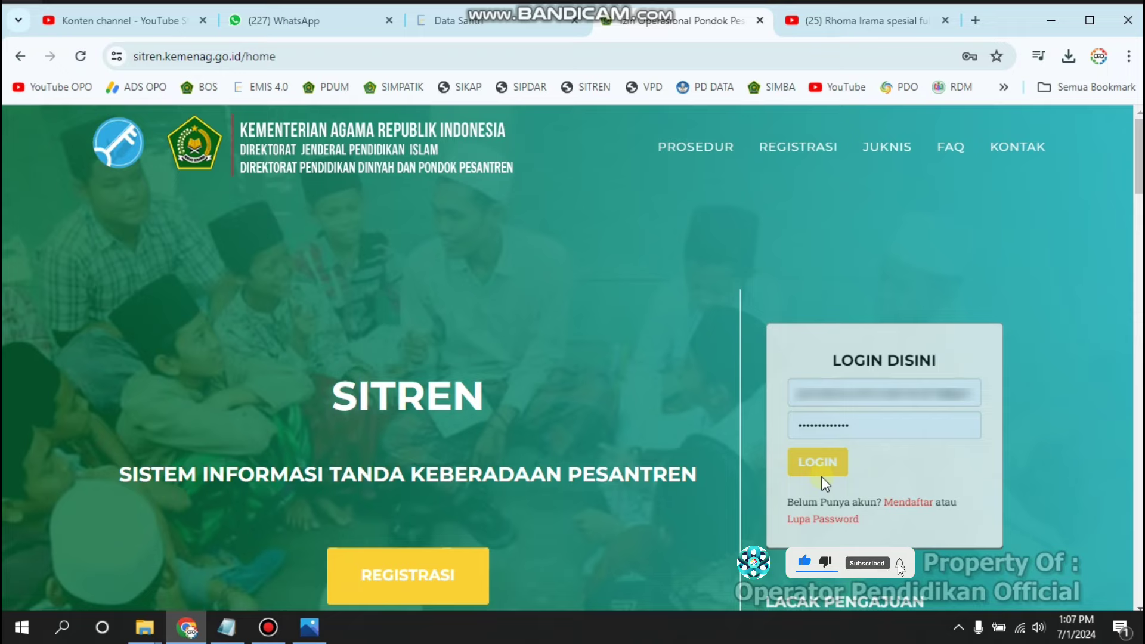
# Log in with the filled-in account to reach the Pengajuan Persyaratan dashboard
pyautogui.click(819, 471)
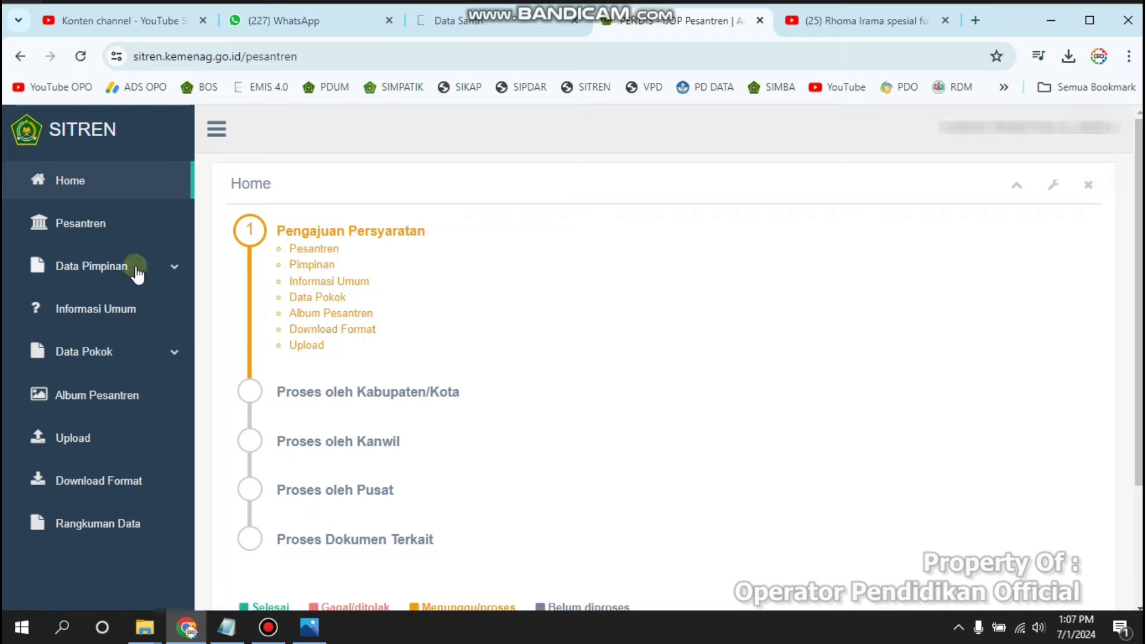
# Open the Pesantren data form and choose a Jenis Pesantren option
pyautogui.click(88, 227)
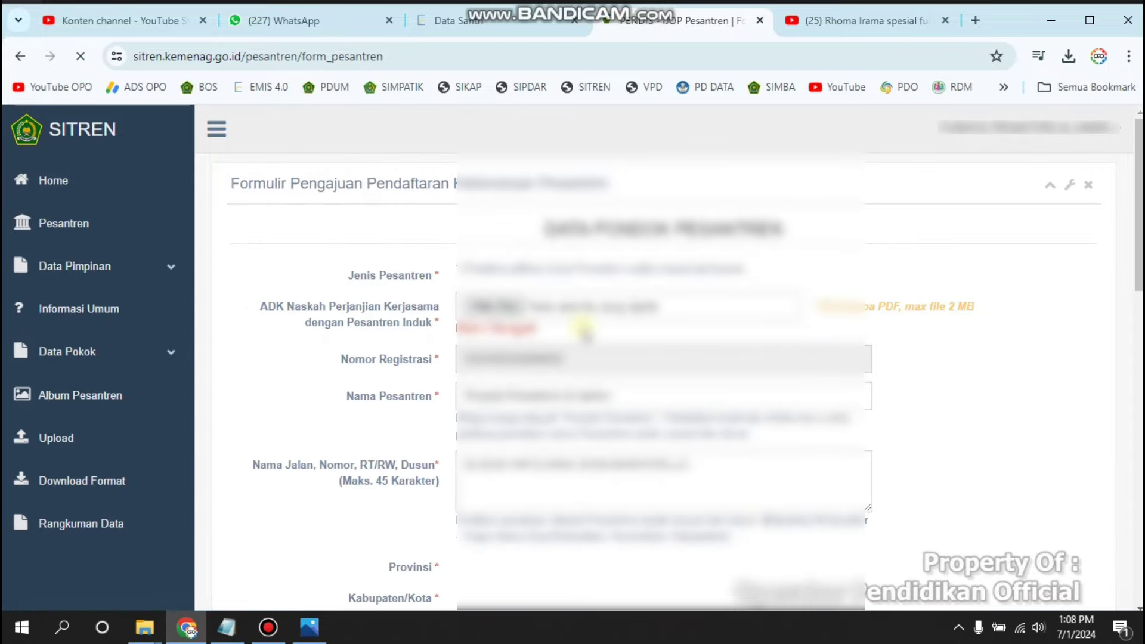
pyautogui.scroll(-5, 583, 330)
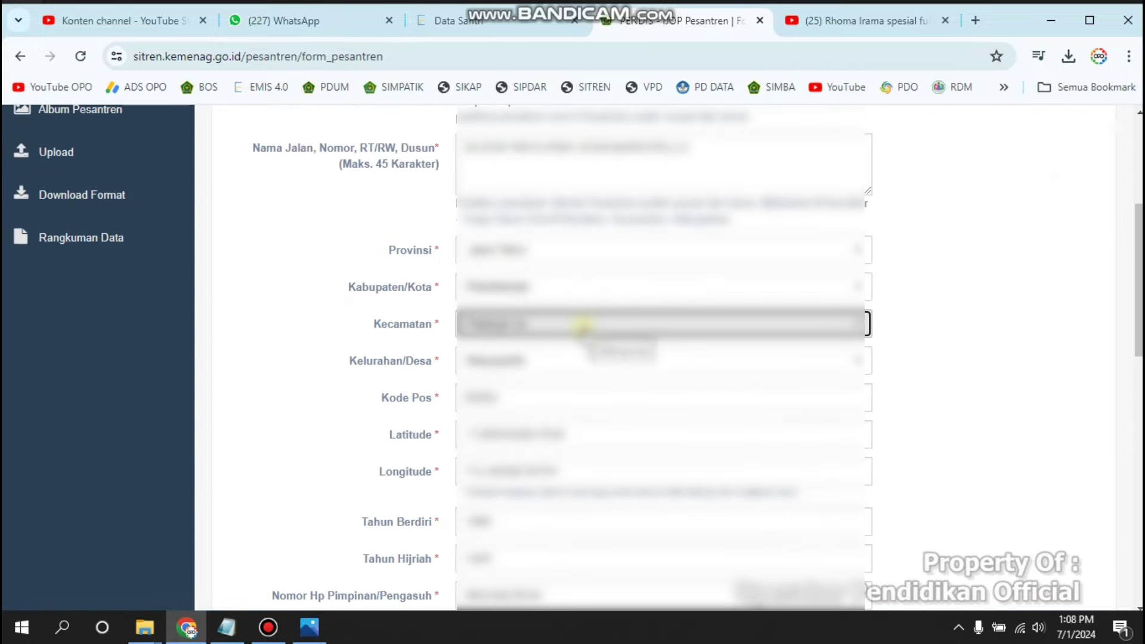
pyautogui.scroll(5, 633, 298)
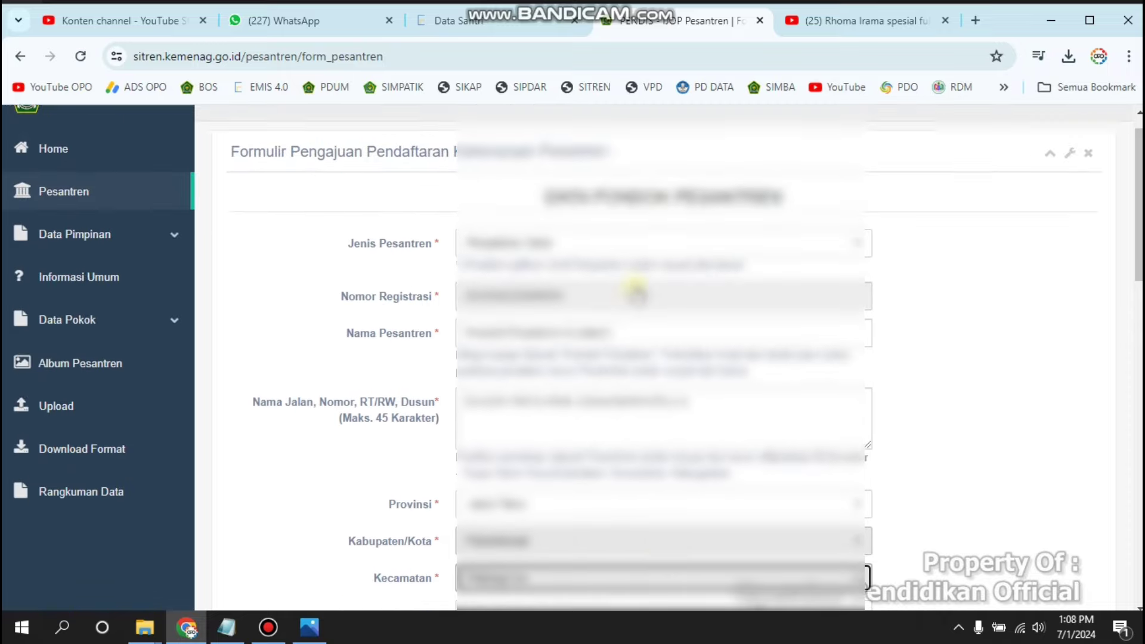
pyautogui.click(532, 278)
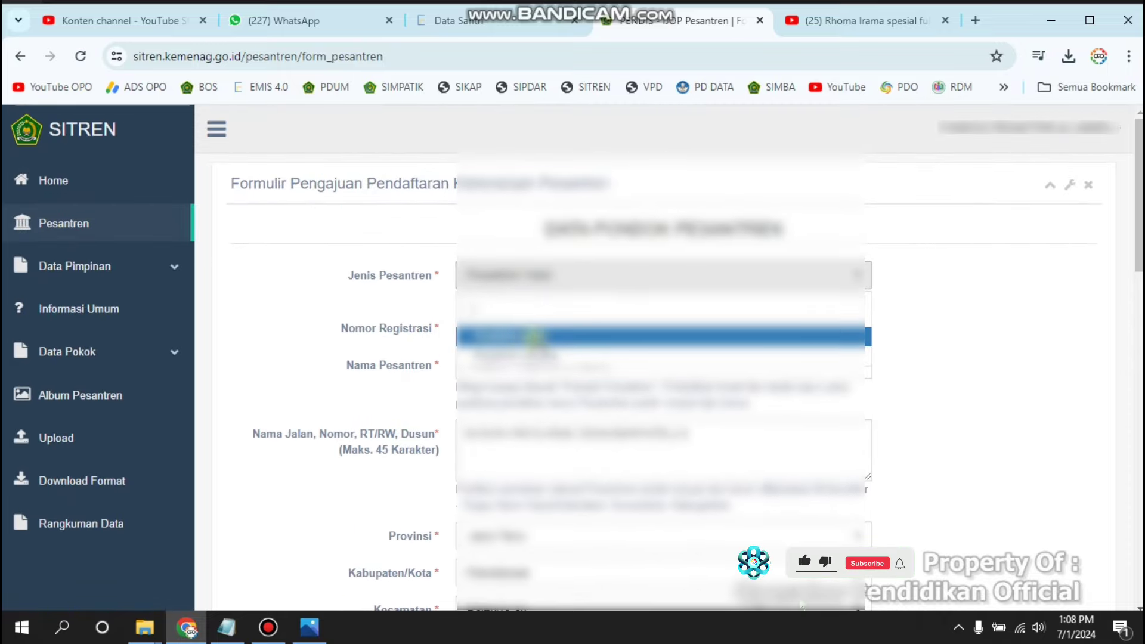
pyautogui.click(546, 331)
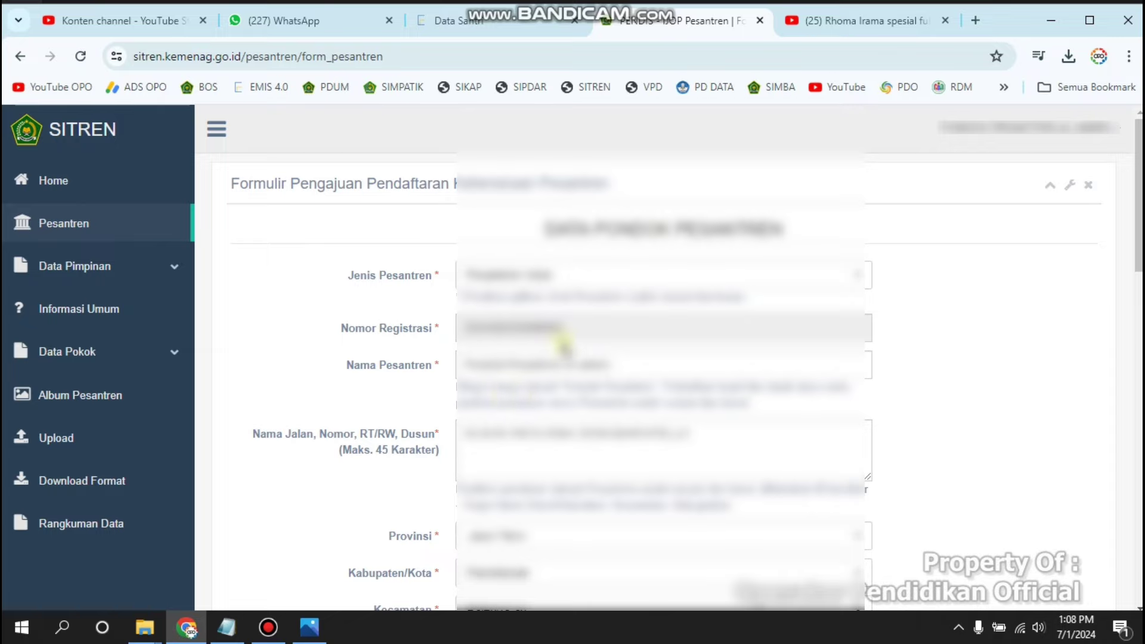
pyautogui.scroll(-3, 529, 370)
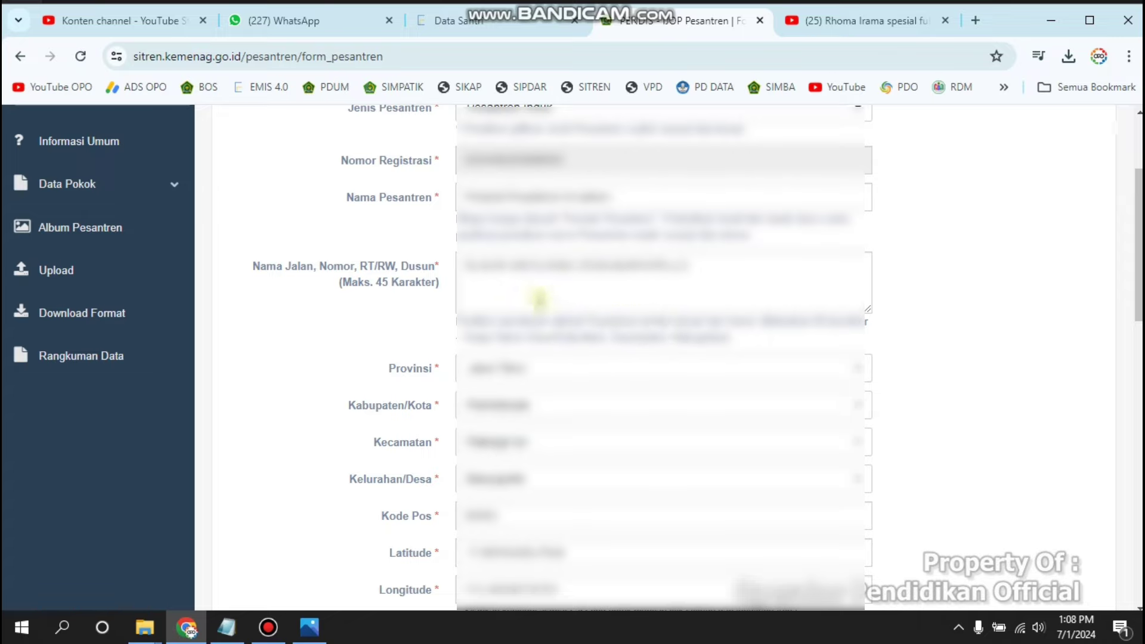
# Edit the Nama Jalan address so it ends with 'RT 01 RW 02 Dusun Krajan'
pyautogui.doubleClick(504, 267)
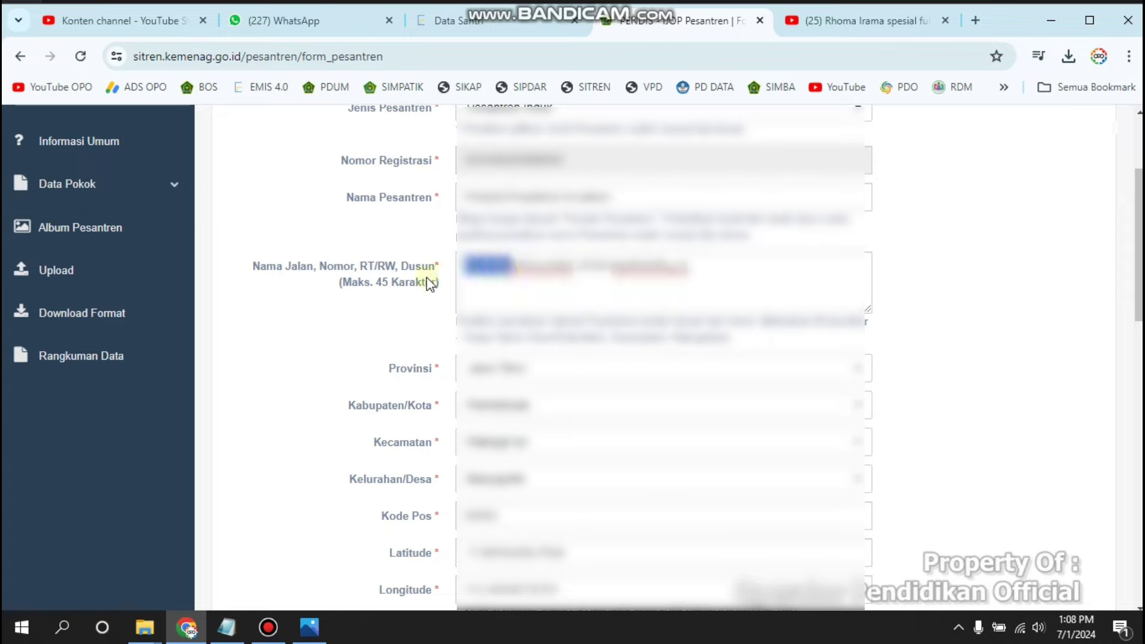
pyautogui.press('BackSpace')
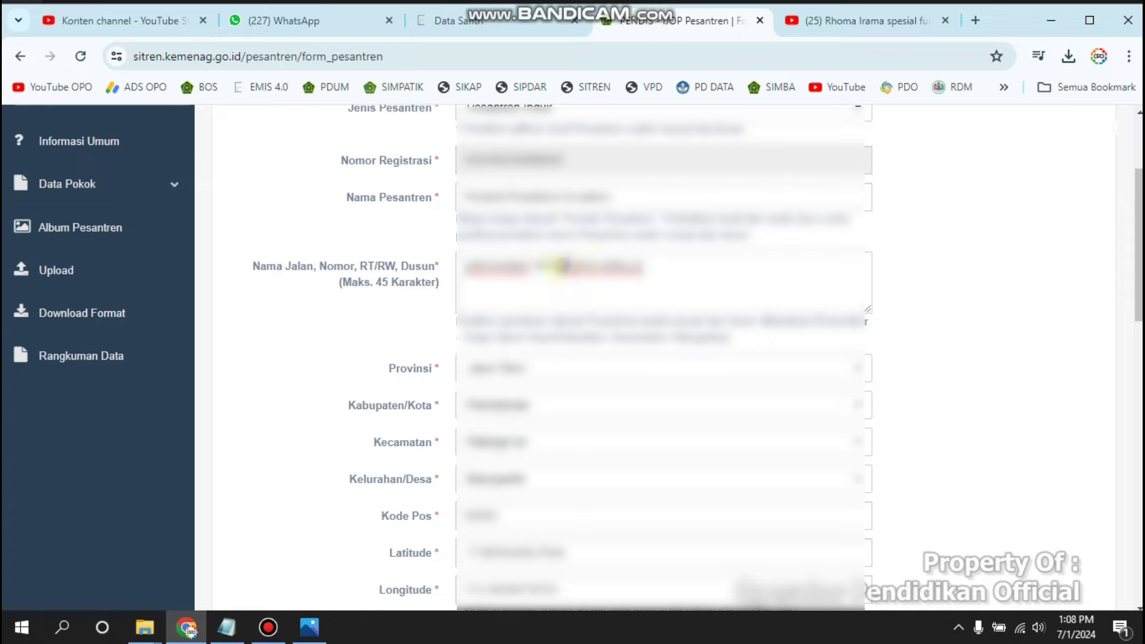
pyautogui.press('BackSpace')
pyautogui.press('BackSpace')
pyautogui.press('BackSpace')
pyautogui.press('BackSpace')
pyautogui.press('BackSpace')
pyautogui.press('BackSpace')
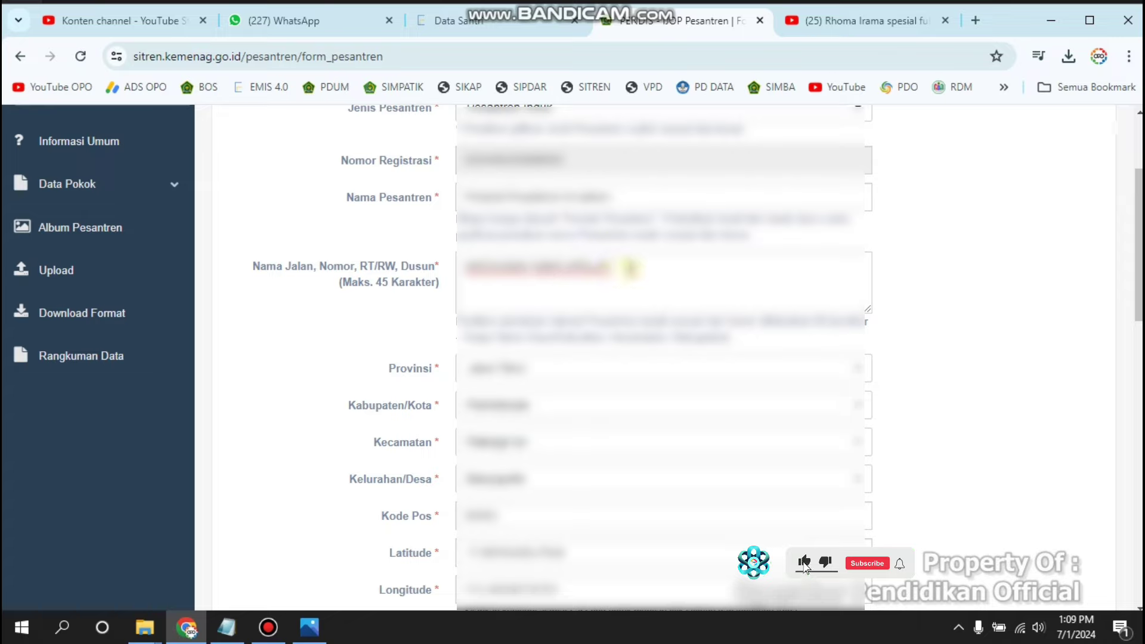
pyautogui.write('RT 01 RW 02')
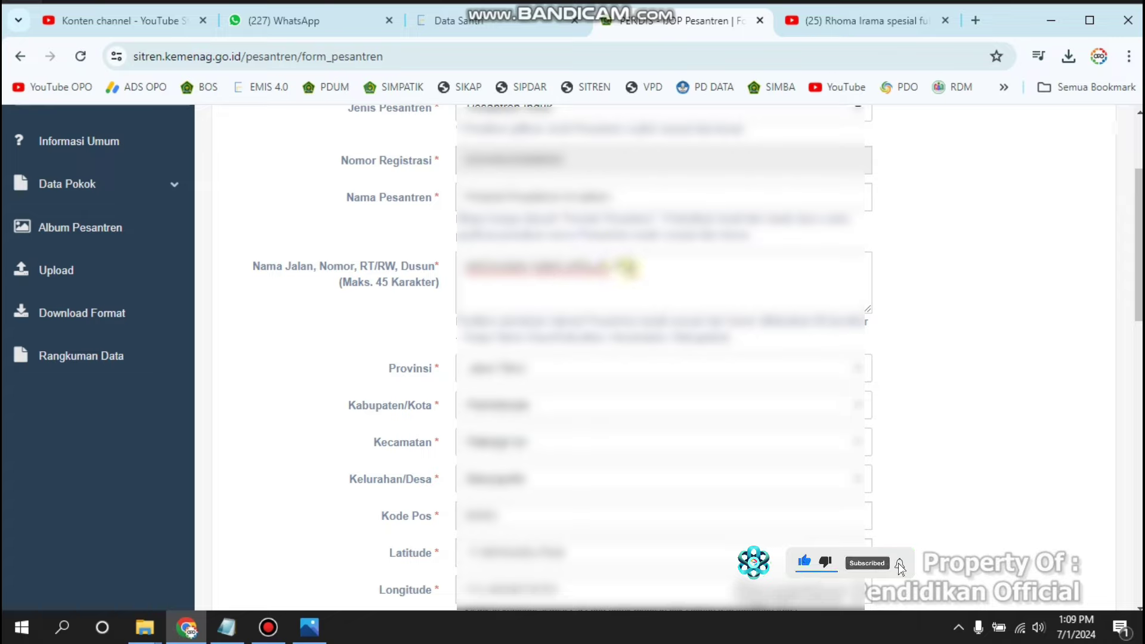
pyautogui.write(' Dusun')
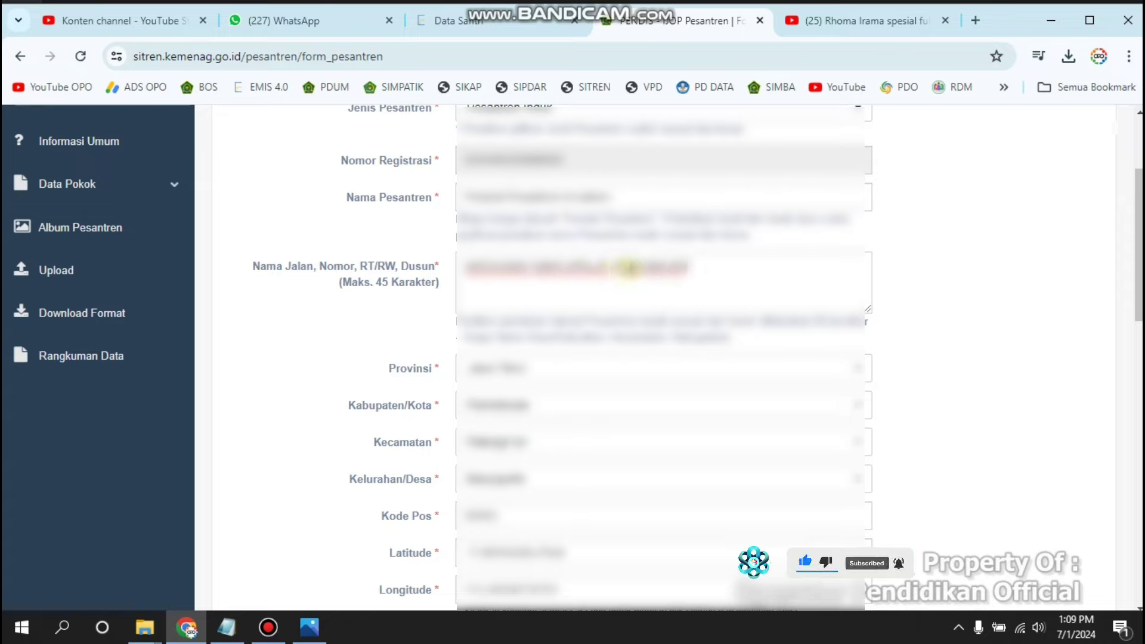
pyautogui.write(' Krajan')
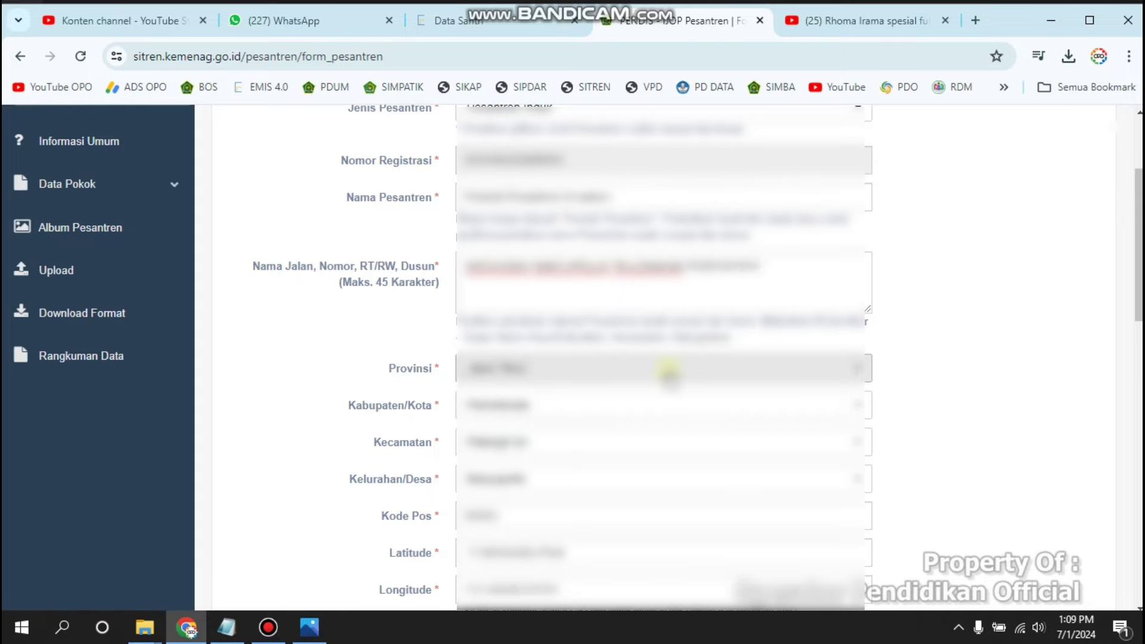
pyautogui.scroll(-3, 602, 403)
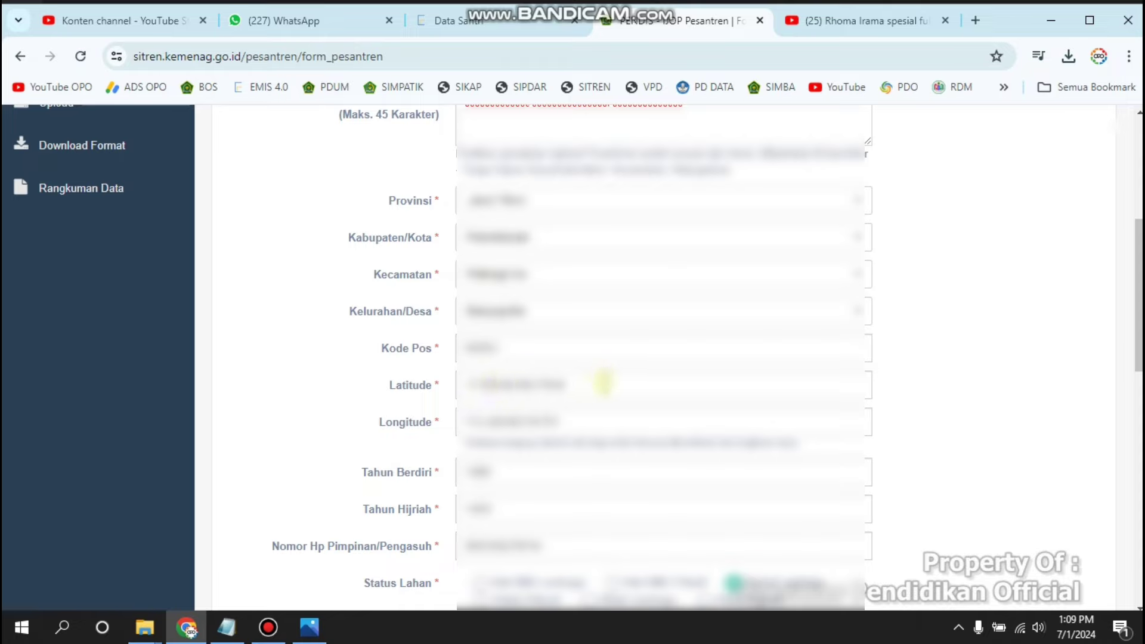
# Pick a Lokasi Geografi option and check the Potensi Ekonomi Pesantren list without changing it
pyautogui.scroll(-3, 522, 472)
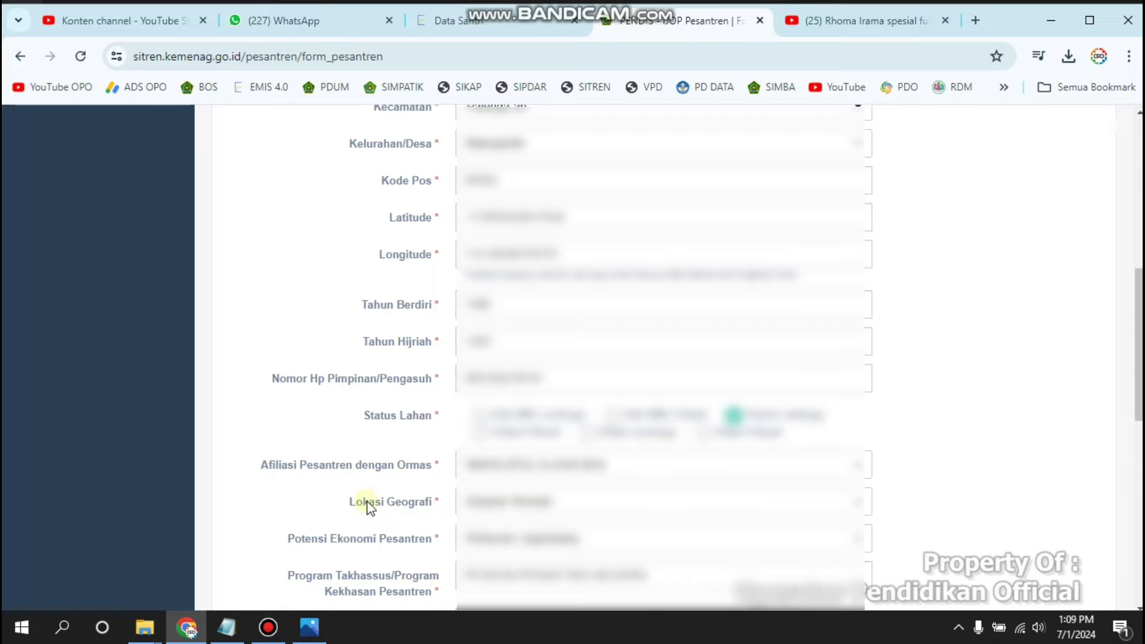
pyautogui.scroll(-3, 365, 501)
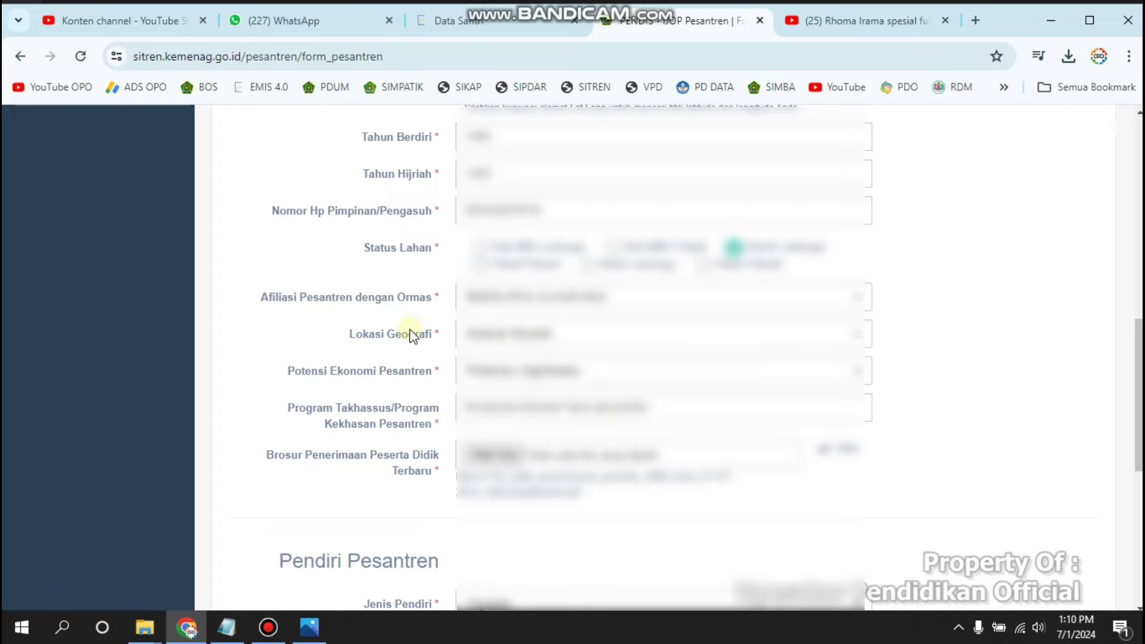
pyautogui.click(525, 344)
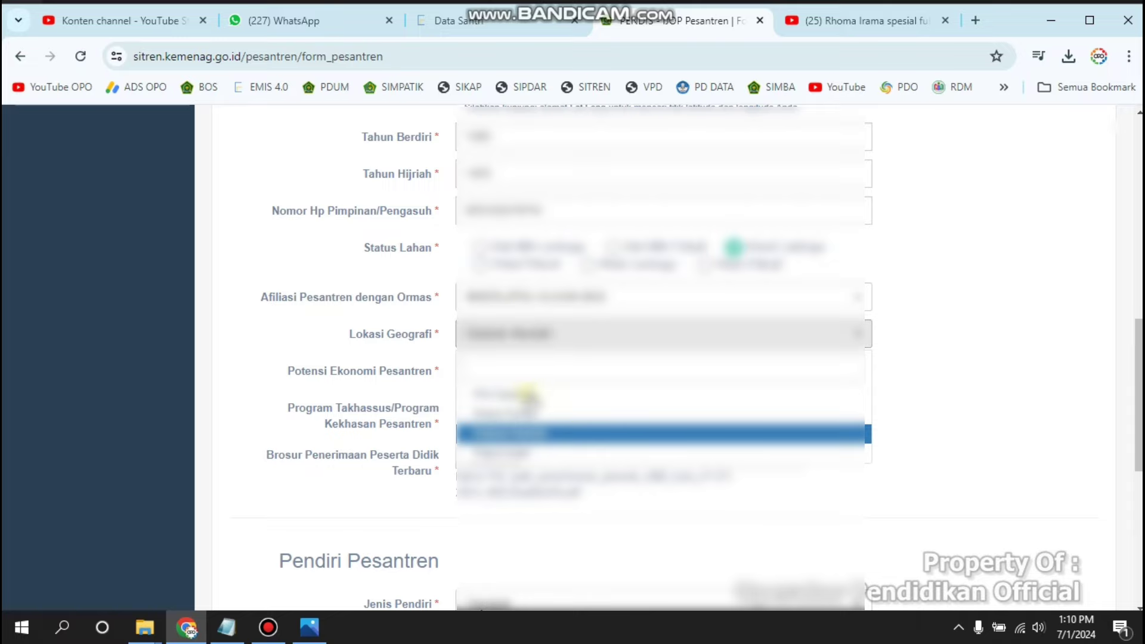
pyautogui.click(529, 434)
pyautogui.click(514, 368)
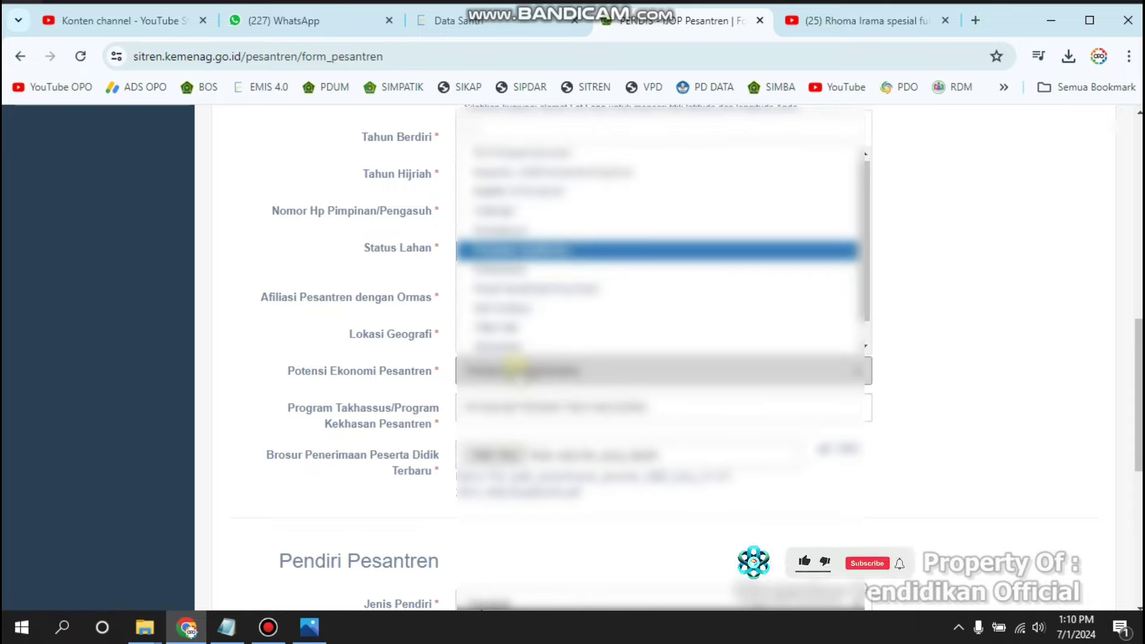
pyautogui.click(408, 417)
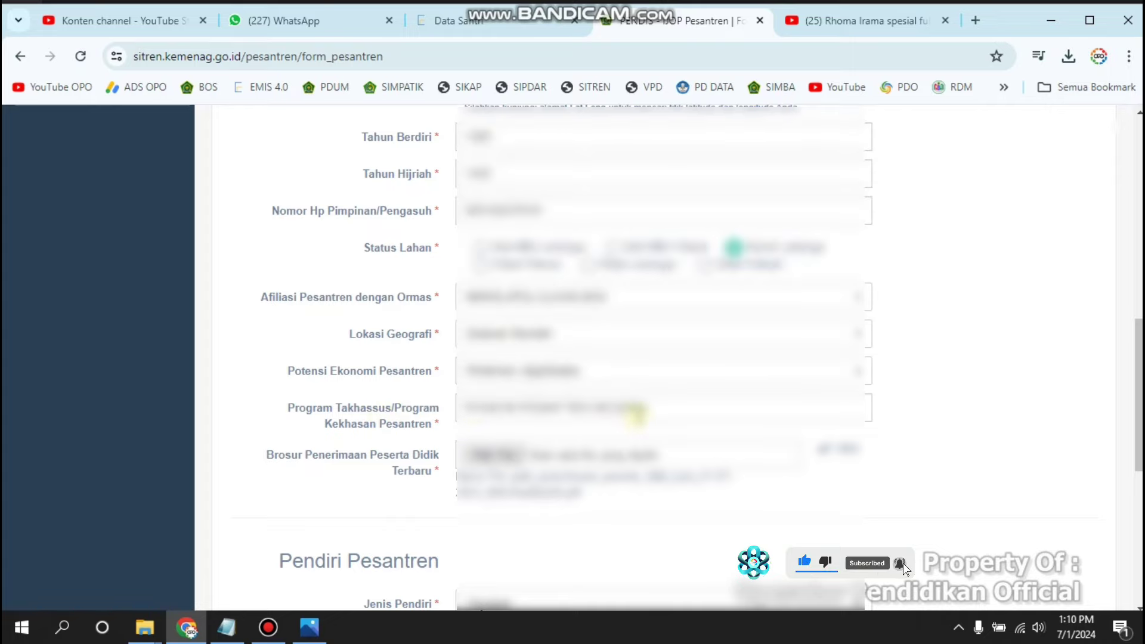
# Choose the founder type, which fills in the foundation details
pyautogui.scroll(-6, 614, 453)
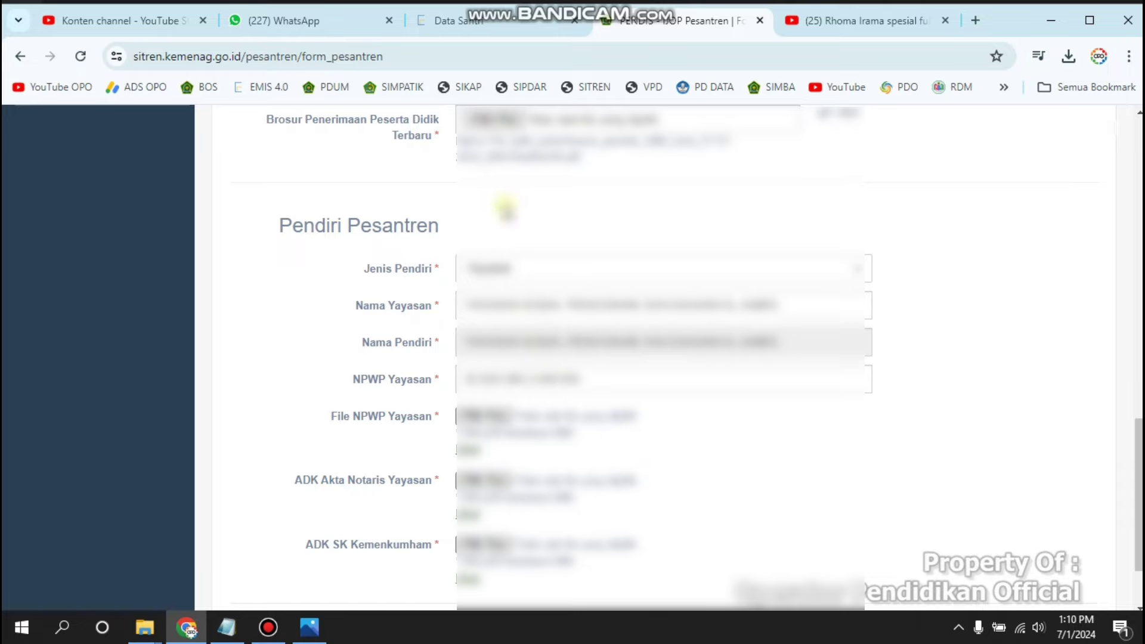
pyautogui.scroll(1, 504, 210)
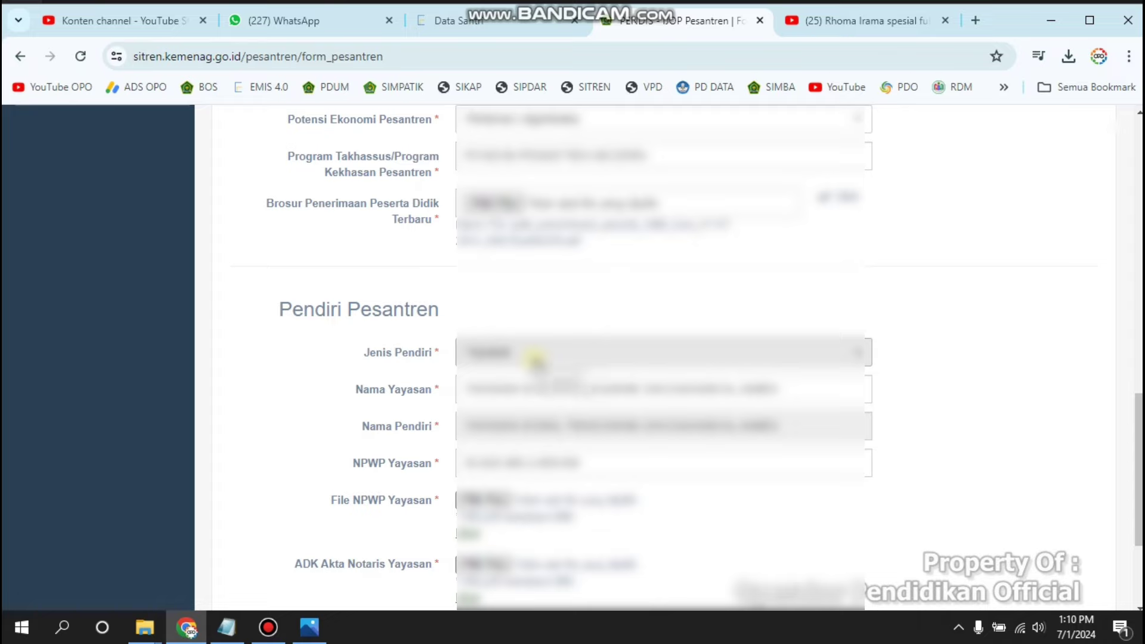
pyautogui.click(531, 361)
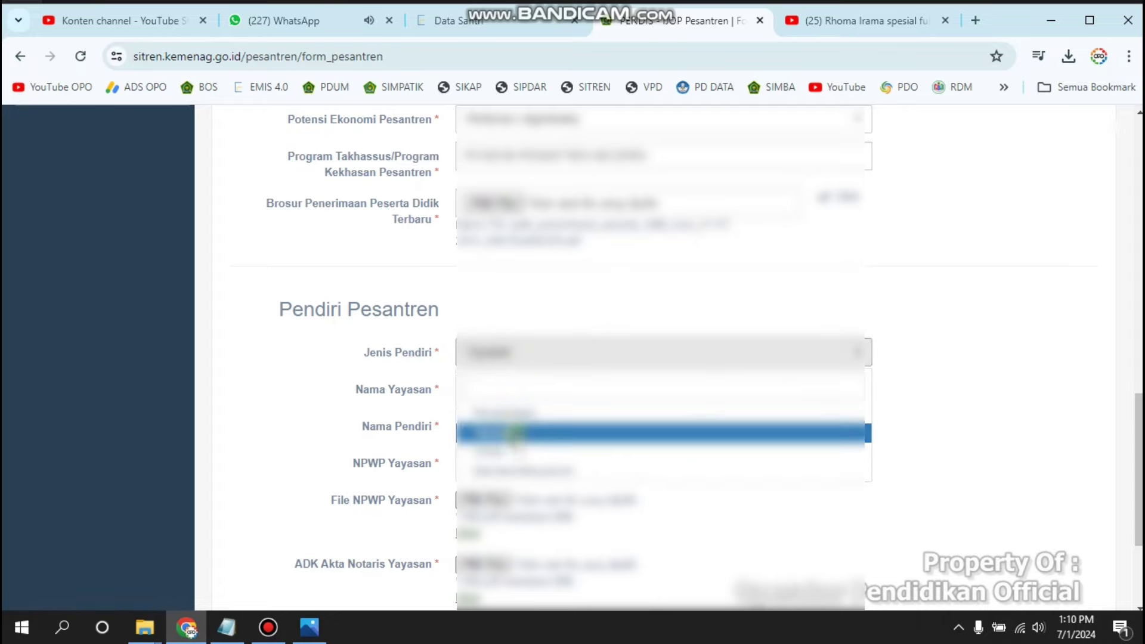
pyautogui.click(518, 436)
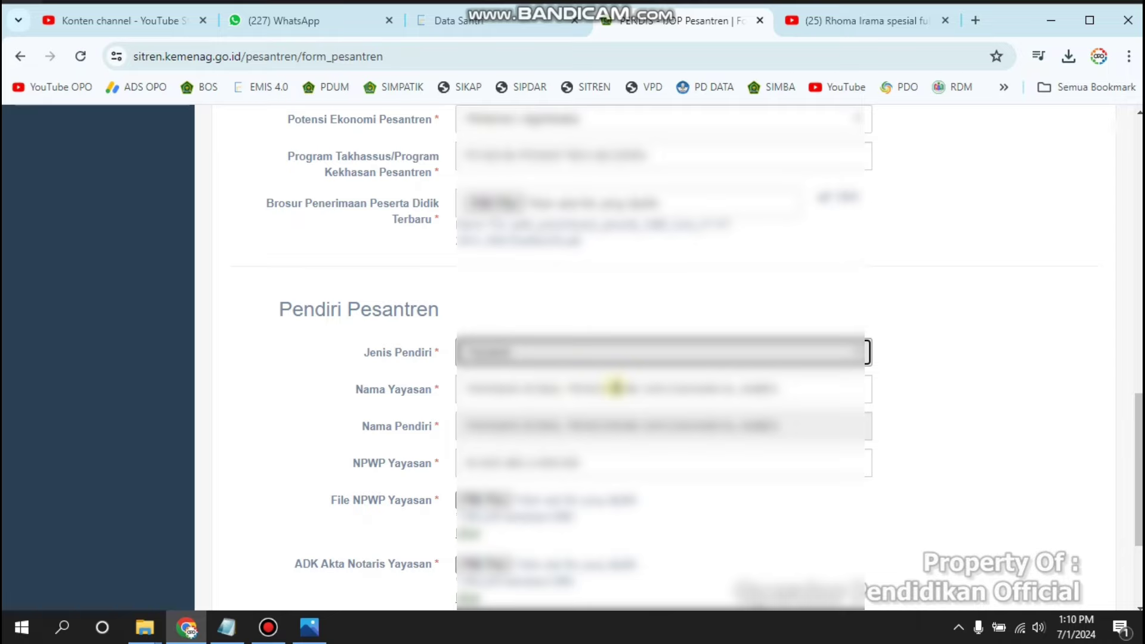
# Continue past the Pendiri Pesantren section to Data Pimpinan/Pengasuh, dismissing Chrome's save-address popup
pyautogui.scroll(-2, 525, 420)
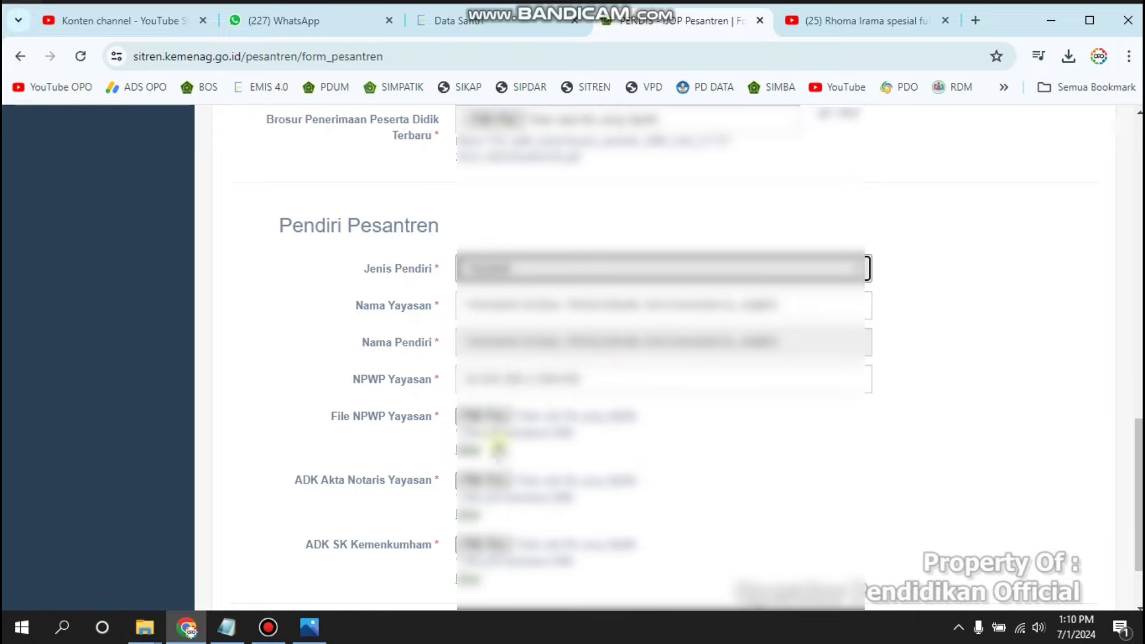
pyautogui.scroll(-2, 462, 447)
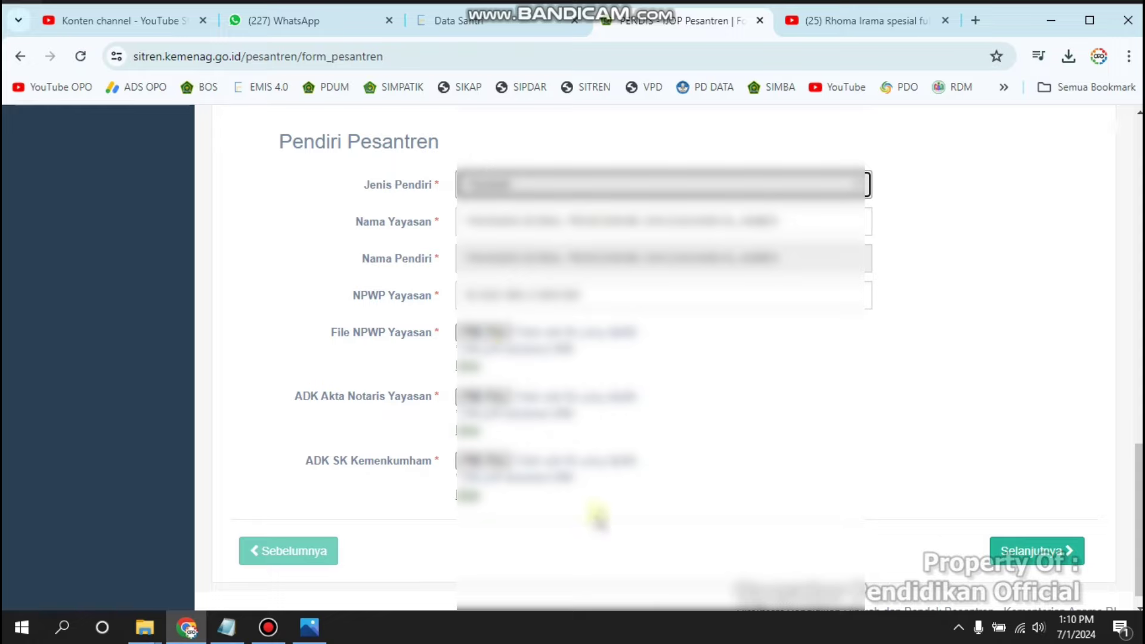
pyautogui.click(1043, 554)
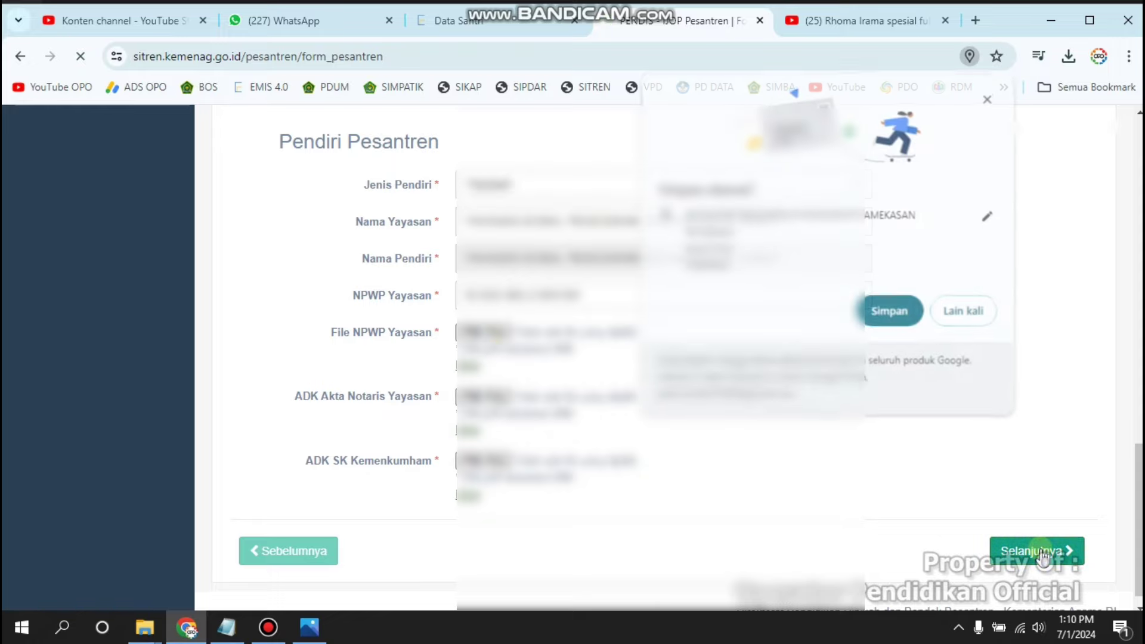
pyautogui.click(988, 98)
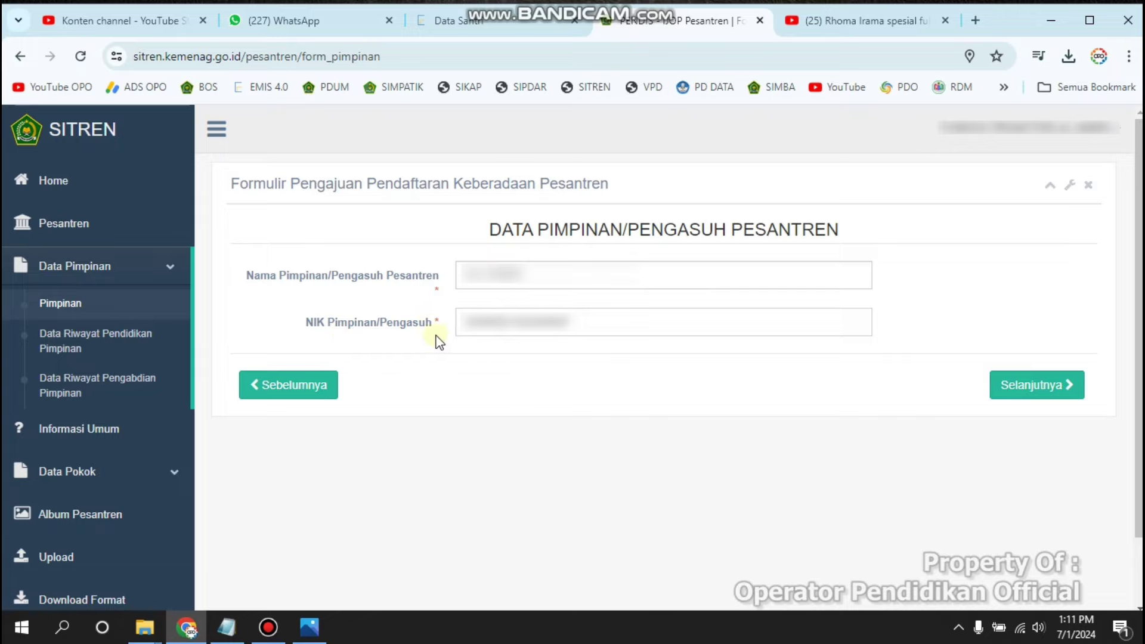
# Go to Daftar Riwayat Pendidikan Pimpinan and start a new education history entry
pyautogui.click(1038, 389)
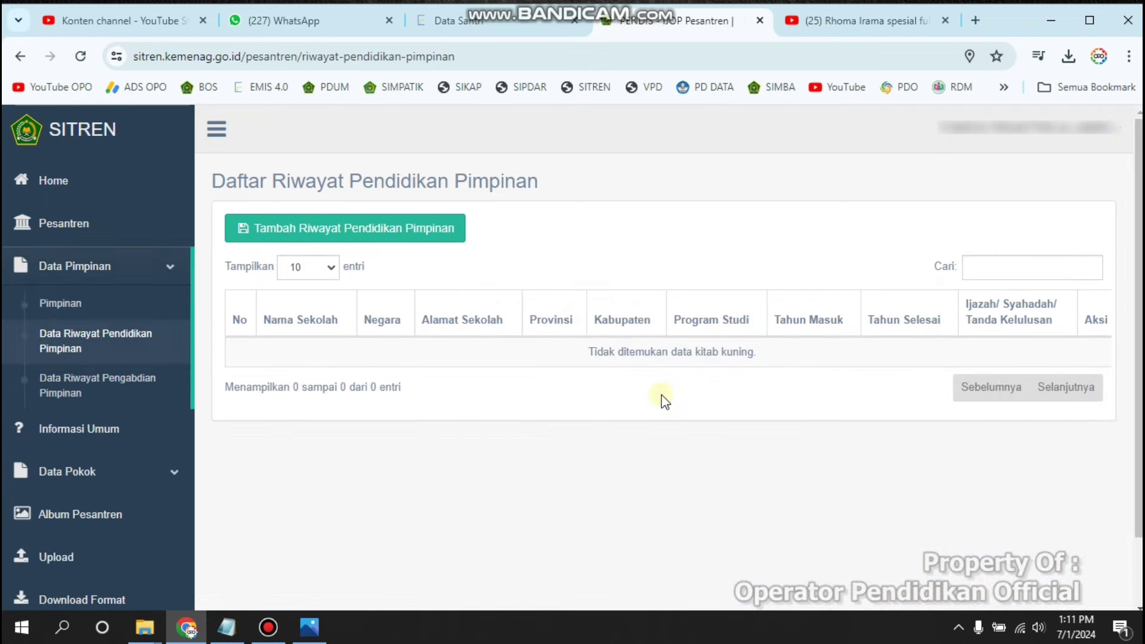
pyautogui.click(407, 230)
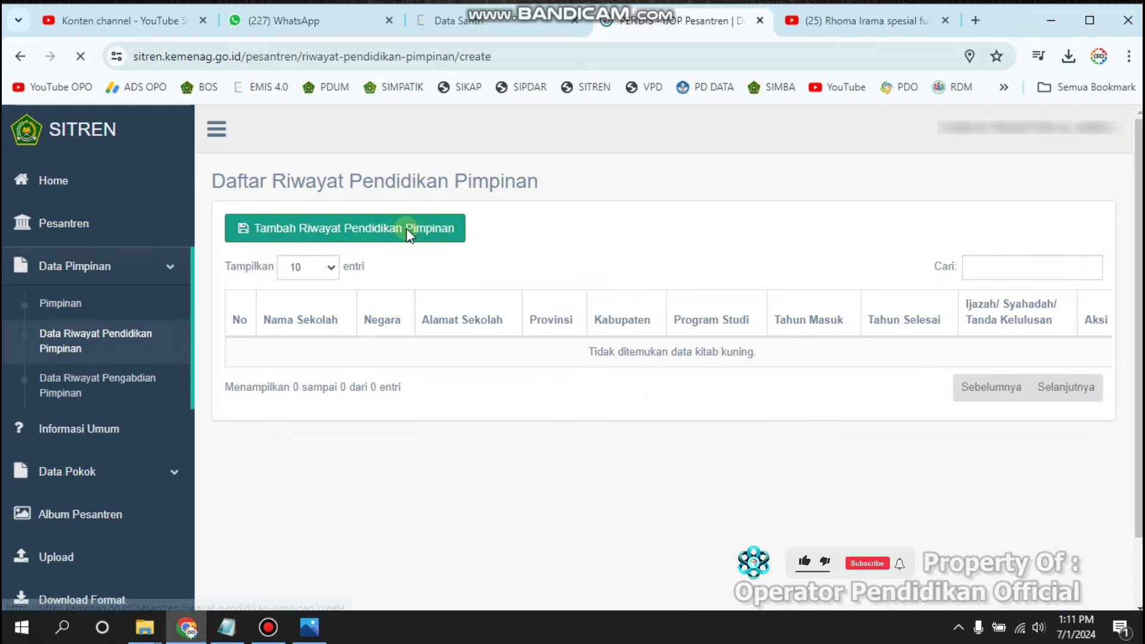
pyautogui.click(528, 236)
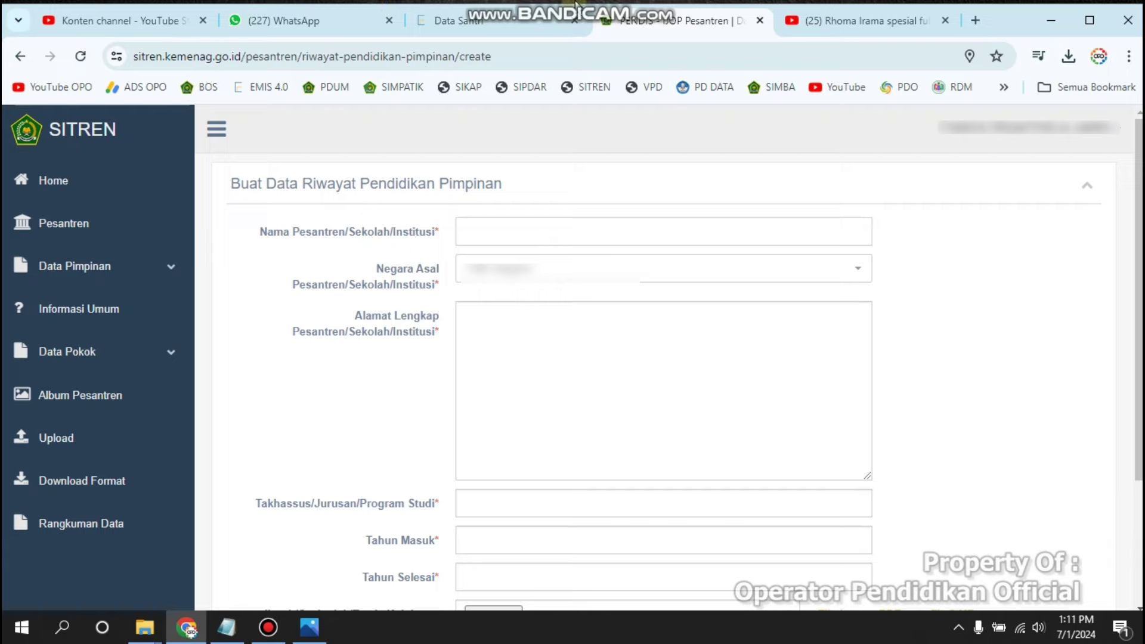
# Enter the school name SDN 1234 and choose the country of origin matching 'ind'
pyautogui.moveTo(668, 20)
pyautogui.click(570, 239)
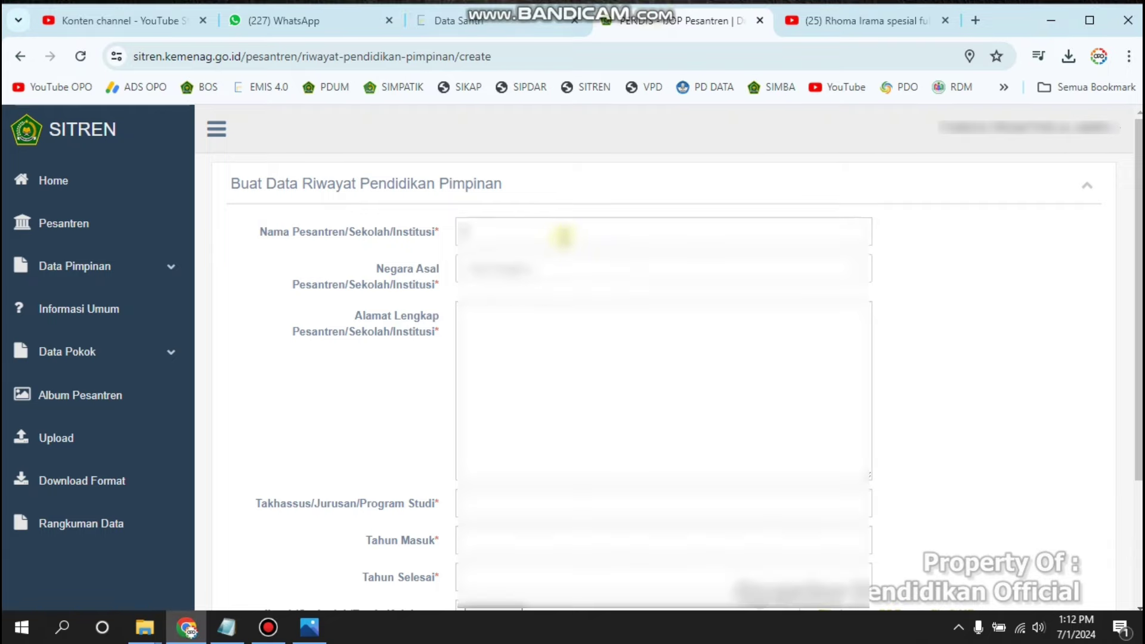
pyautogui.write('SDN')
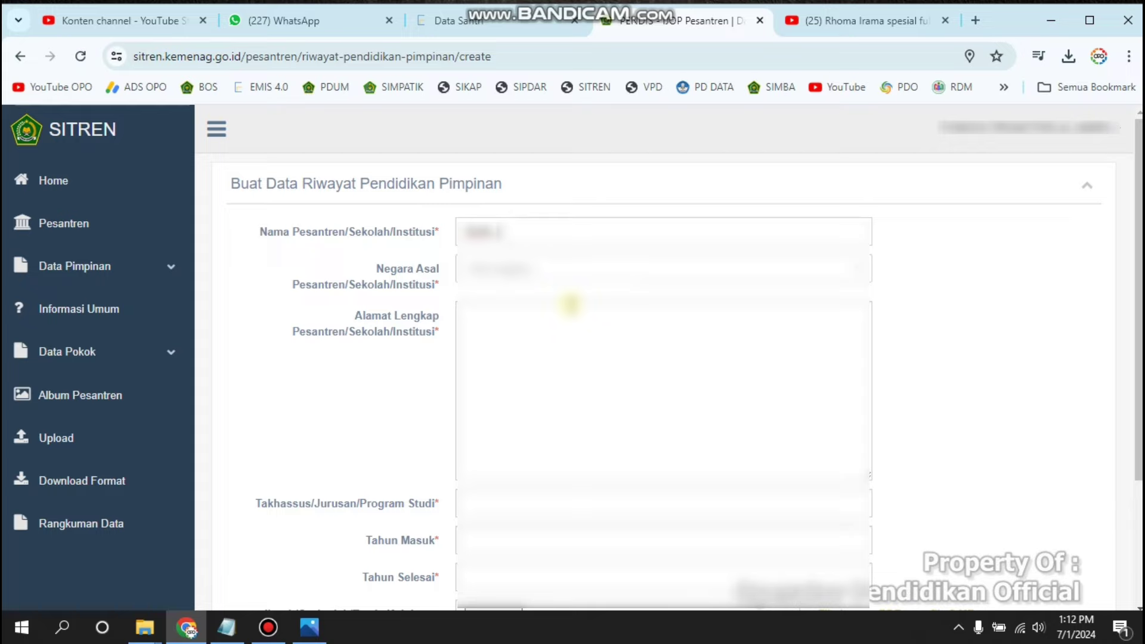
pyautogui.write('1234')
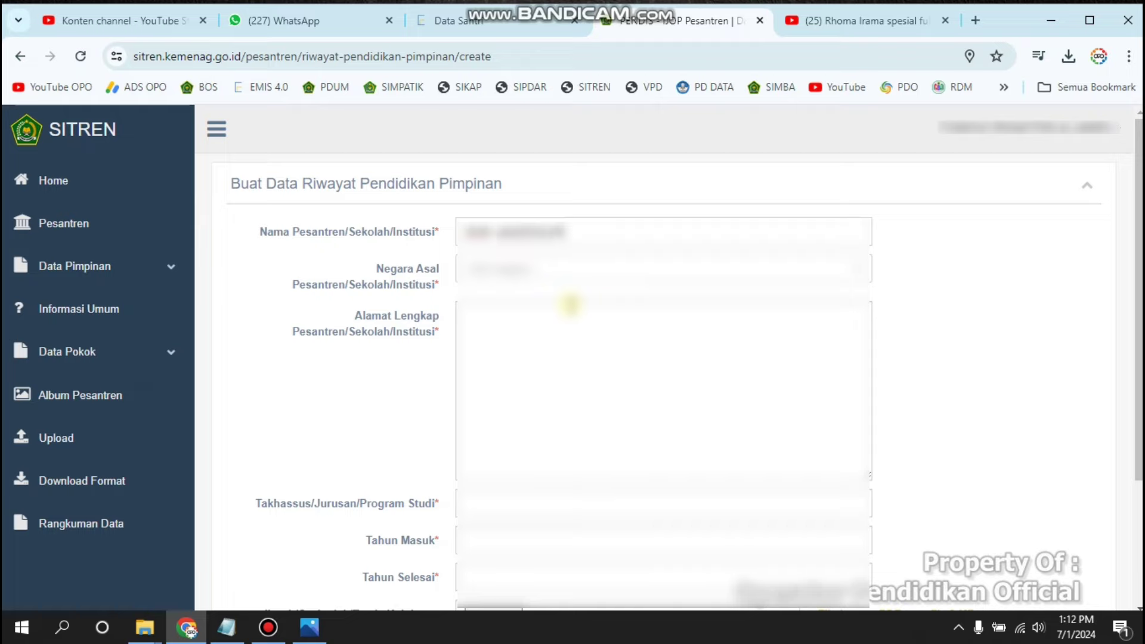
pyautogui.click(548, 273)
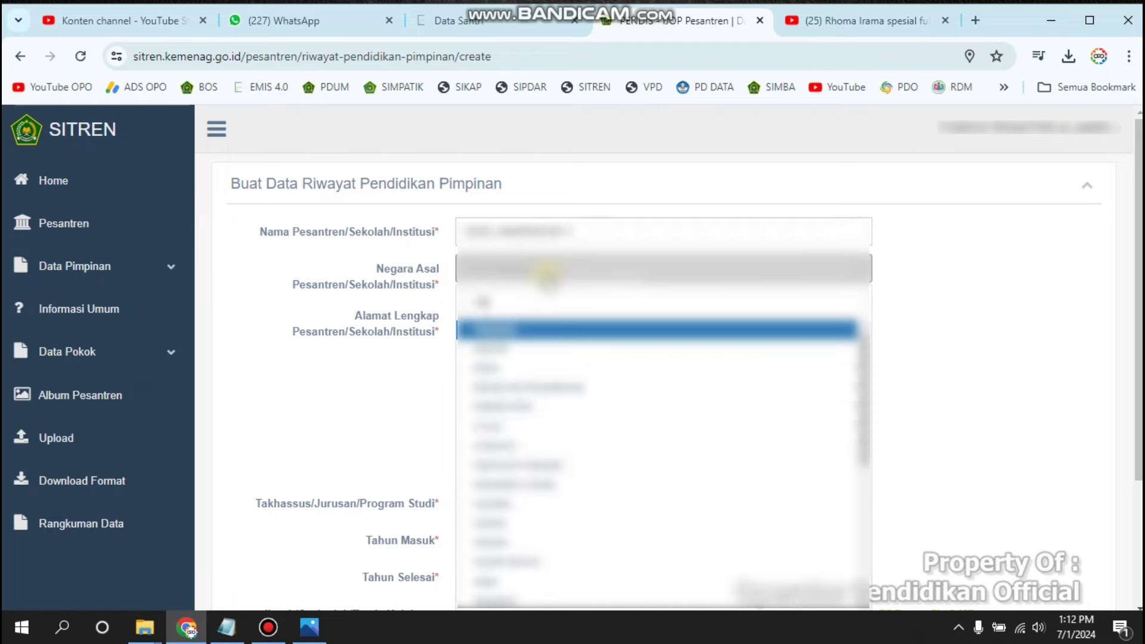
pyautogui.write('ind')
pyautogui.click(514, 343)
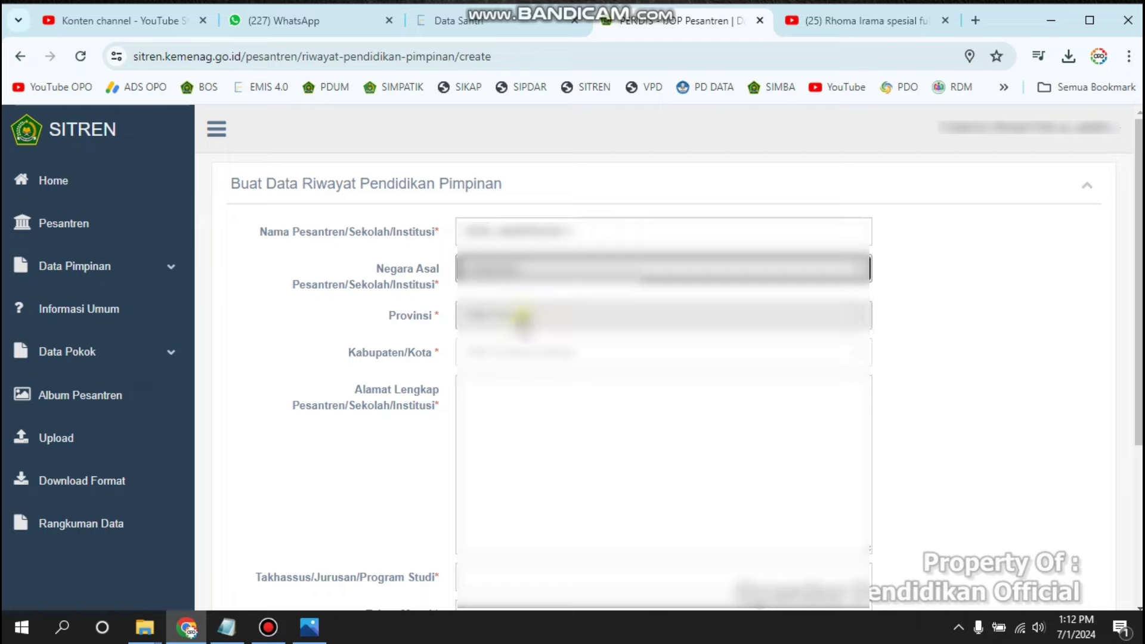
# Choose the 'jawa' province and Tuban regency, then begin the address 'l. Raya Tuban No.'
pyautogui.click(522, 317)
pyautogui.write('jawa')
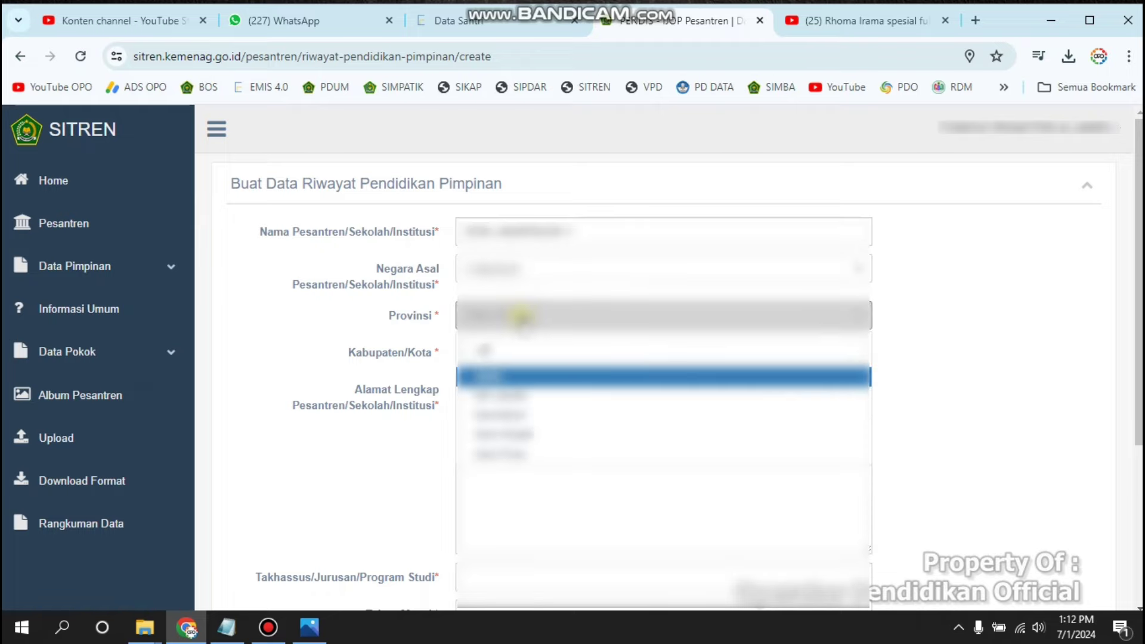
pyautogui.click(514, 377)
pyautogui.click(519, 352)
pyautogui.click(525, 392)
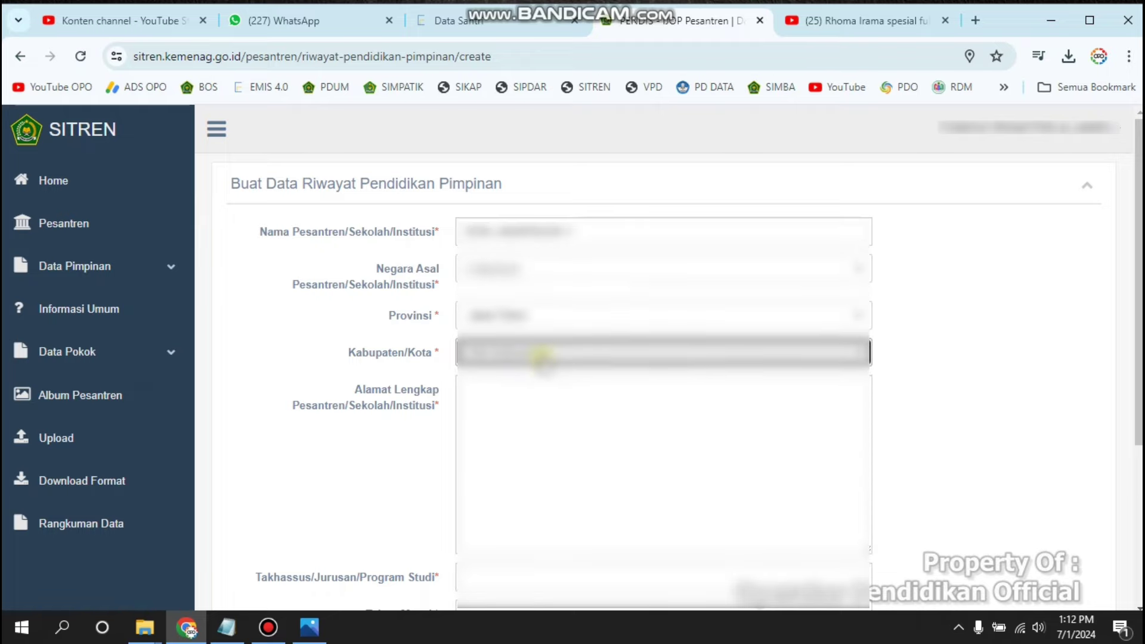
pyautogui.click(541, 355)
pyautogui.write('tuban')
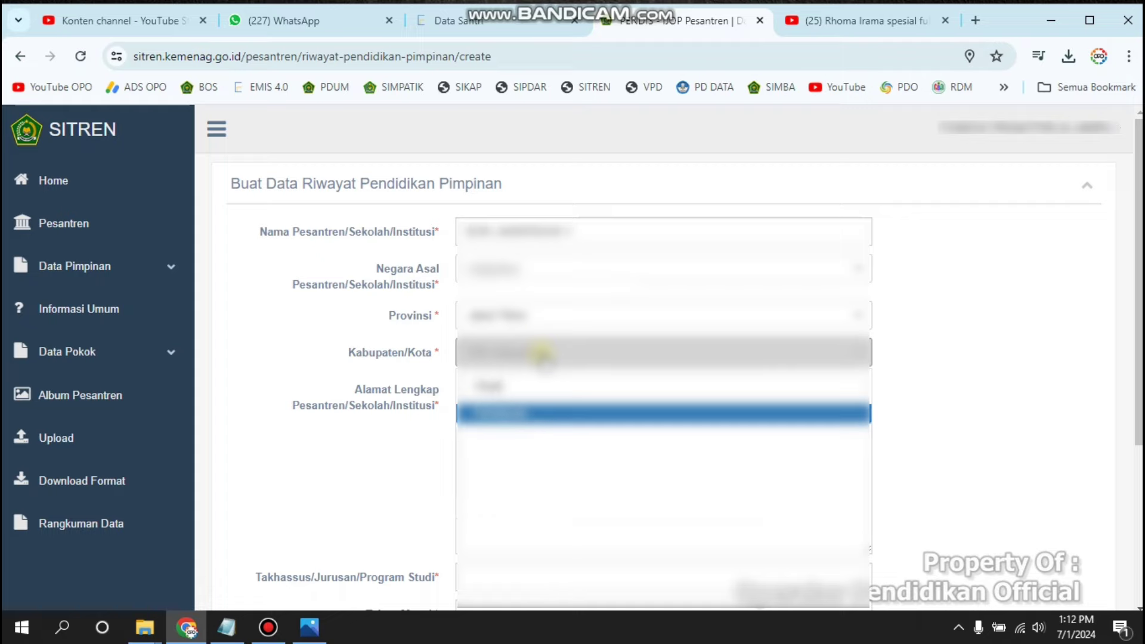
pyautogui.click(525, 413)
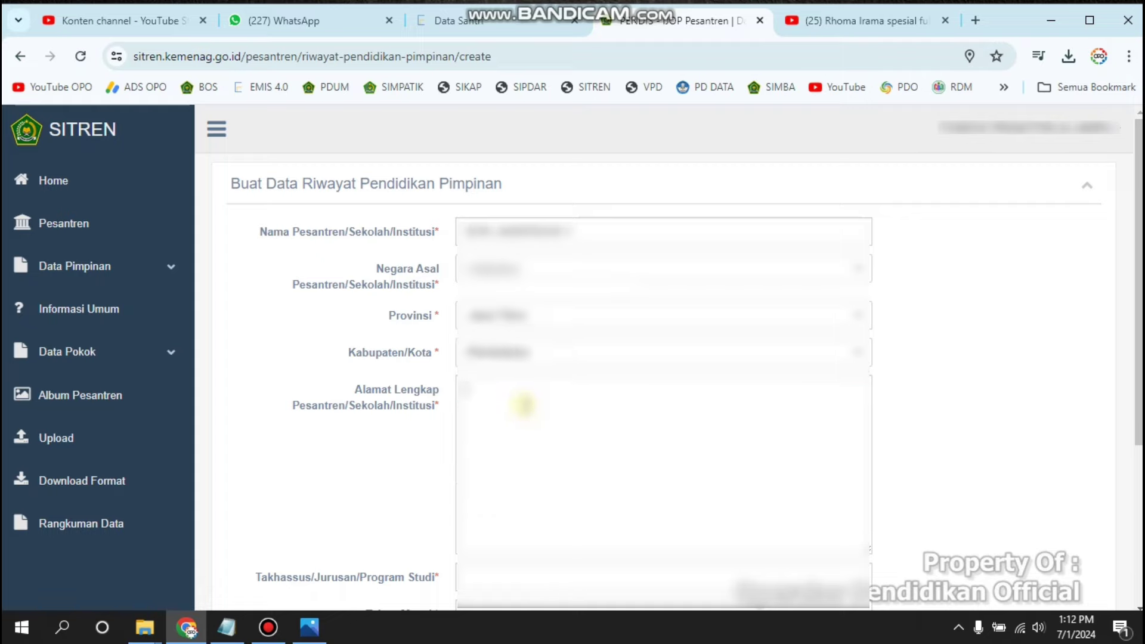
pyautogui.write('l. Raya')
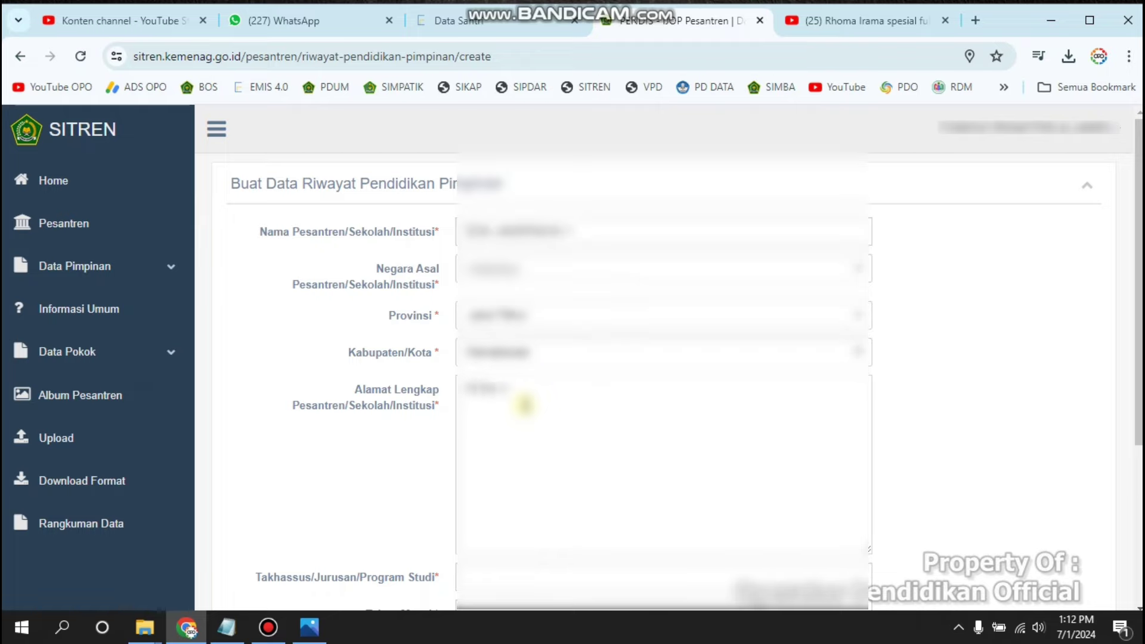
pyautogui.write(' Tuban')
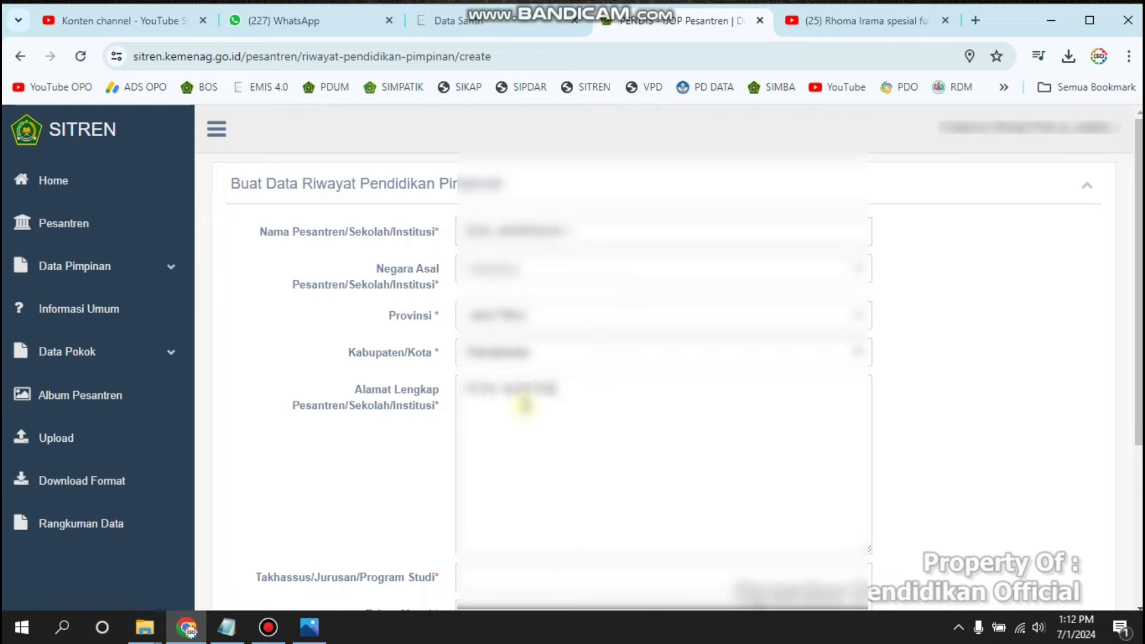
pyautogui.write(' No.')
# Fill in the study program and entry and completion years, then try saving the entry
pyautogui.scroll(-1, 529, 421)
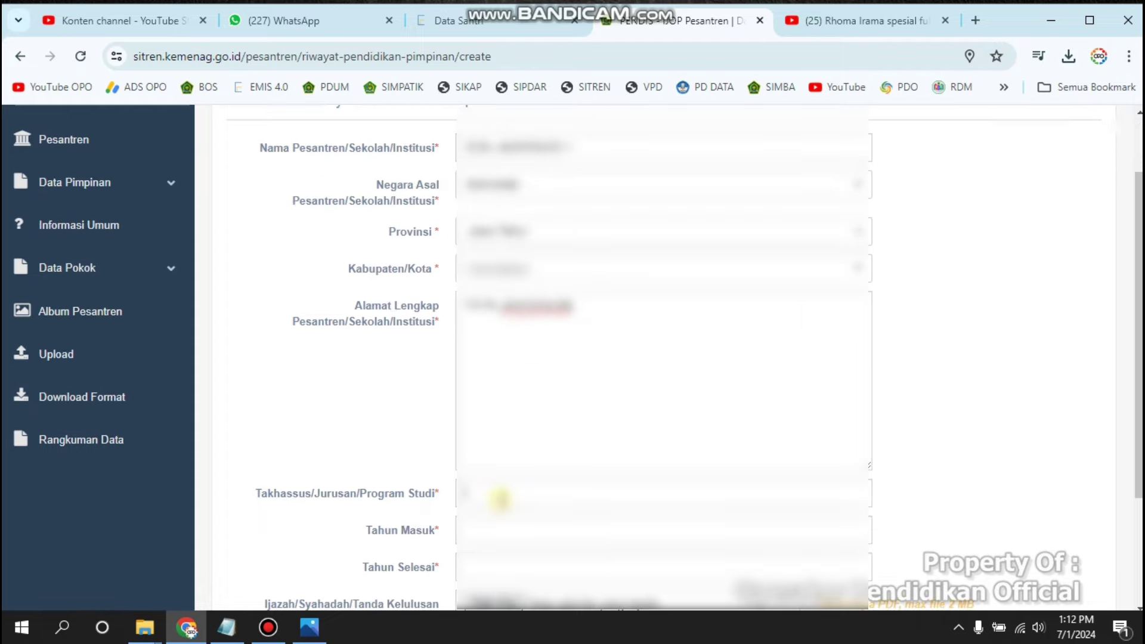
pyautogui.scroll(-2, 501, 498)
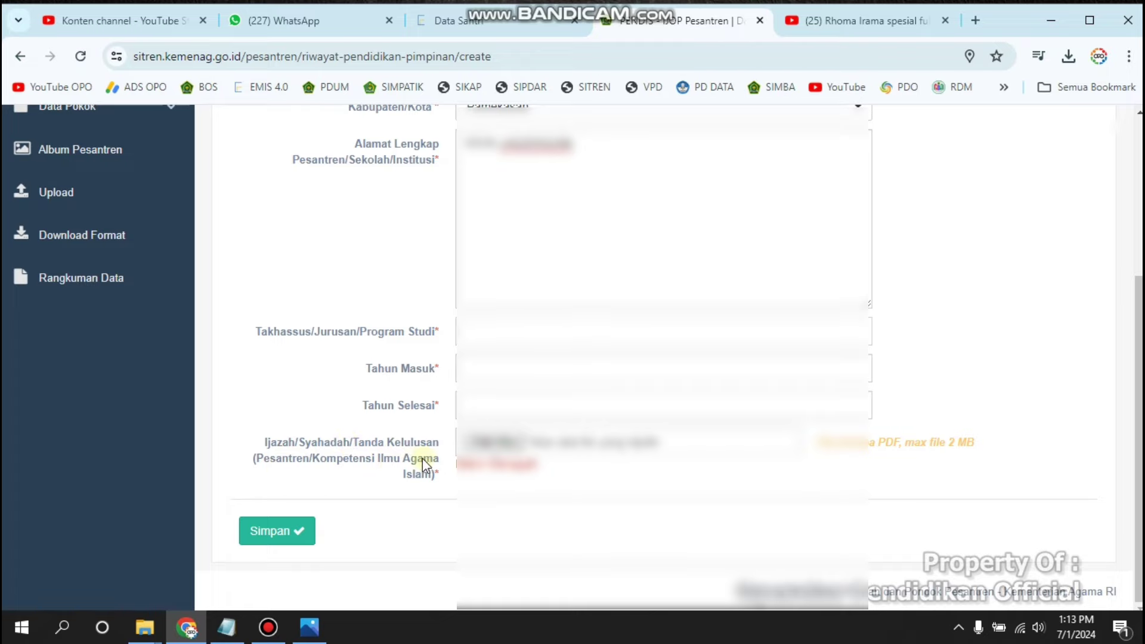
pyautogui.scroll(5, 448, 459)
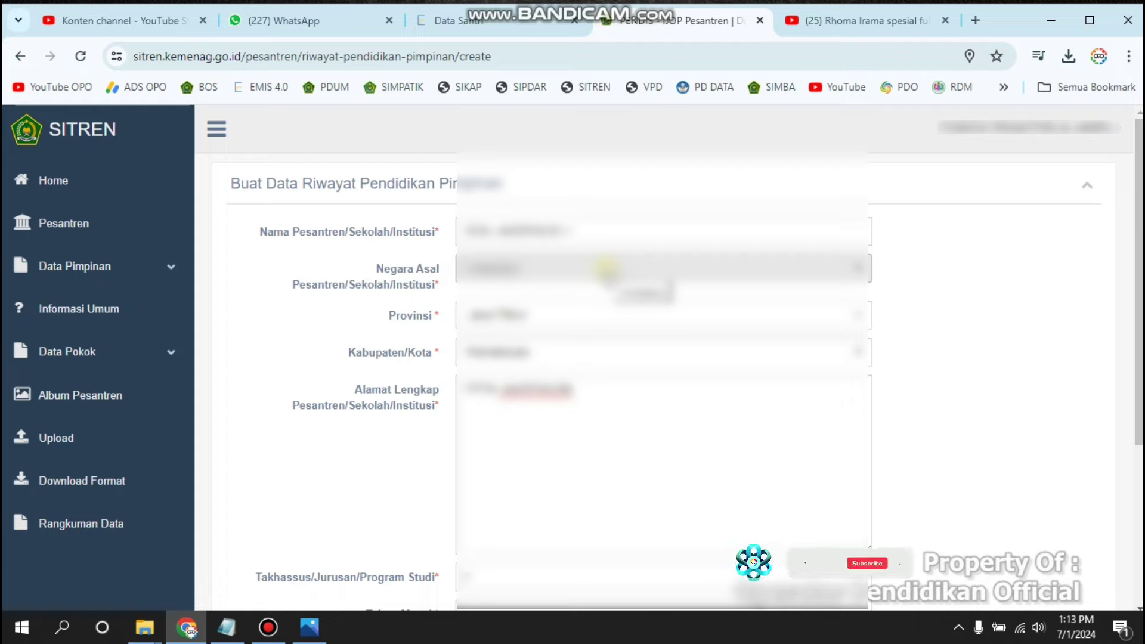
pyautogui.moveTo(654, 22)
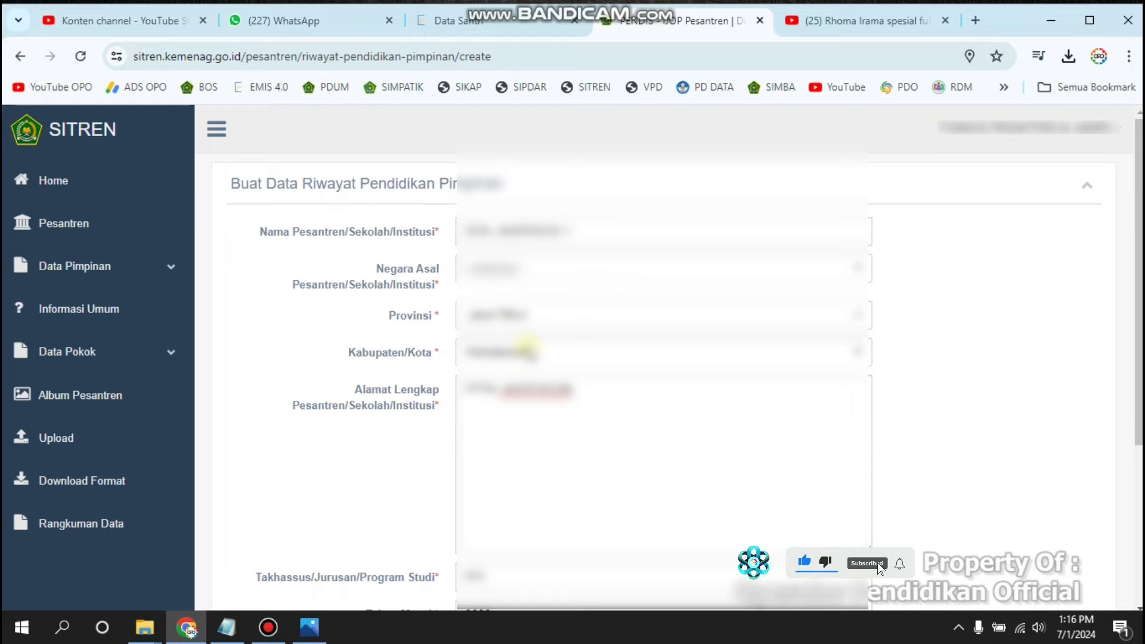
pyautogui.scroll(-3, 529, 376)
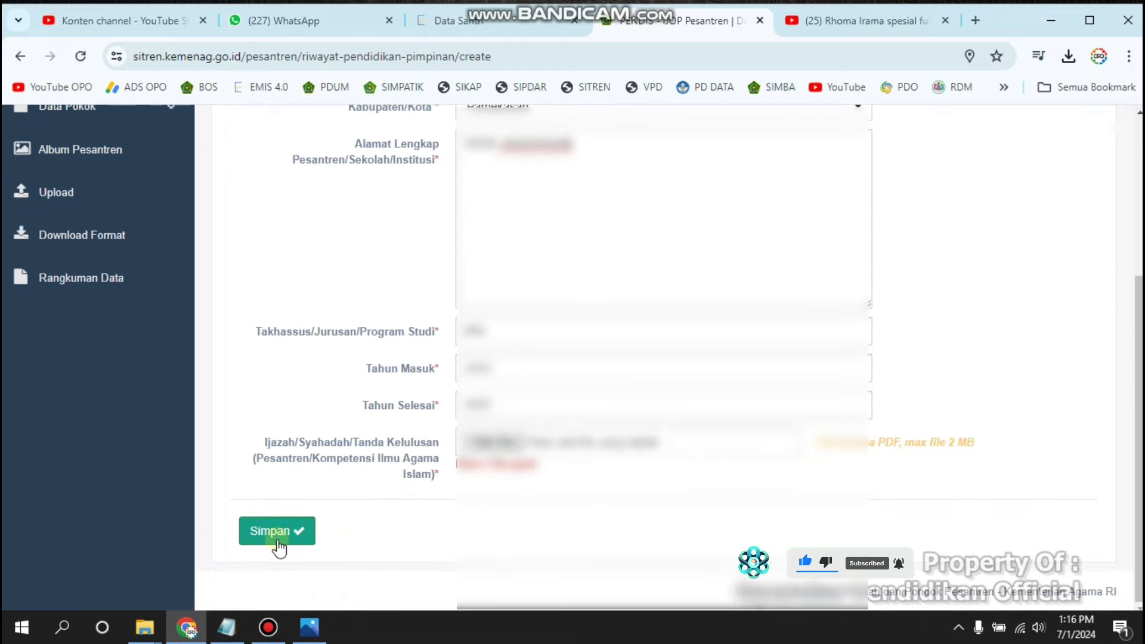
pyautogui.click(279, 537)
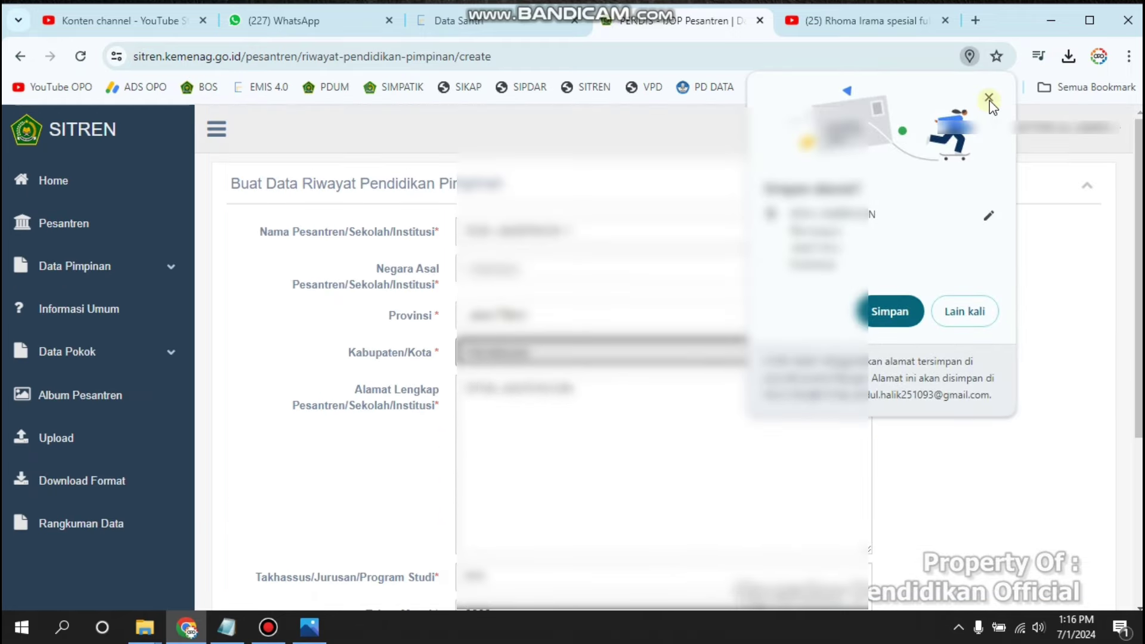
pyautogui.click(989, 98)
# Attach the scanned ijazah file and save the education entry
pyautogui.scroll(-4, 637, 420)
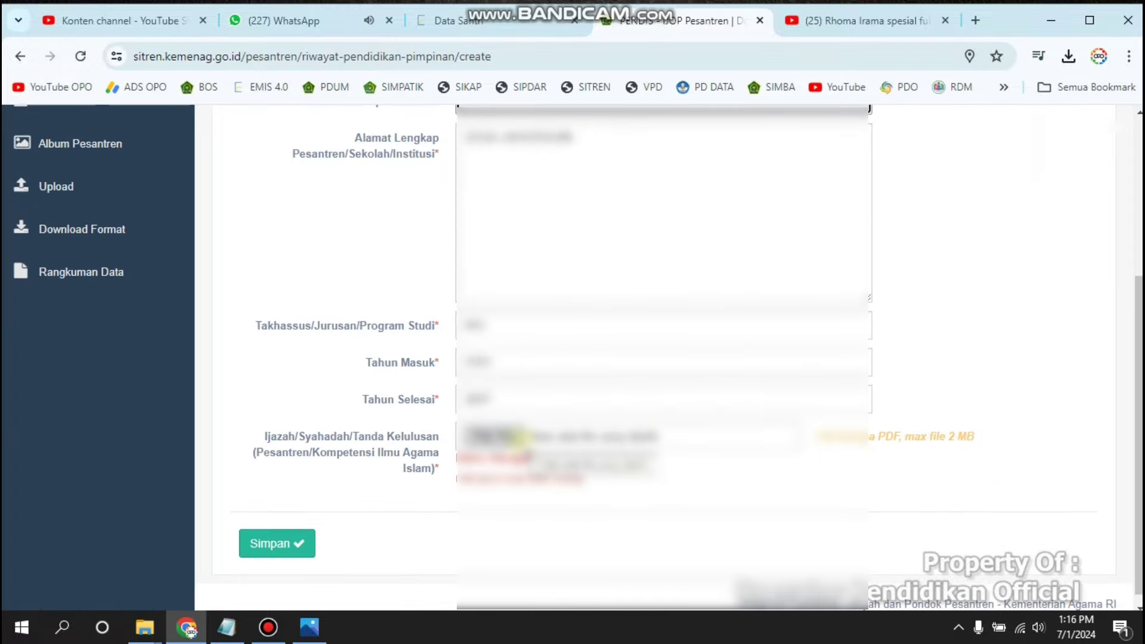
pyautogui.click(495, 438)
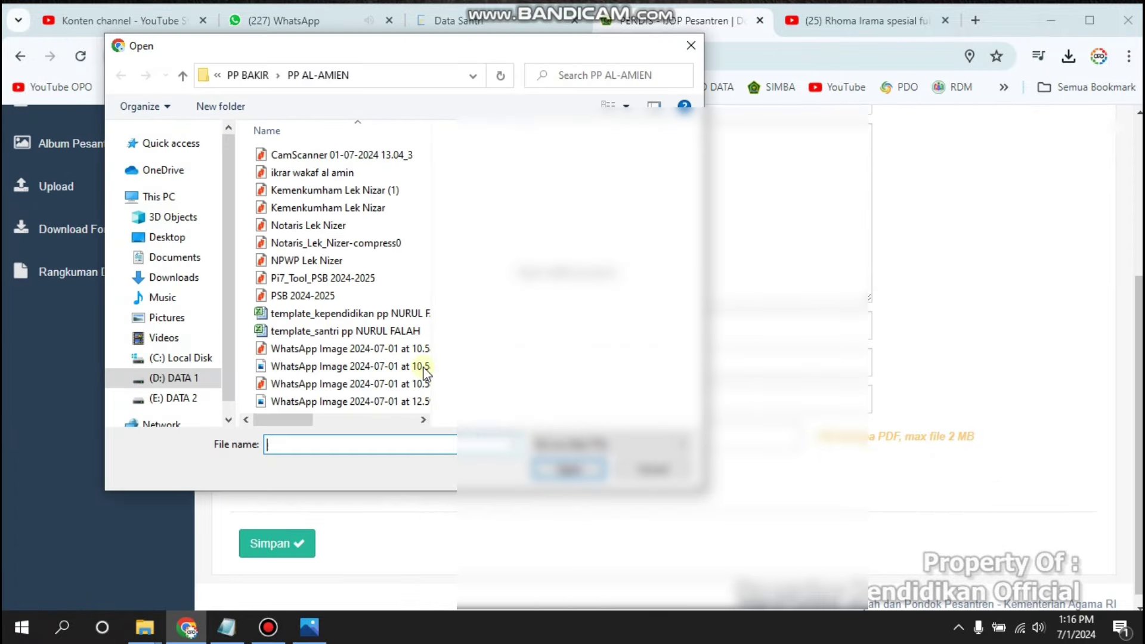
pyautogui.click(334, 154)
pyautogui.click(537, 474)
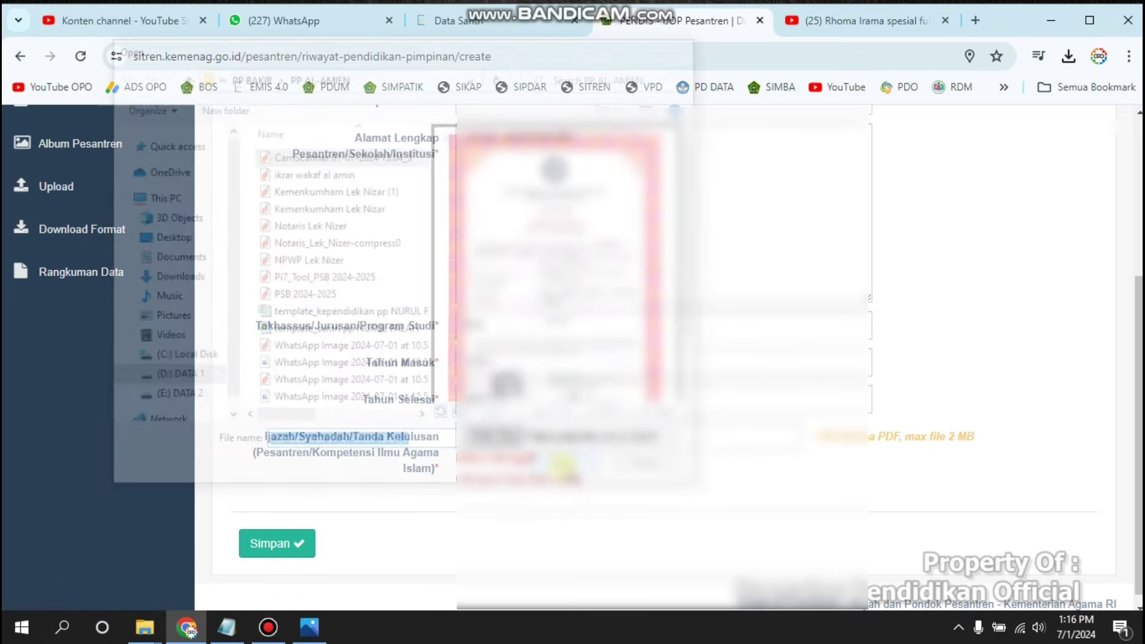
pyautogui.click(290, 544)
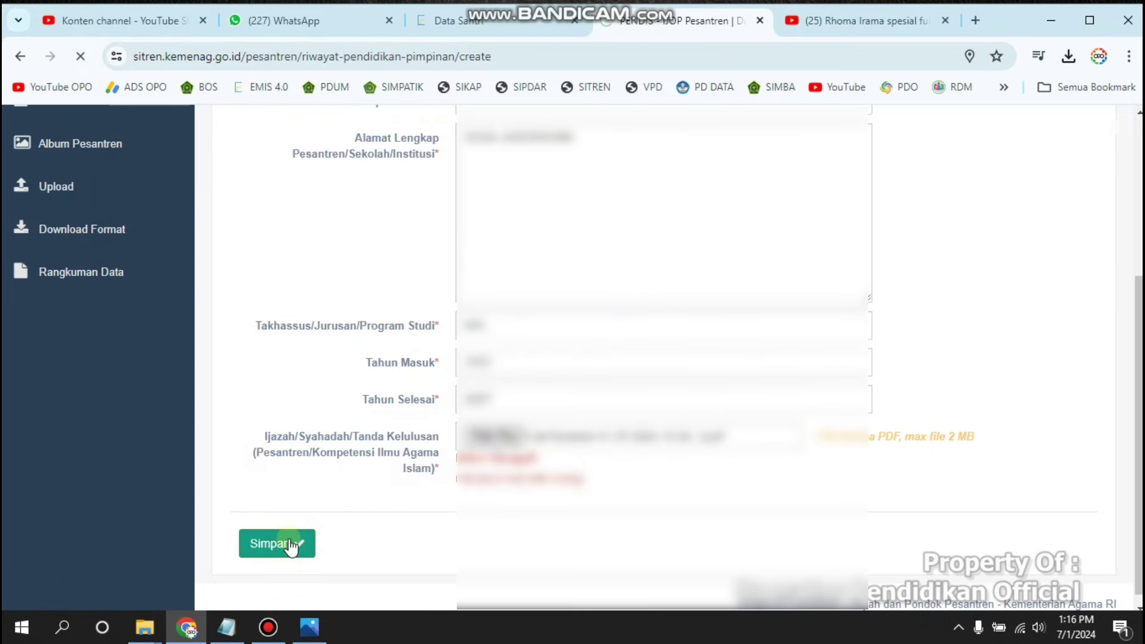
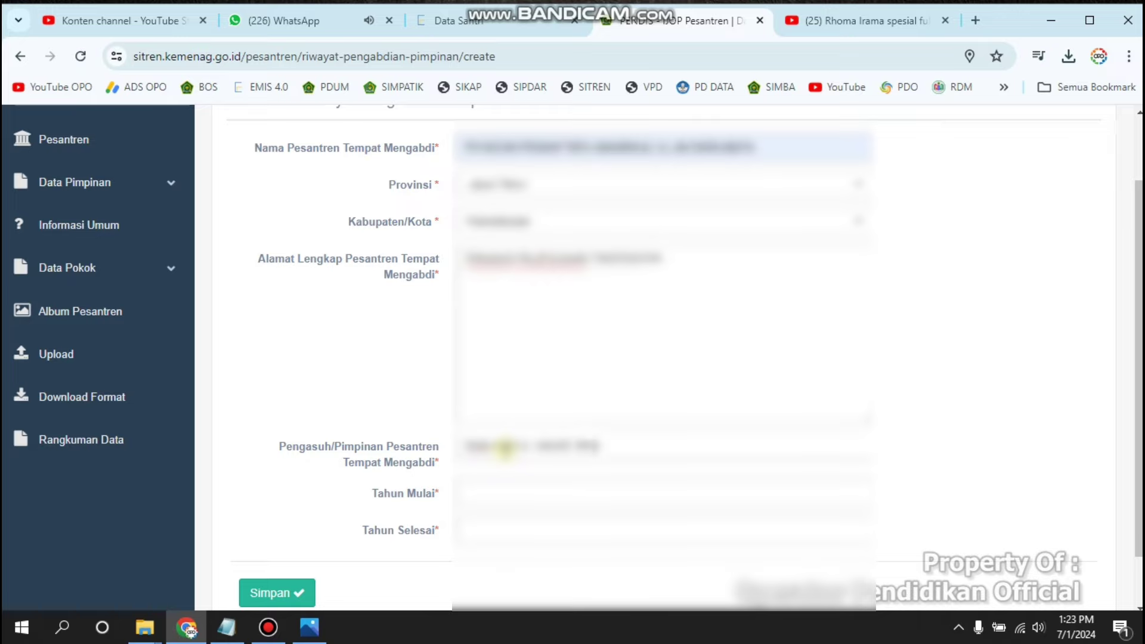
# Finish the Pengasuh name, pick the start and end years, and save the leader's service history
pyautogui.write('xxxxx')
pyautogui.click(490, 485)
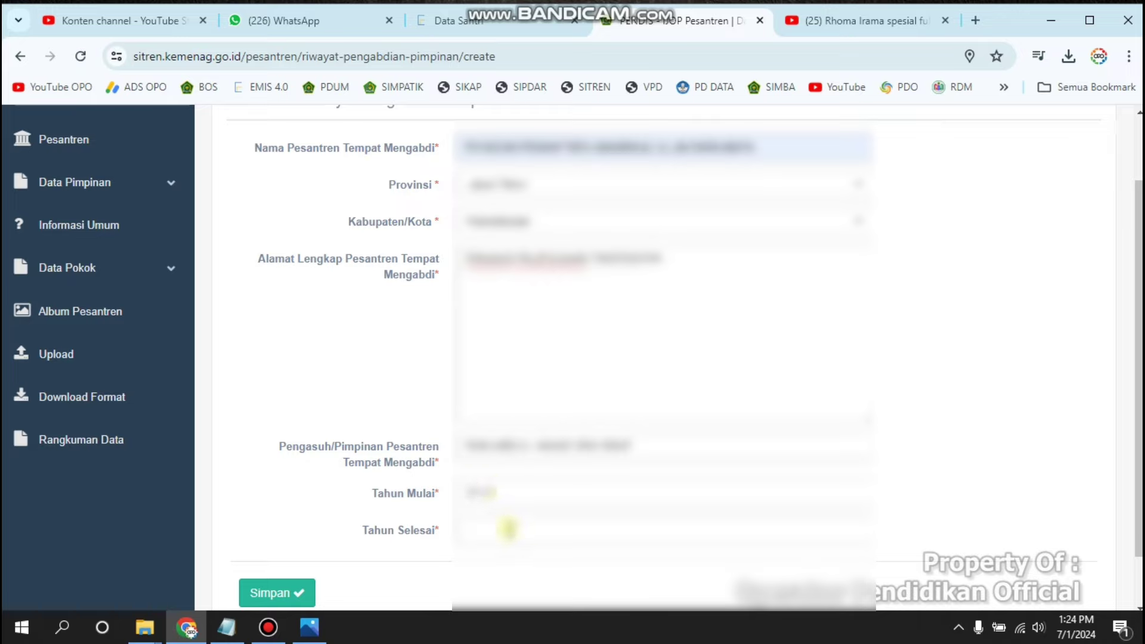
pyautogui.click(509, 529)
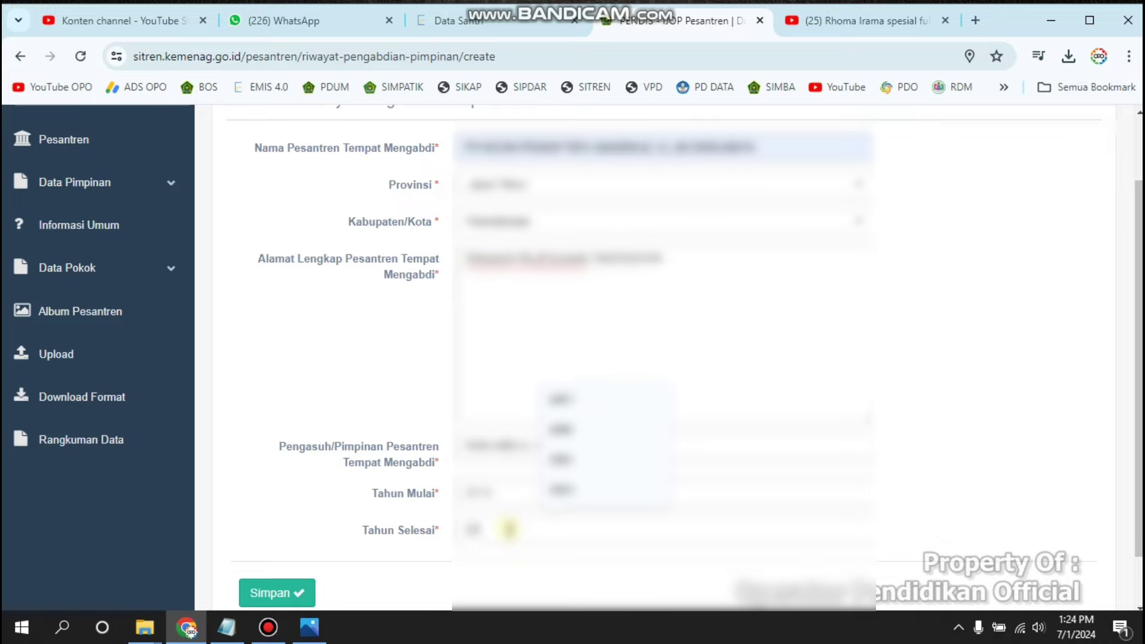
pyautogui.click(269, 594)
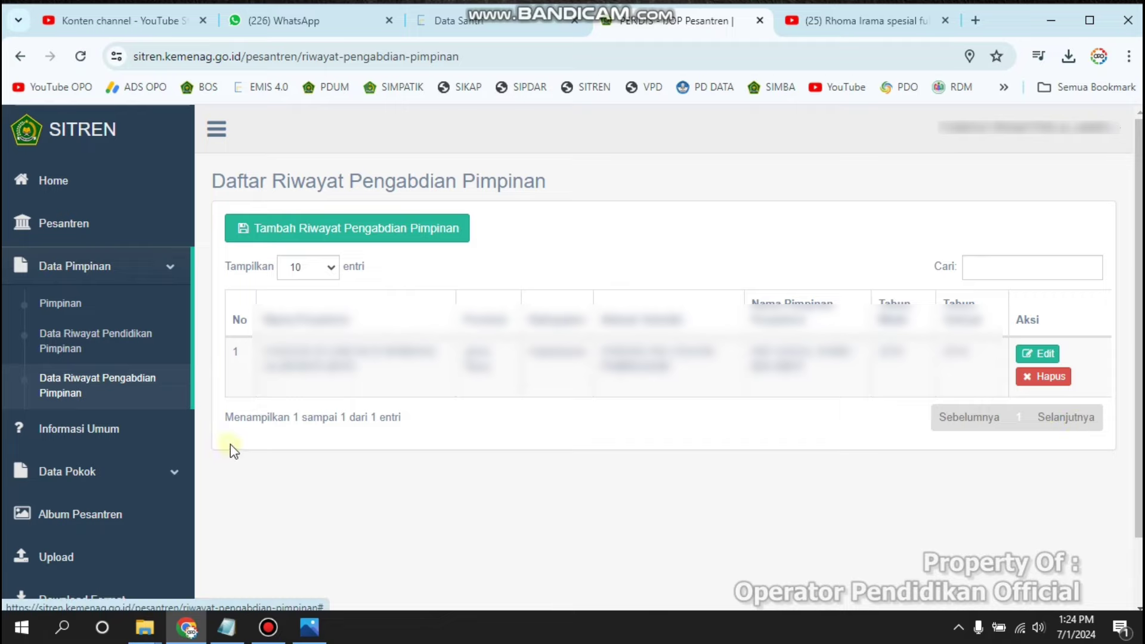
# In Informasi Umum, set Asrama/Pondok and Masjid/Musala to Ada and other education to Ya
pyautogui.click(96, 429)
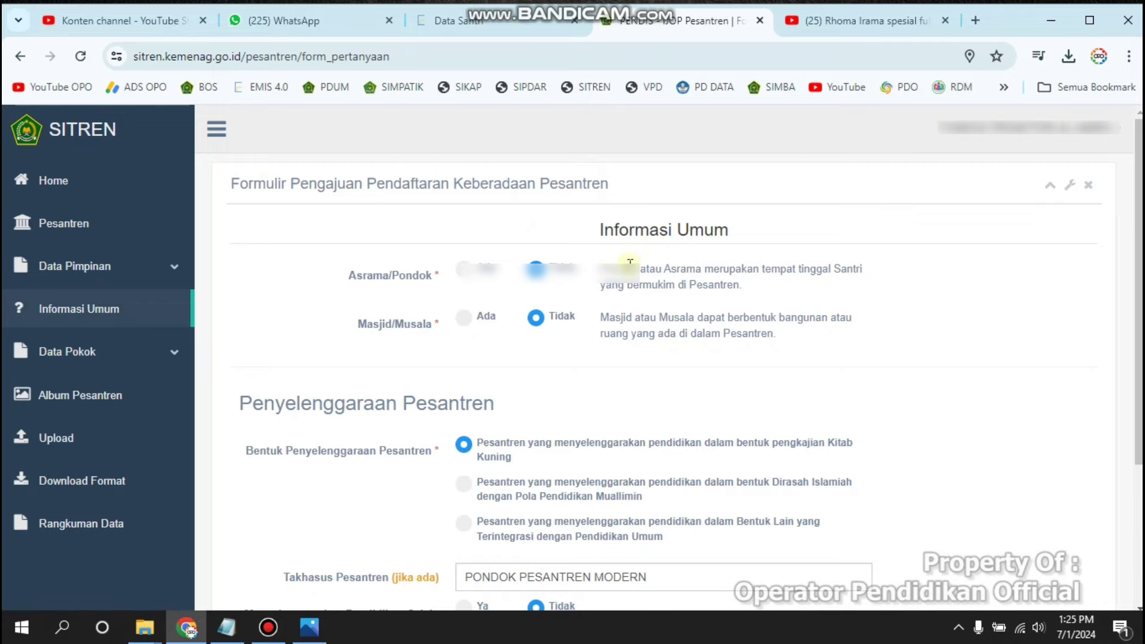
pyautogui.scroll(-2, 576, 351)
pyautogui.scroll(-2, 576, 350)
pyautogui.scroll(4, 577, 350)
pyautogui.click(463, 271)
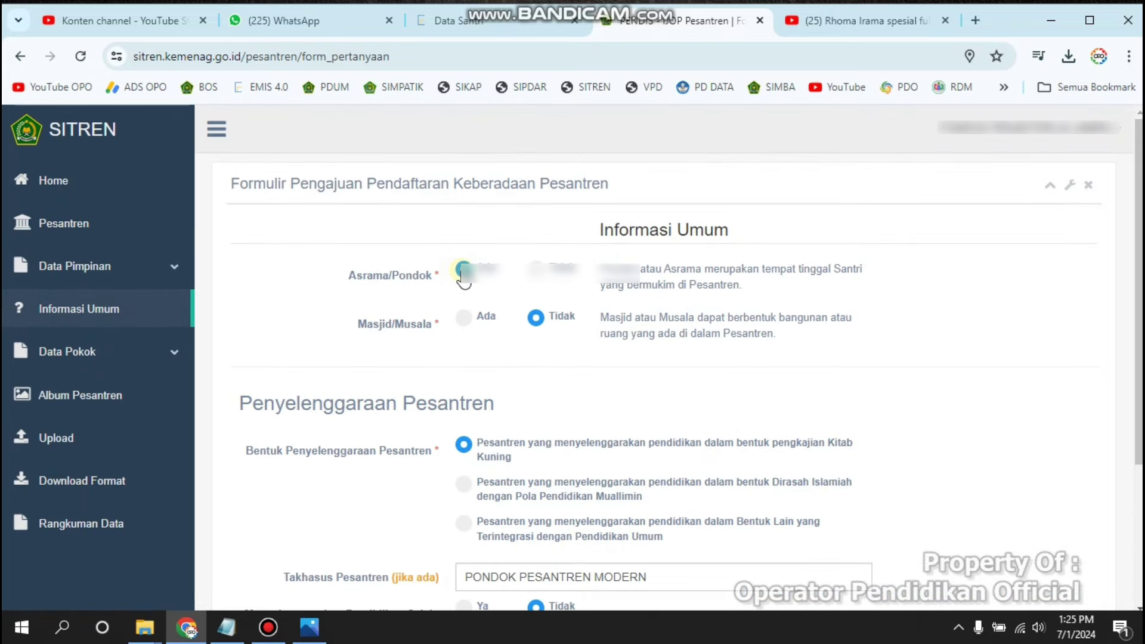
pyautogui.click(464, 317)
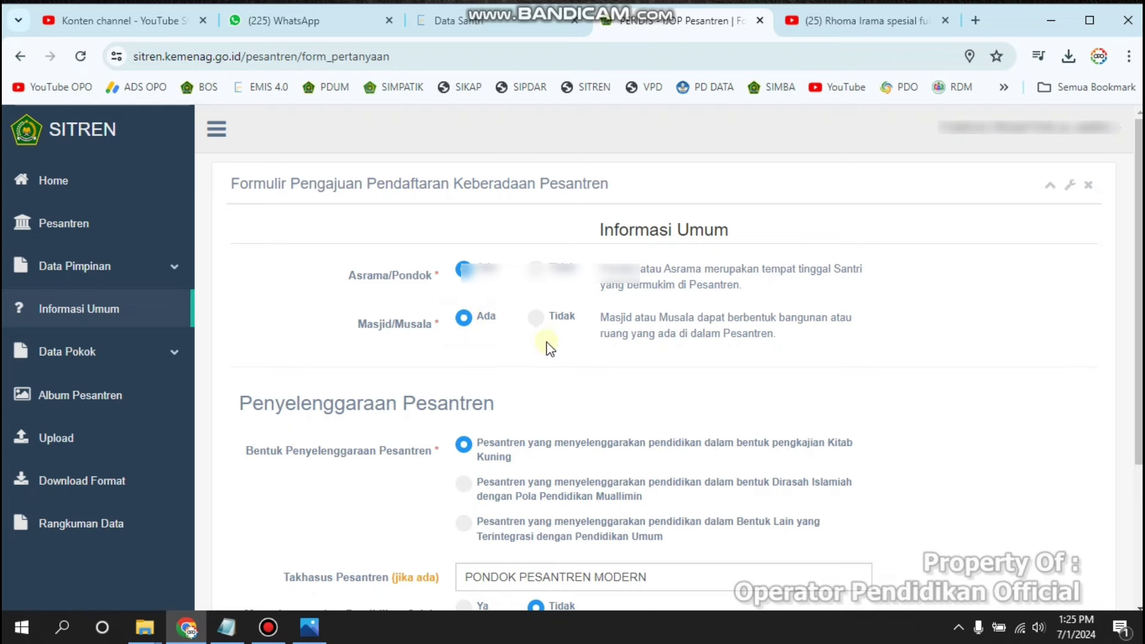
pyautogui.scroll(-2, 507, 353)
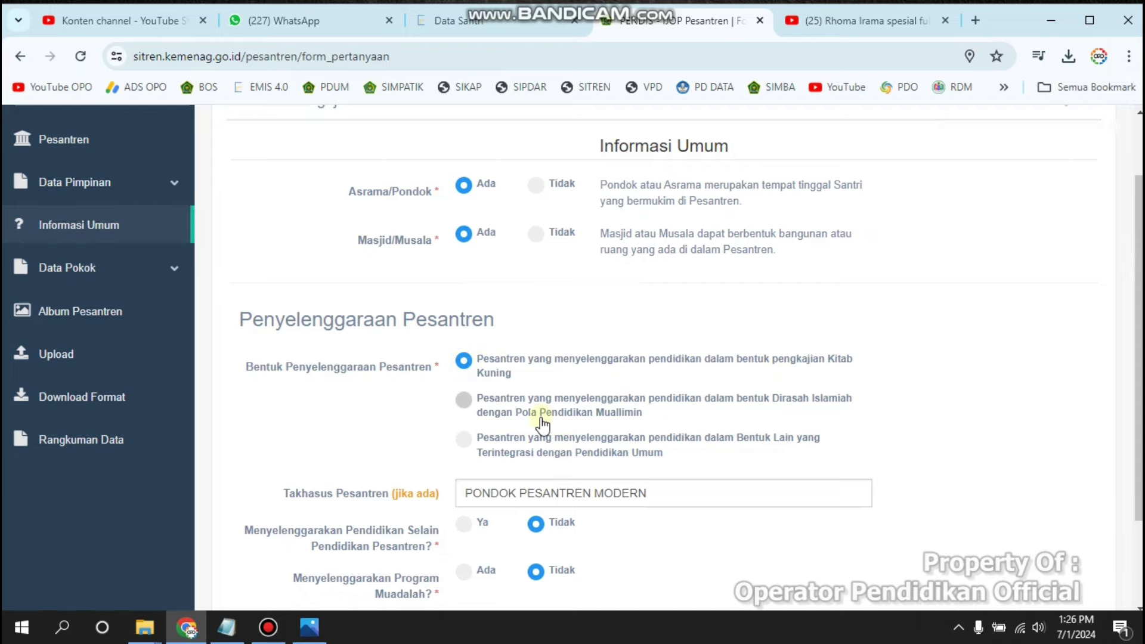
pyautogui.scroll(-2, 534, 423)
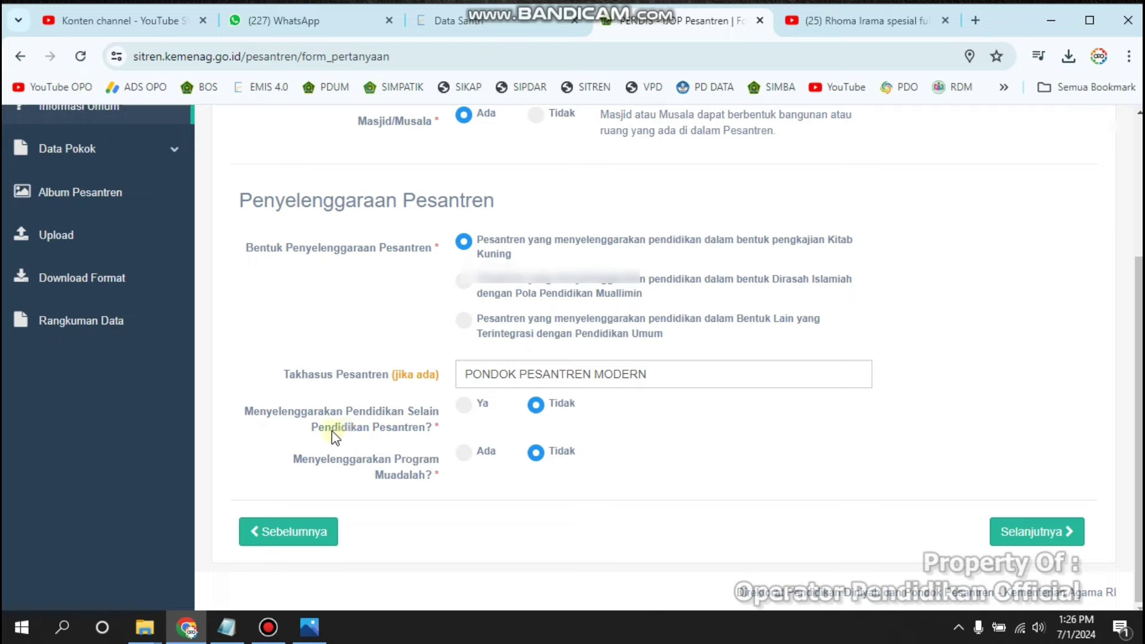
pyautogui.click(463, 408)
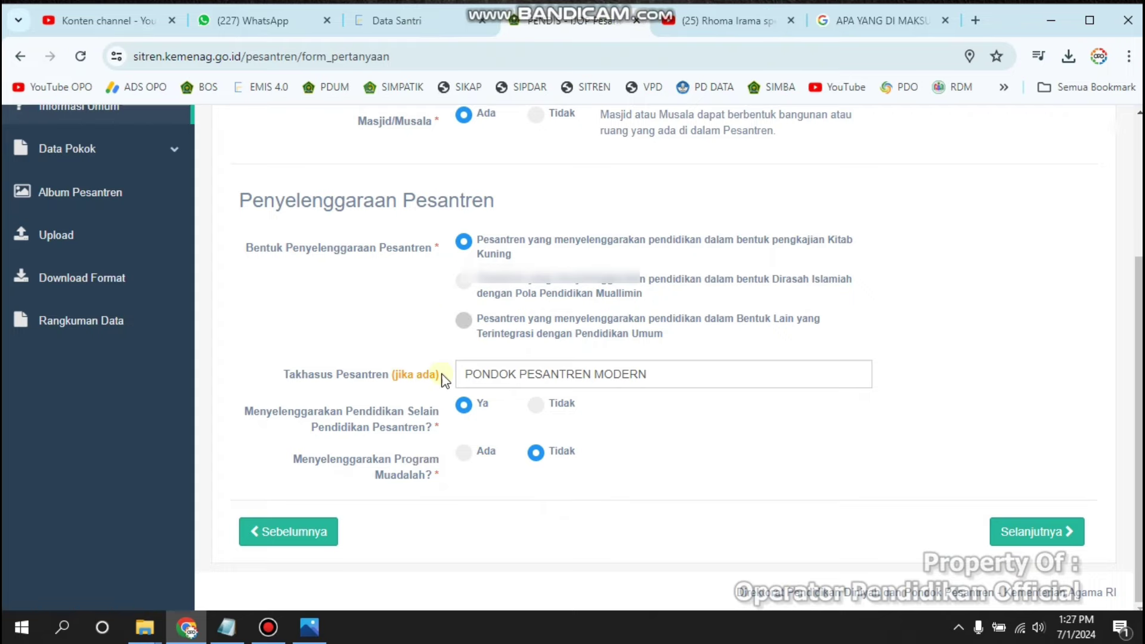
# Continue to Data Tenaga Pendidik, then download and open template_pendidik.xlsx
pyautogui.click(1013, 533)
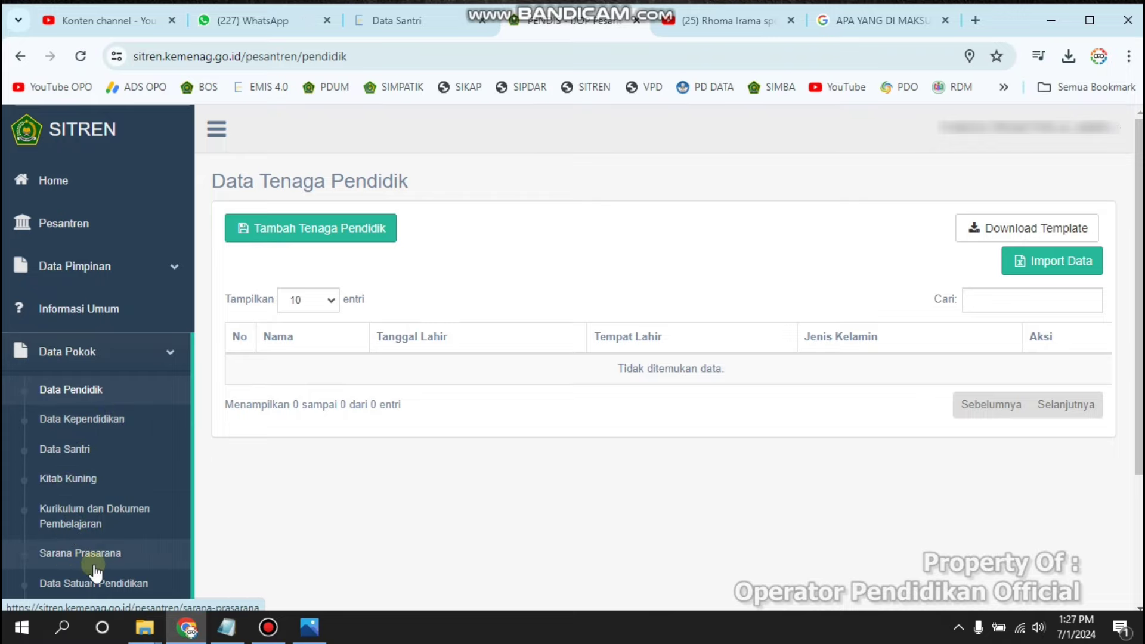
pyautogui.scroll(-2, 142, 514)
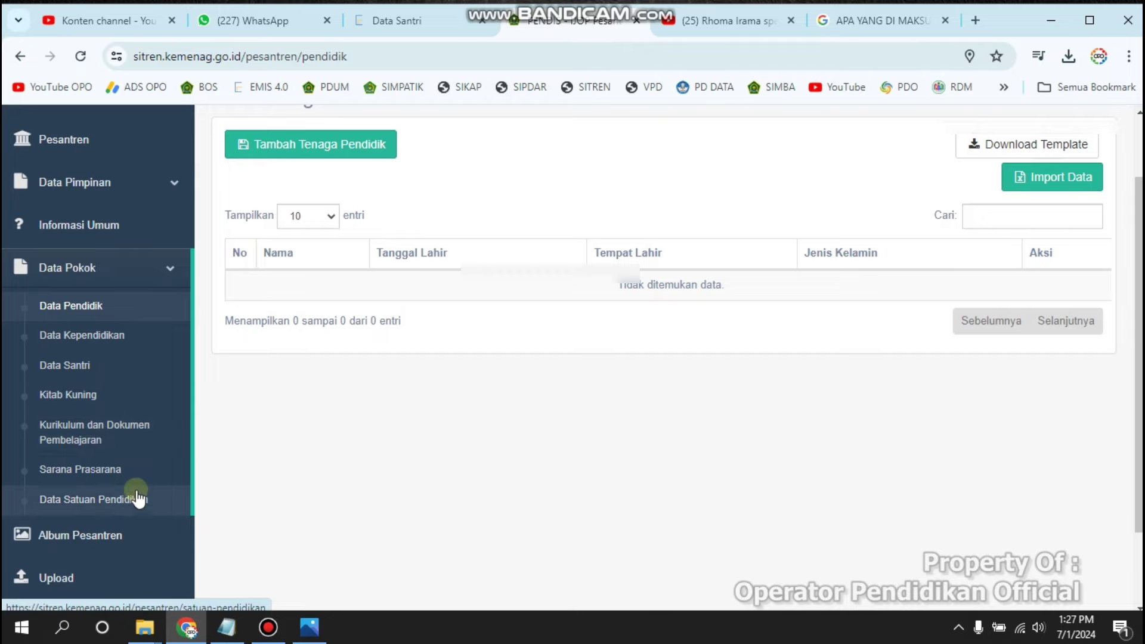
pyautogui.scroll(2, 385, 200)
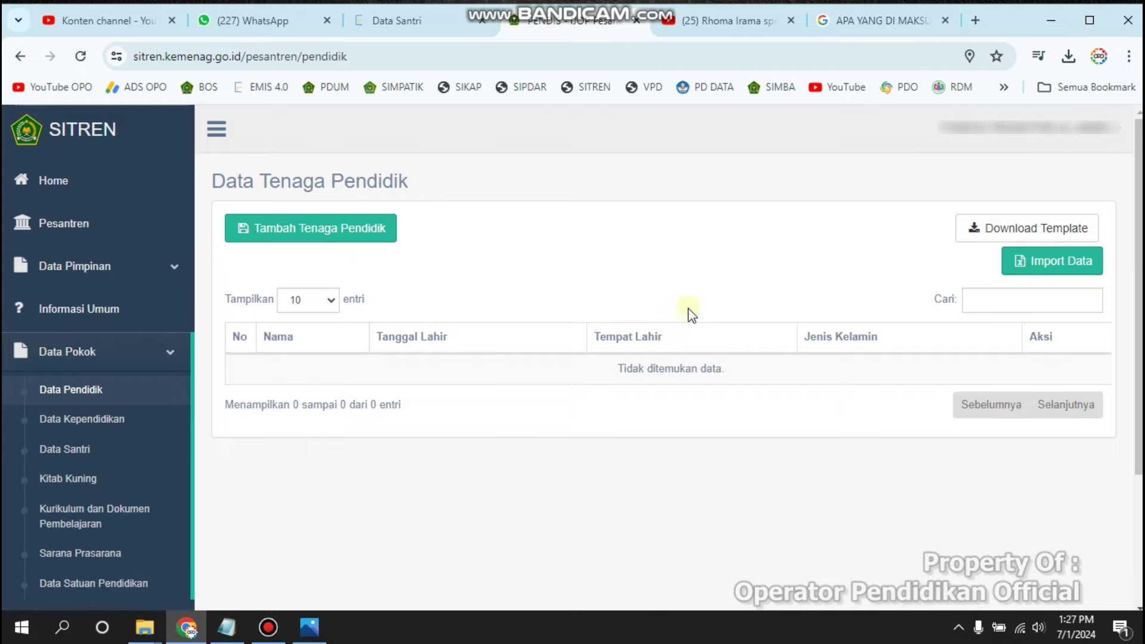
pyautogui.click(994, 234)
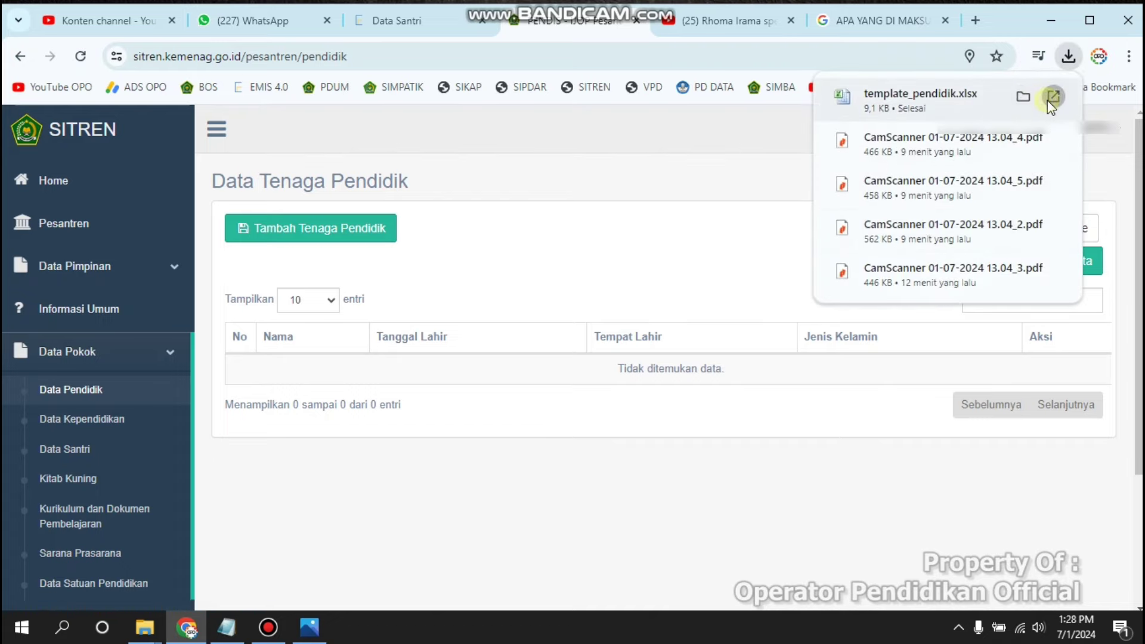
pyautogui.click(1051, 100)
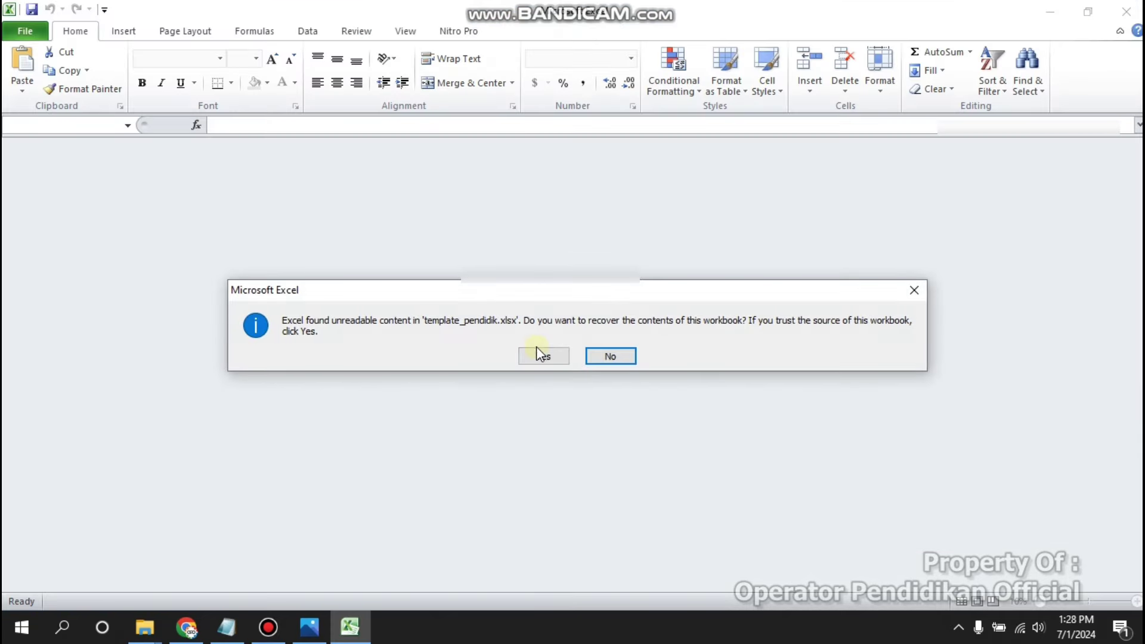
# Let Excel repair template_pendidik.xlsx, then close it without saving
pyautogui.click(539, 352)
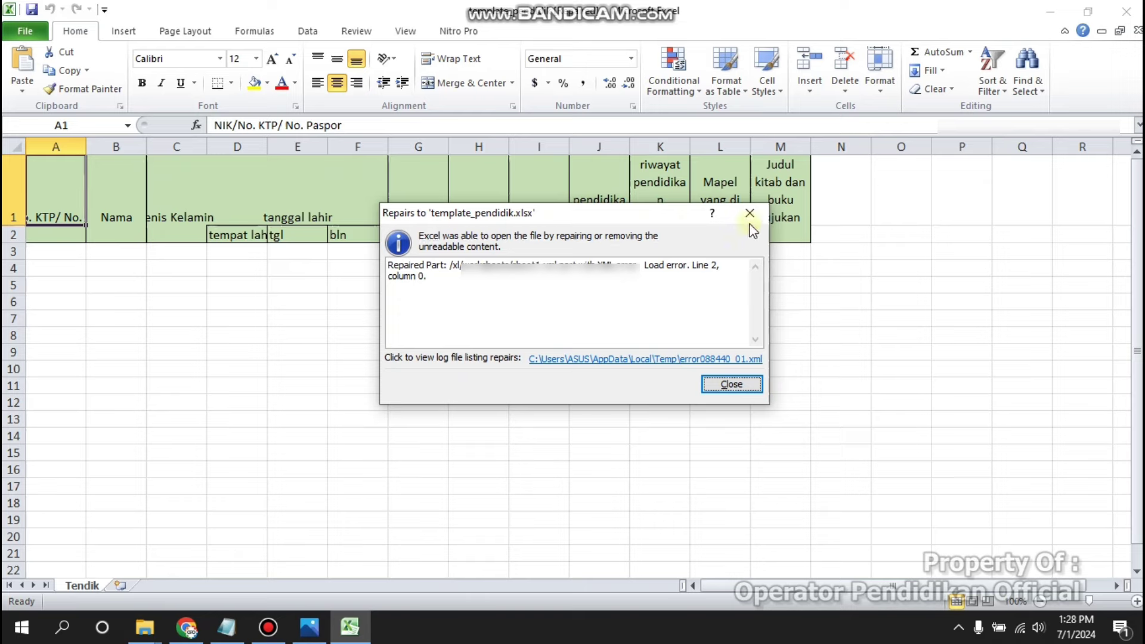
pyautogui.press('Return')
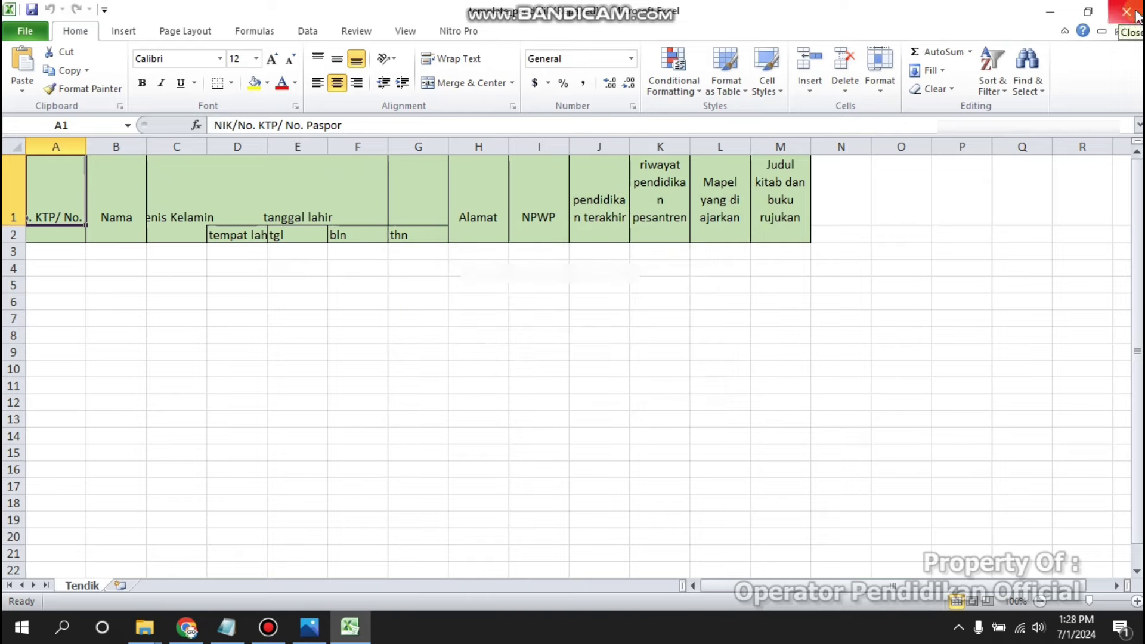
pyautogui.click(1135, 13)
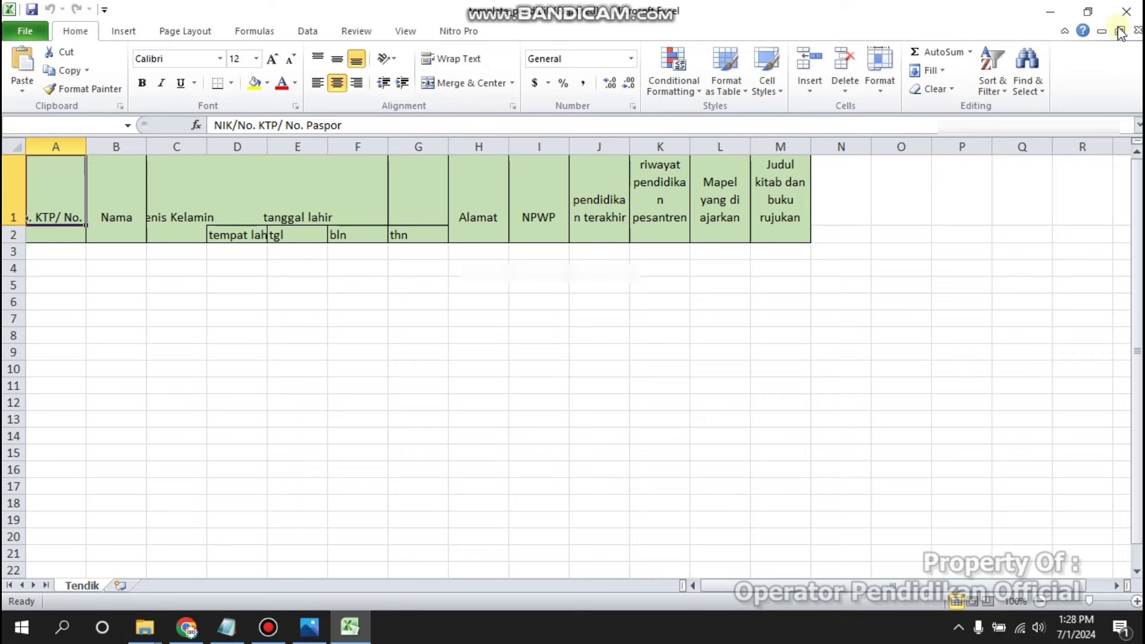
pyautogui.click(563, 334)
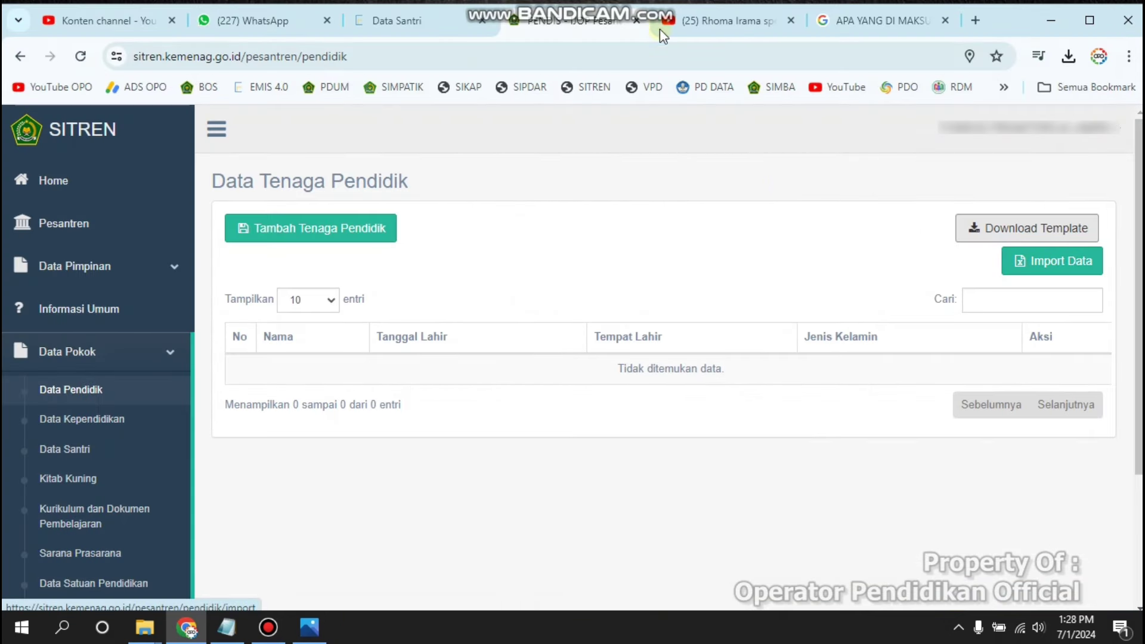
# Import template_kependidikan pp NURUL FALAH as teacher data, which fails with Galat 500
pyautogui.moveTo(659, 5)
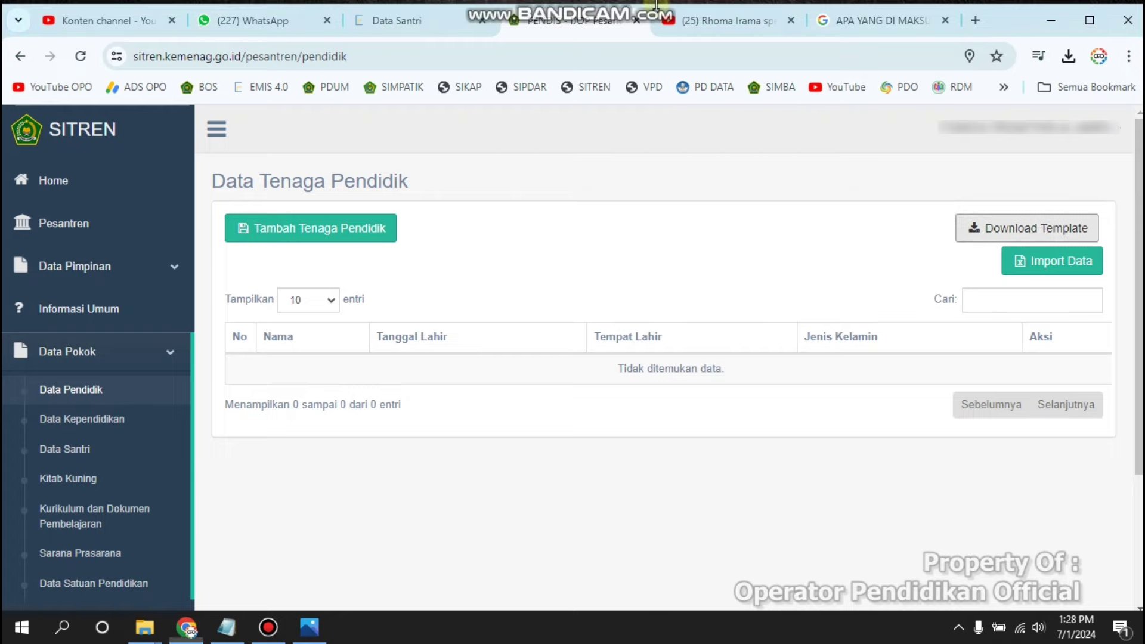
pyautogui.click(1052, 262)
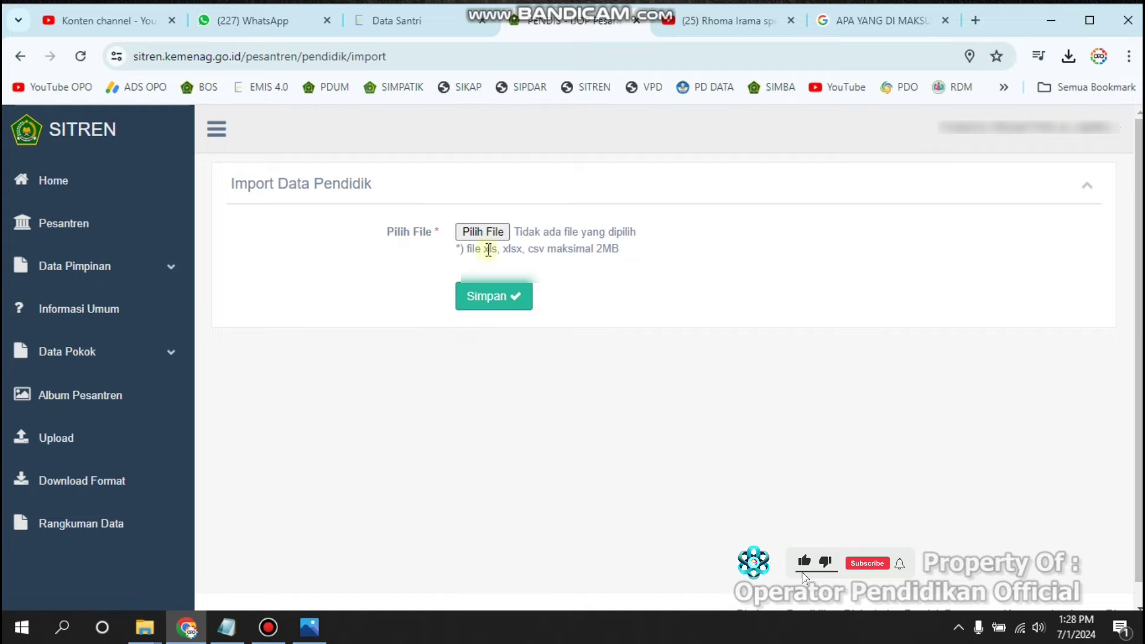
pyautogui.click(487, 235)
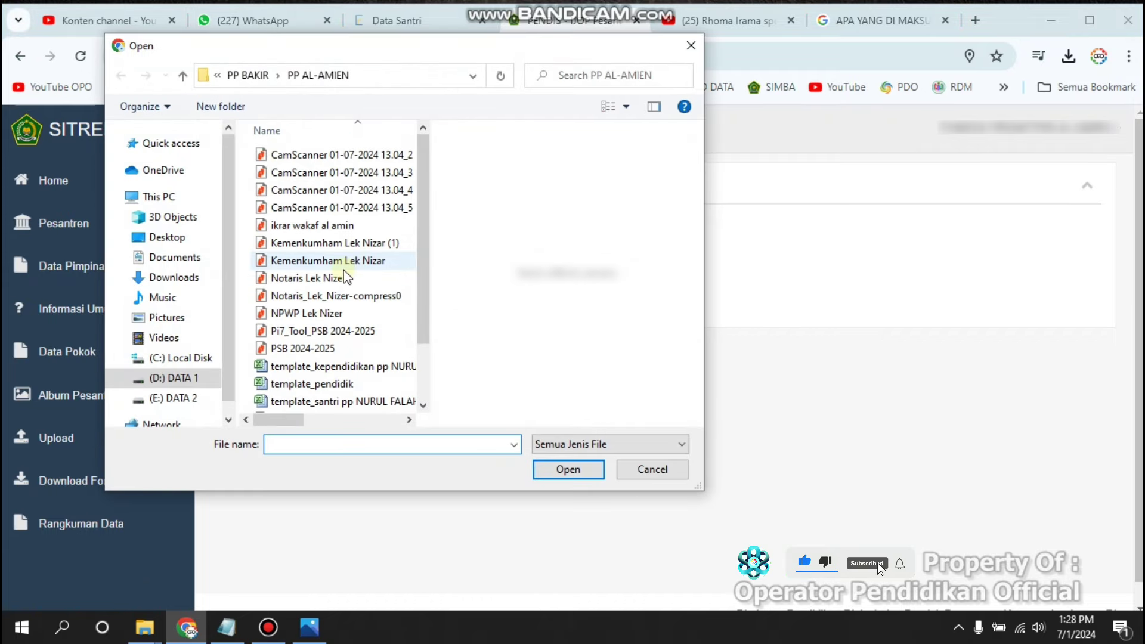
pyautogui.scroll(-1, 312, 352)
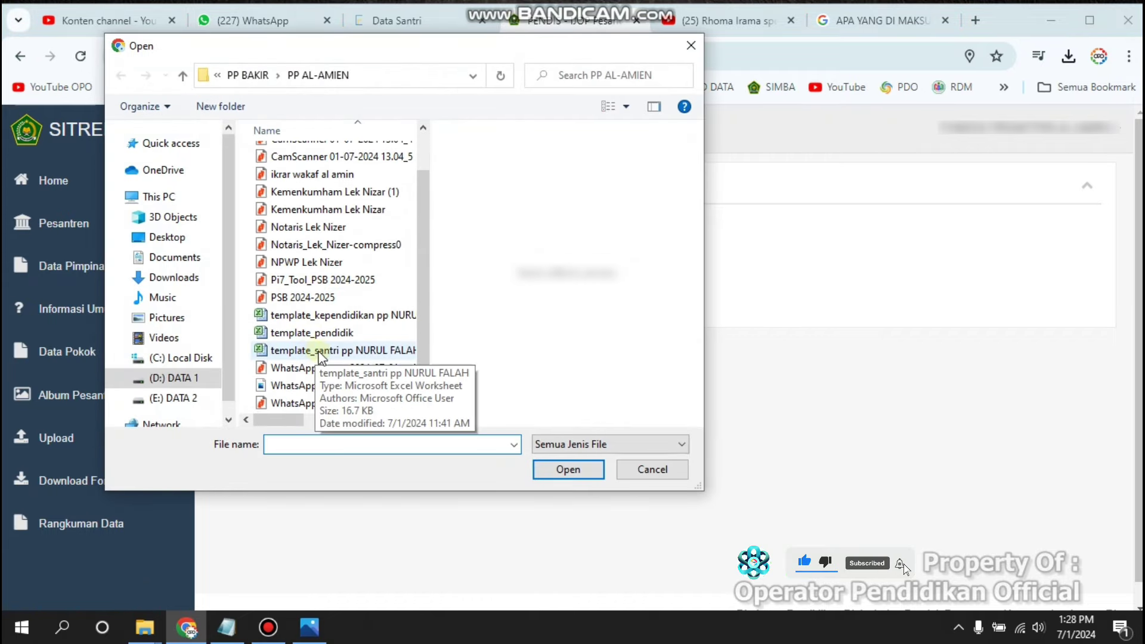
pyautogui.click(358, 315)
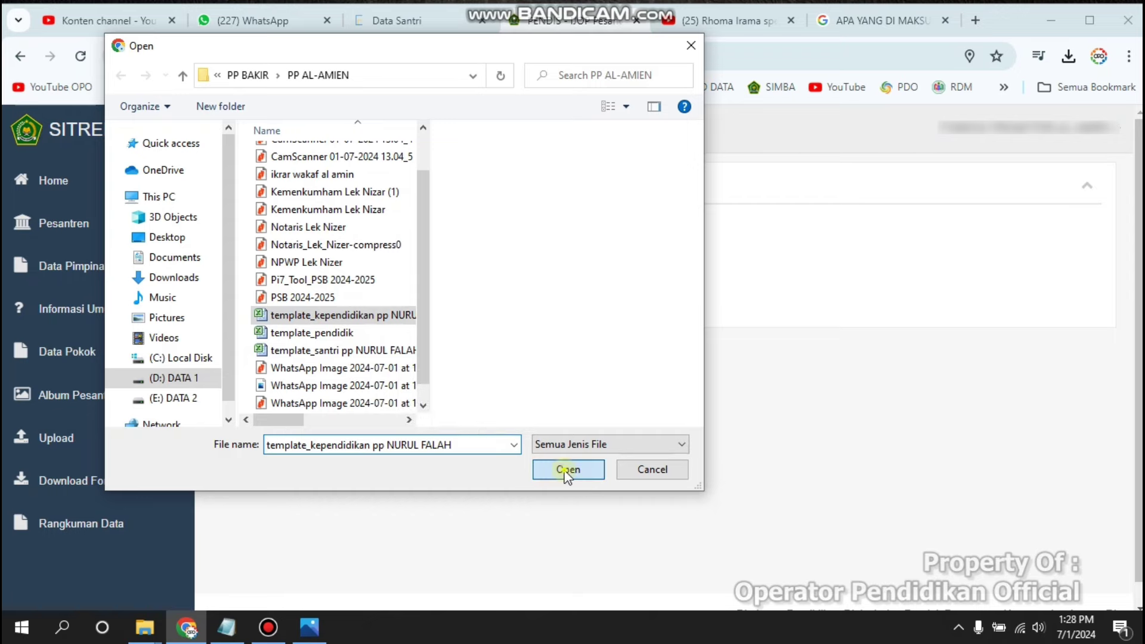
pyautogui.click(566, 472)
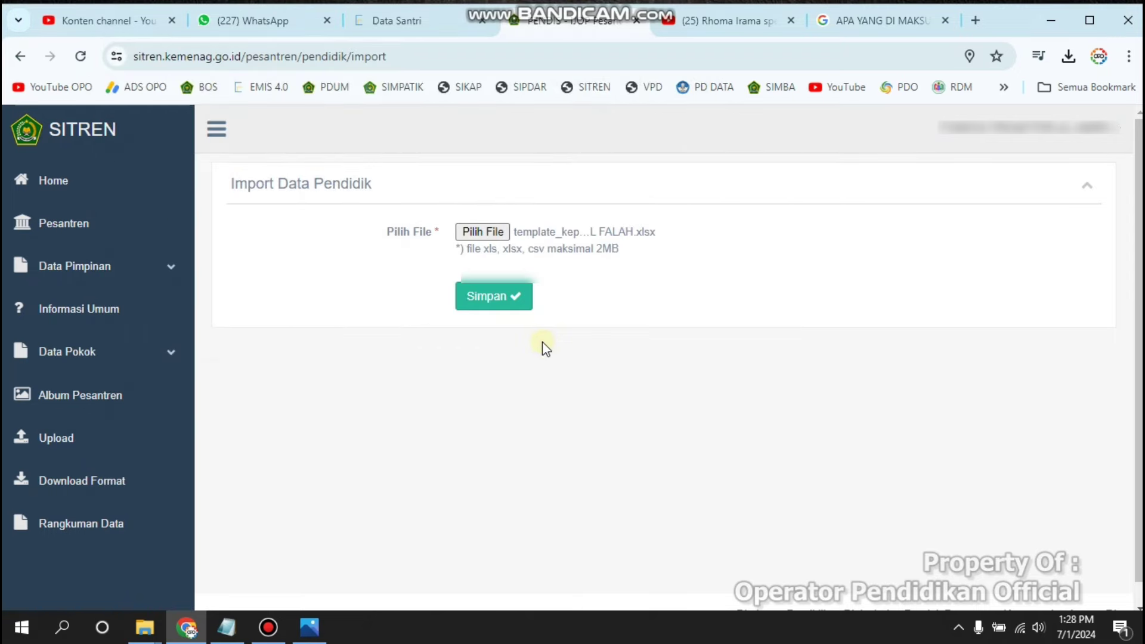
pyautogui.click(504, 305)
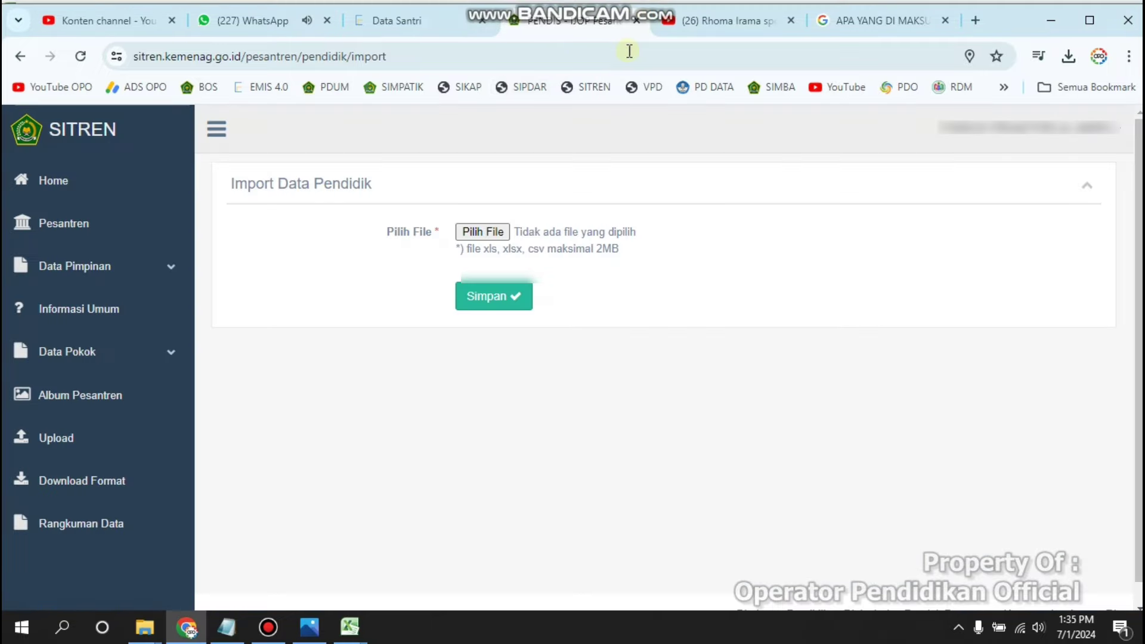
# Attach template_pendidik AL to the teacher import and submit it
pyautogui.click(486, 308)
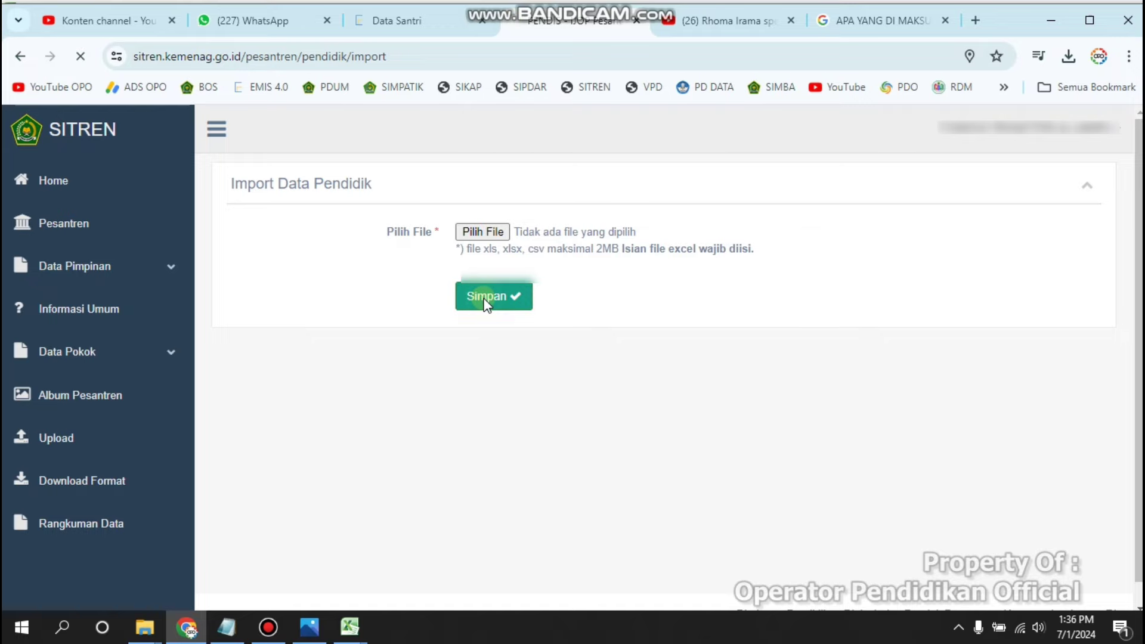
pyautogui.click(485, 234)
pyautogui.click(484, 233)
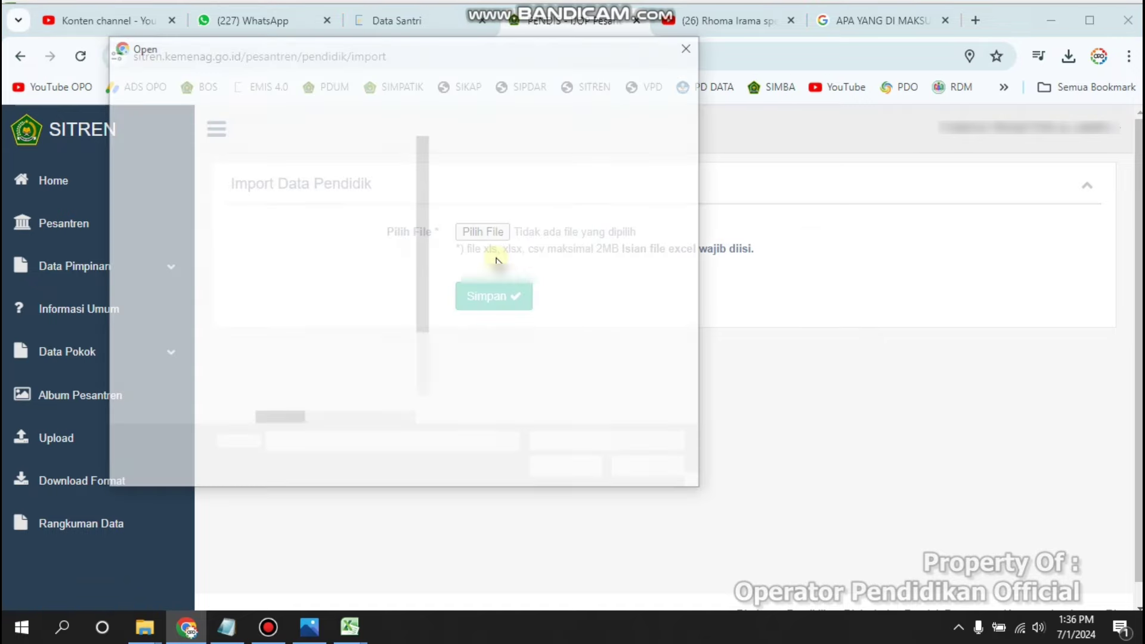
pyautogui.click(337, 387)
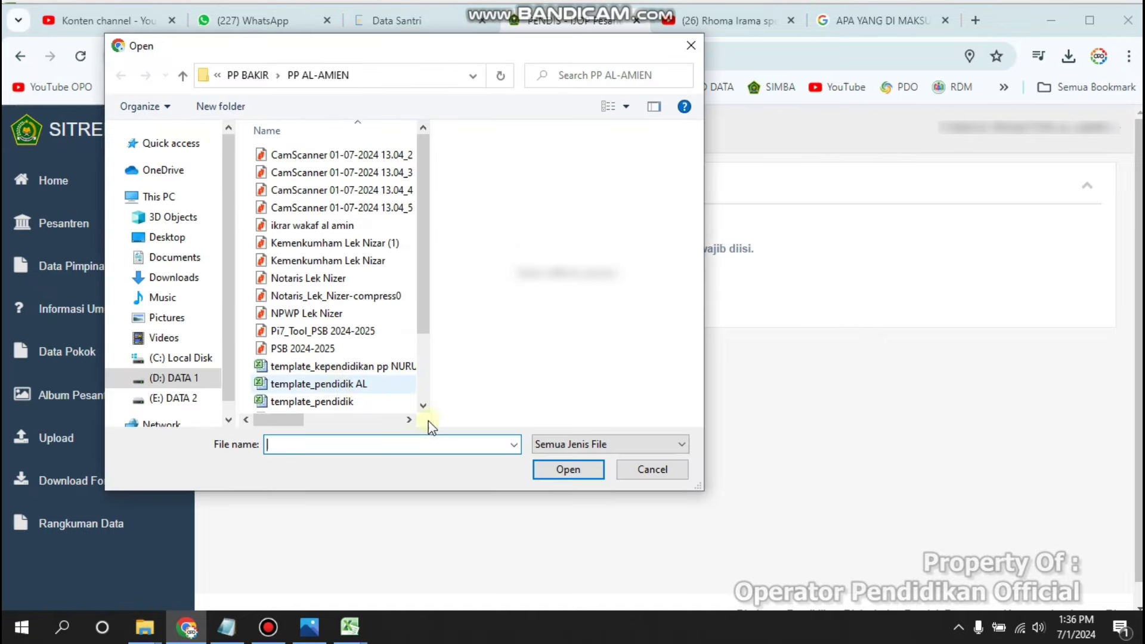
pyautogui.click(567, 468)
pyautogui.click(514, 298)
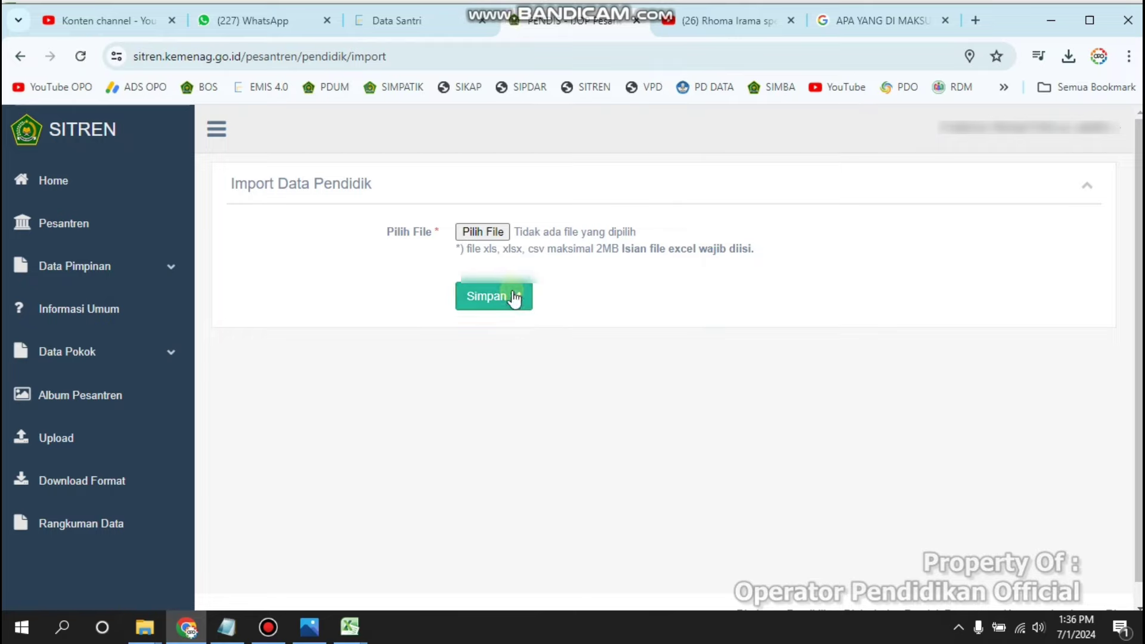
# Reattach template_pendidik AL and save: 13 educators imported, 1 row rejected
pyautogui.click(477, 232)
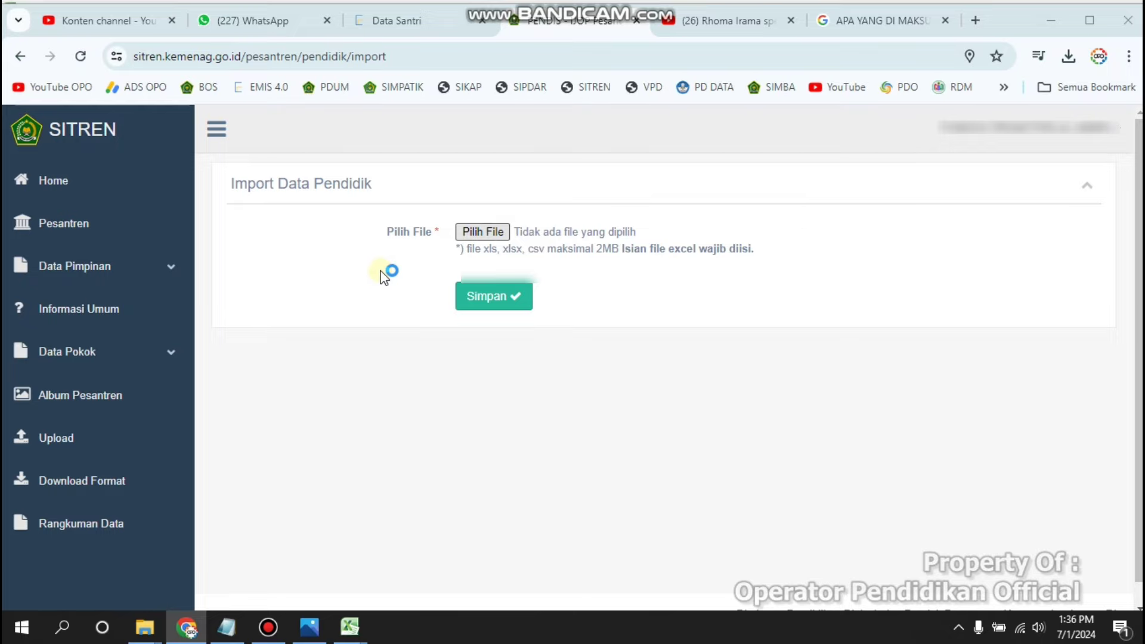
pyautogui.click(319, 384)
pyautogui.scroll(-1, 383, 405)
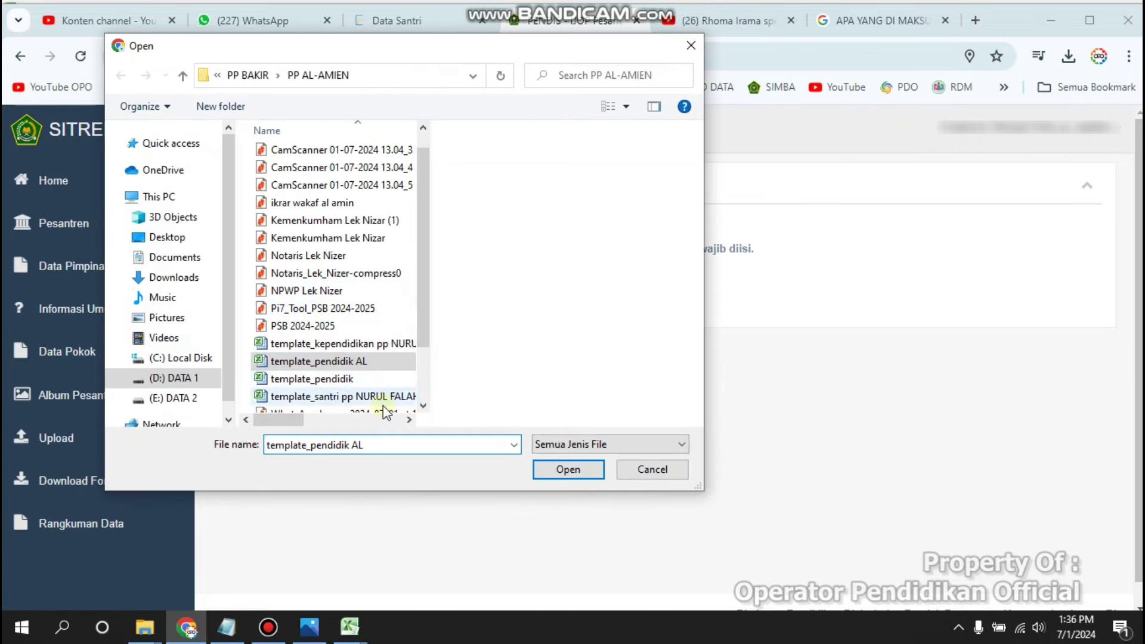
pyautogui.click(545, 469)
pyautogui.click(497, 301)
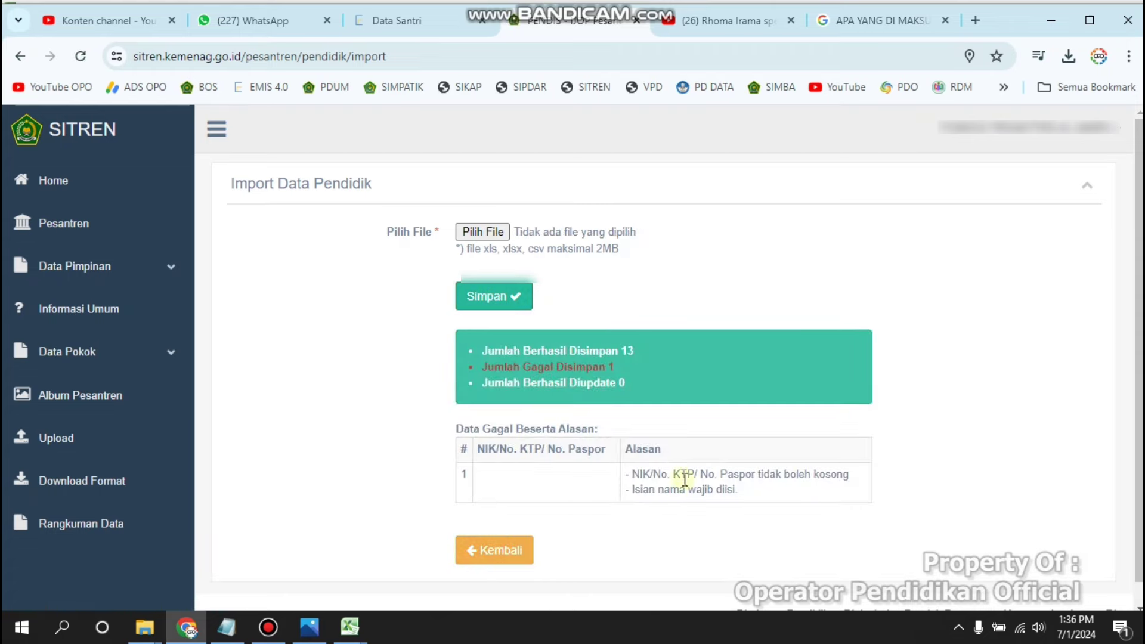
# Go to Data Kependidikan, then download and open template_kependidikan.xlsx
pyautogui.click(491, 558)
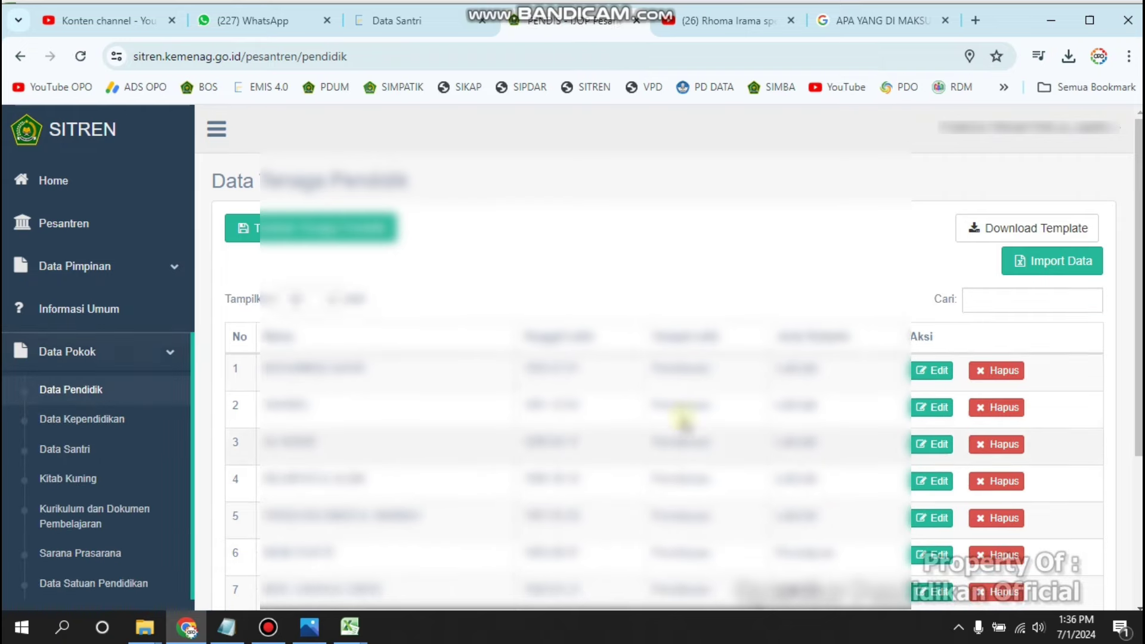
pyautogui.scroll(-4, 779, 361)
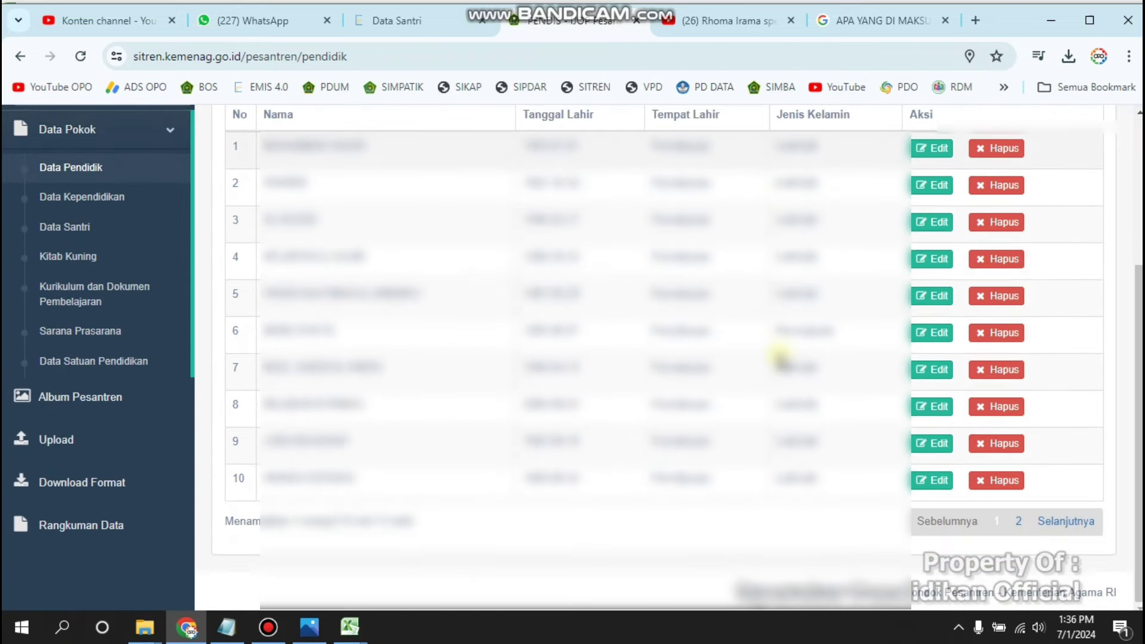
pyautogui.click(135, 197)
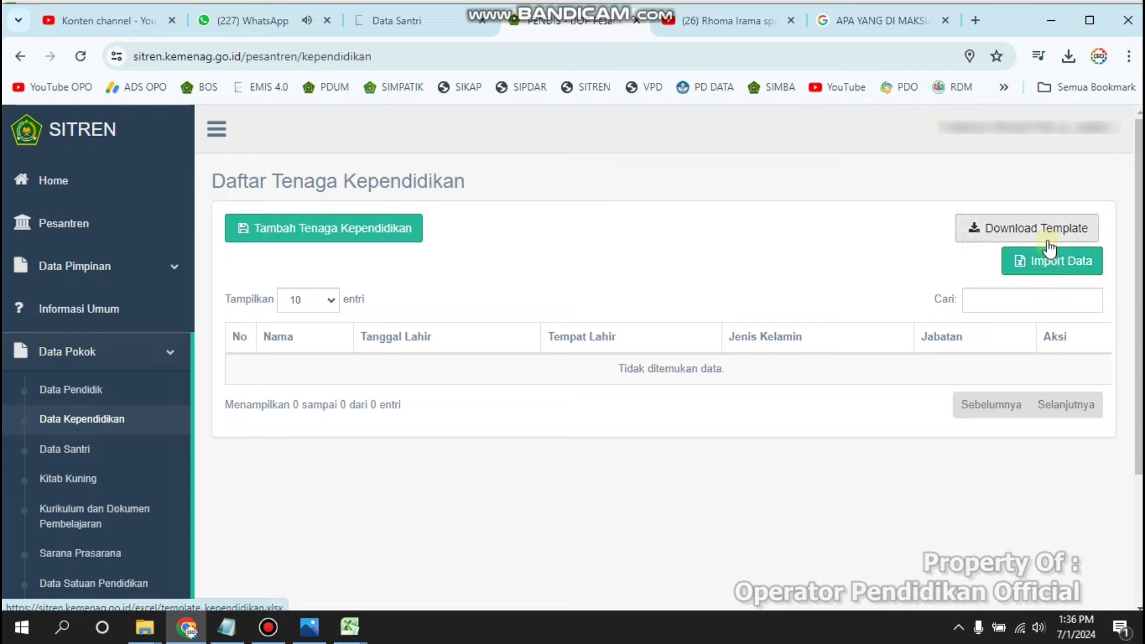
pyautogui.click(1050, 244)
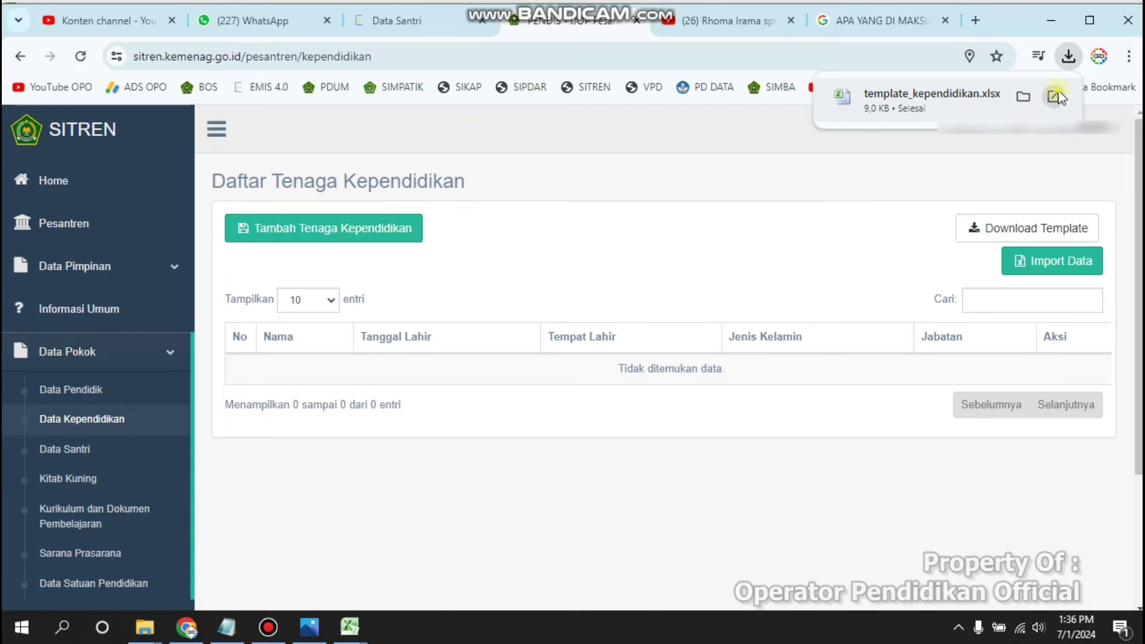
pyautogui.click(1055, 96)
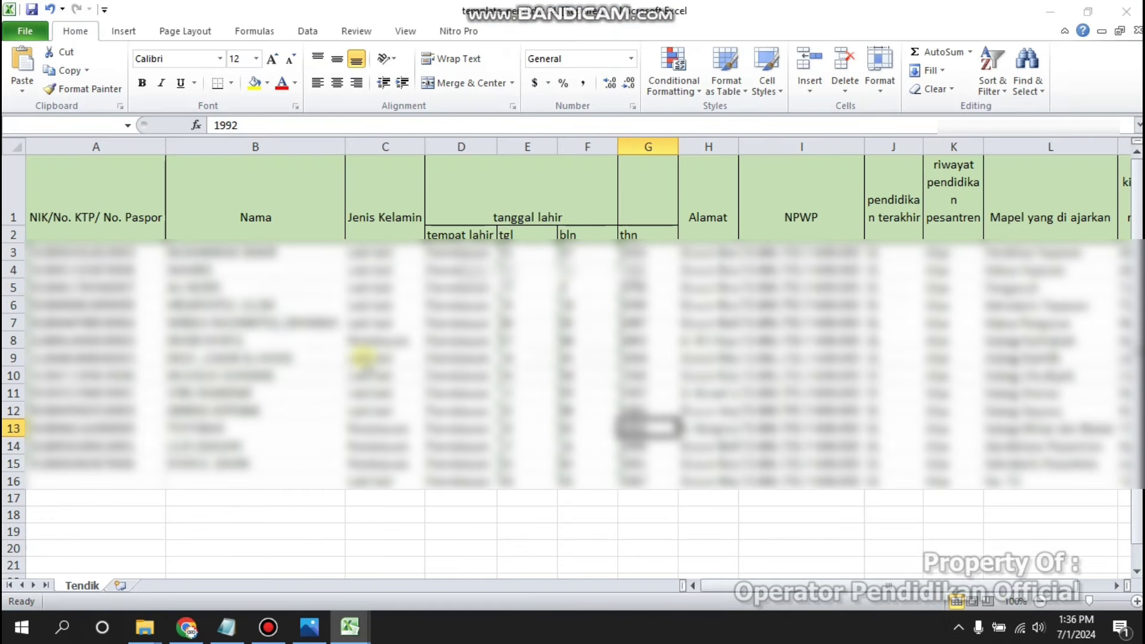
# Accept Excel's repair of template_kependidikan.xlsx and return to Chrome
pyautogui.click(623, 358)
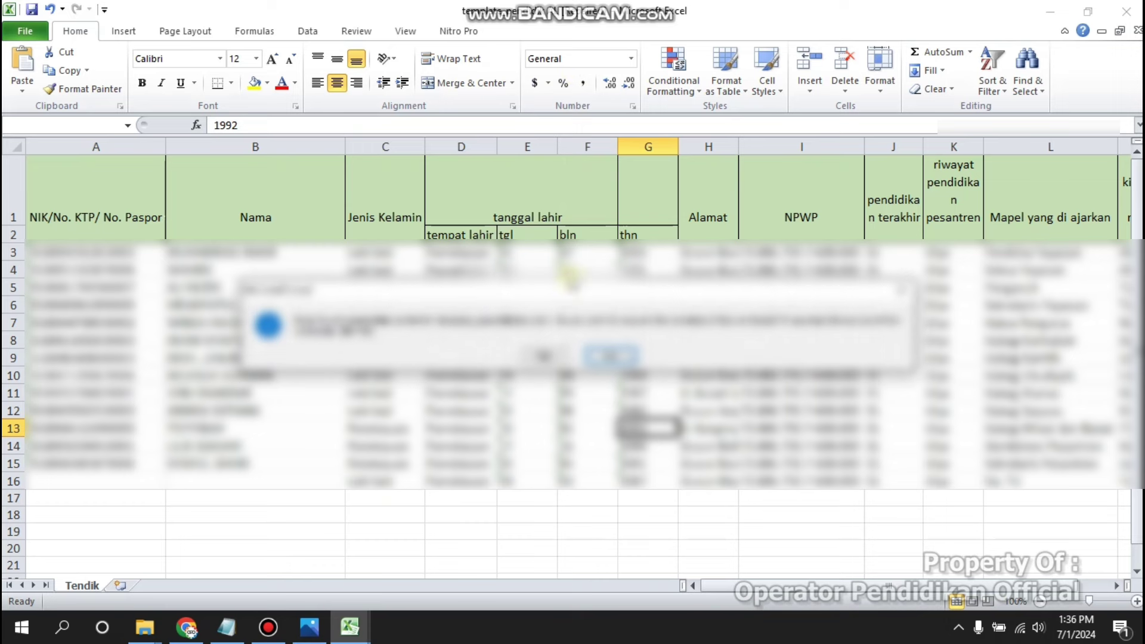
pyautogui.click(609, 356)
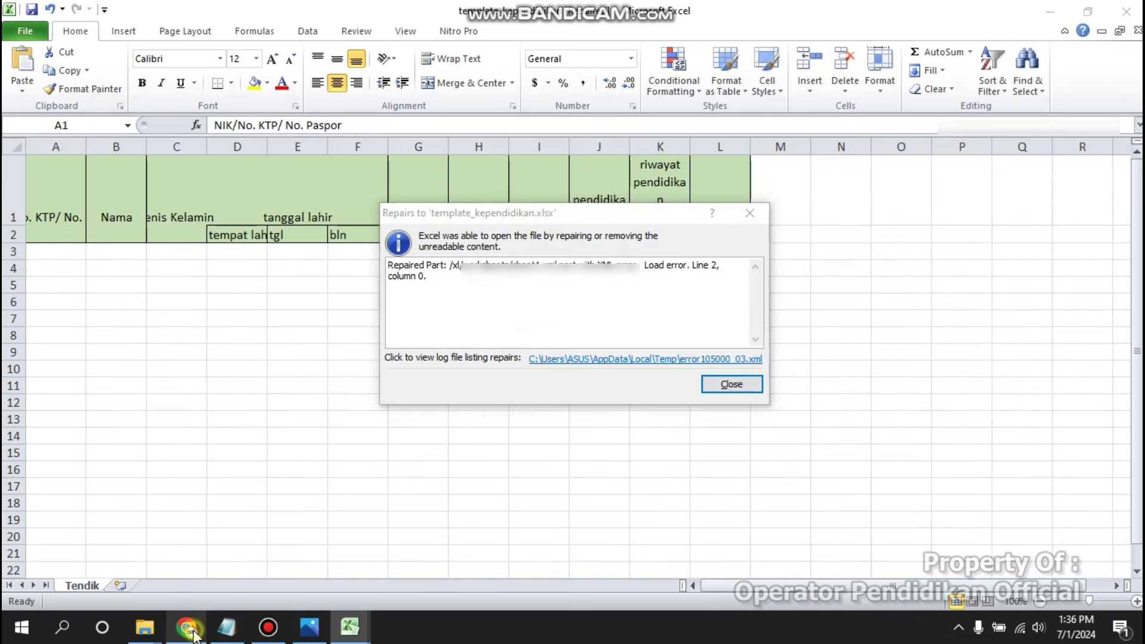
pyautogui.click(193, 634)
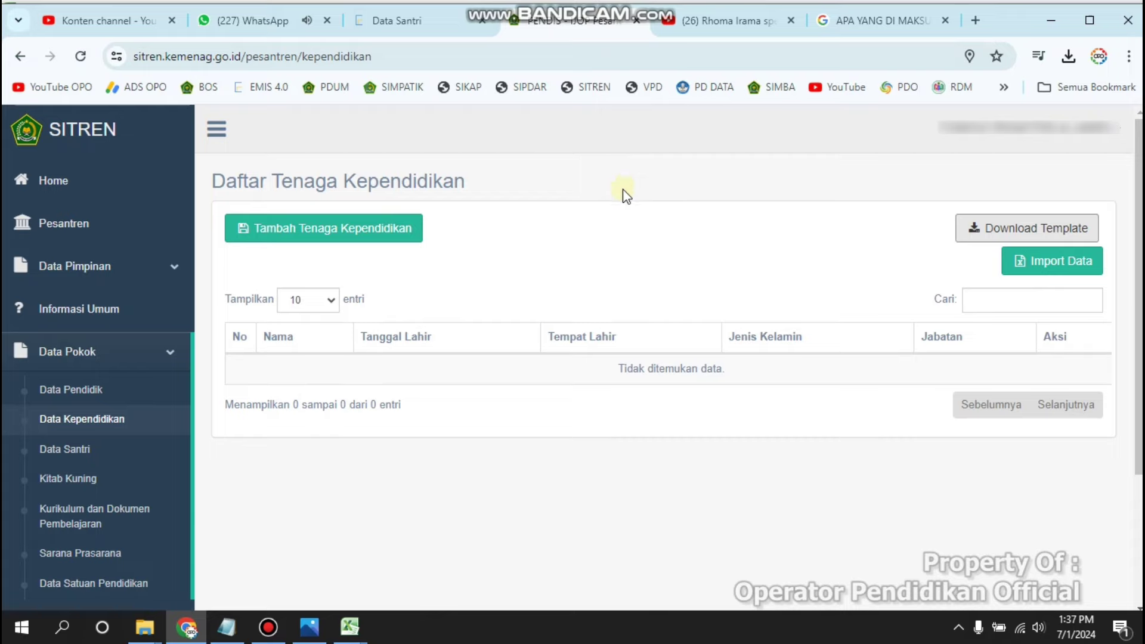
# Import template_kependidikan AL, saving 1 staff record, and reopen the Data Kependidikan list
pyautogui.moveTo(643, 6)
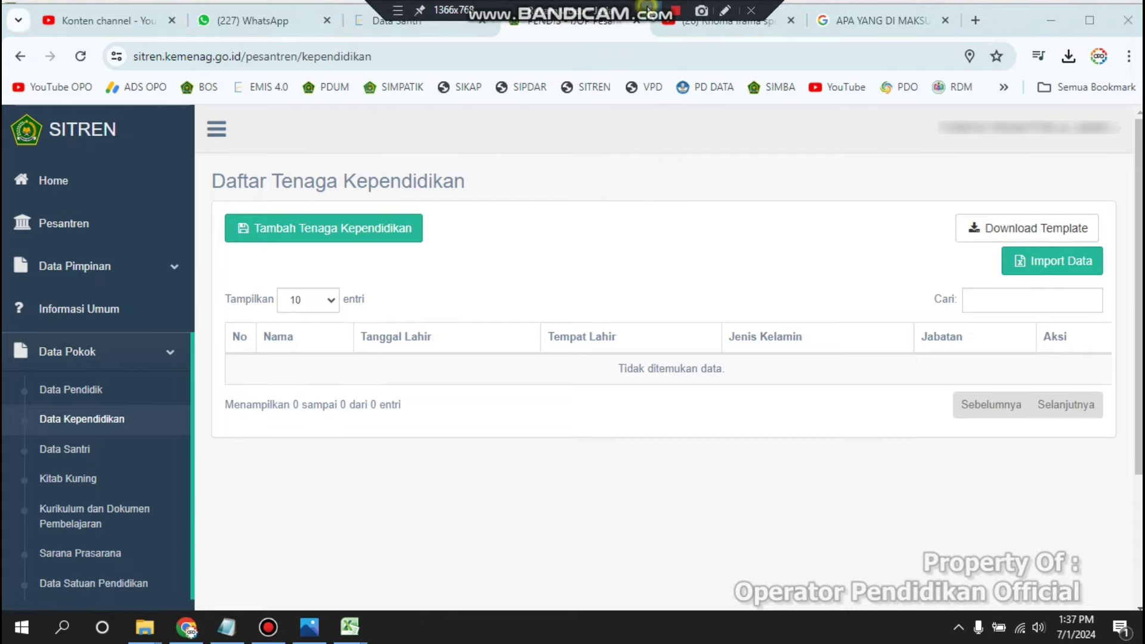
pyautogui.click(1092, 272)
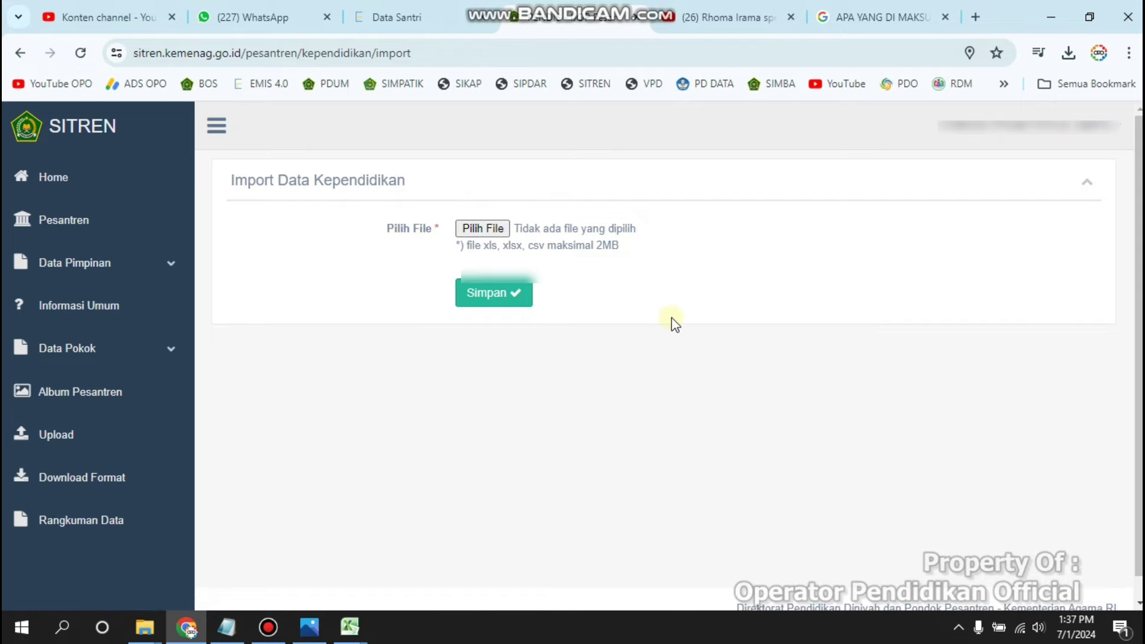
pyautogui.click(493, 230)
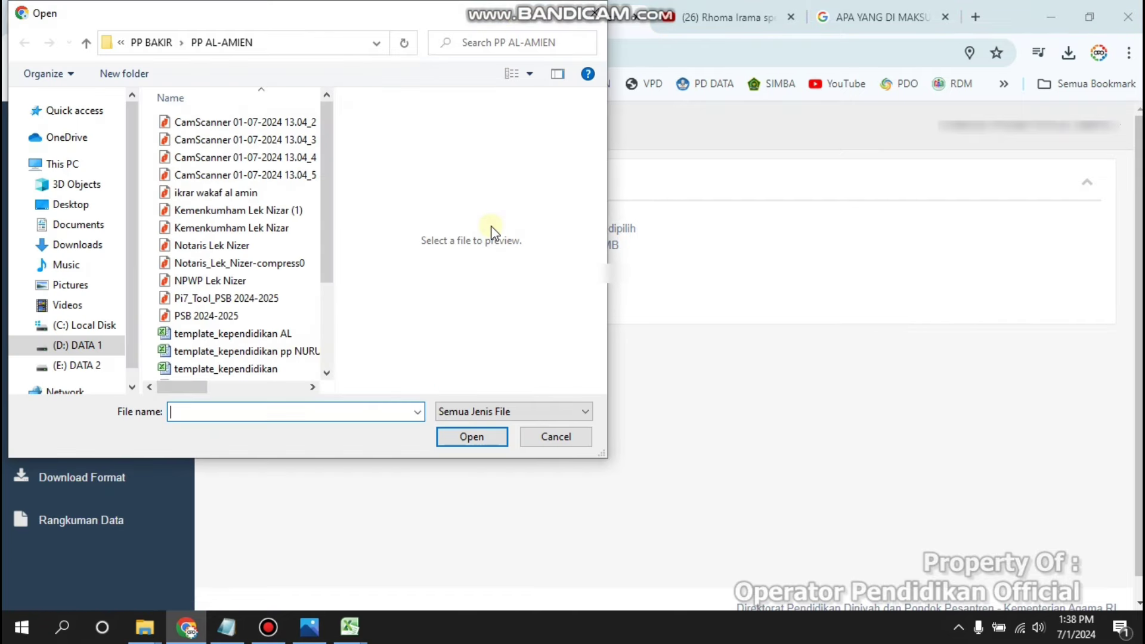
pyautogui.scroll(-3, 269, 269)
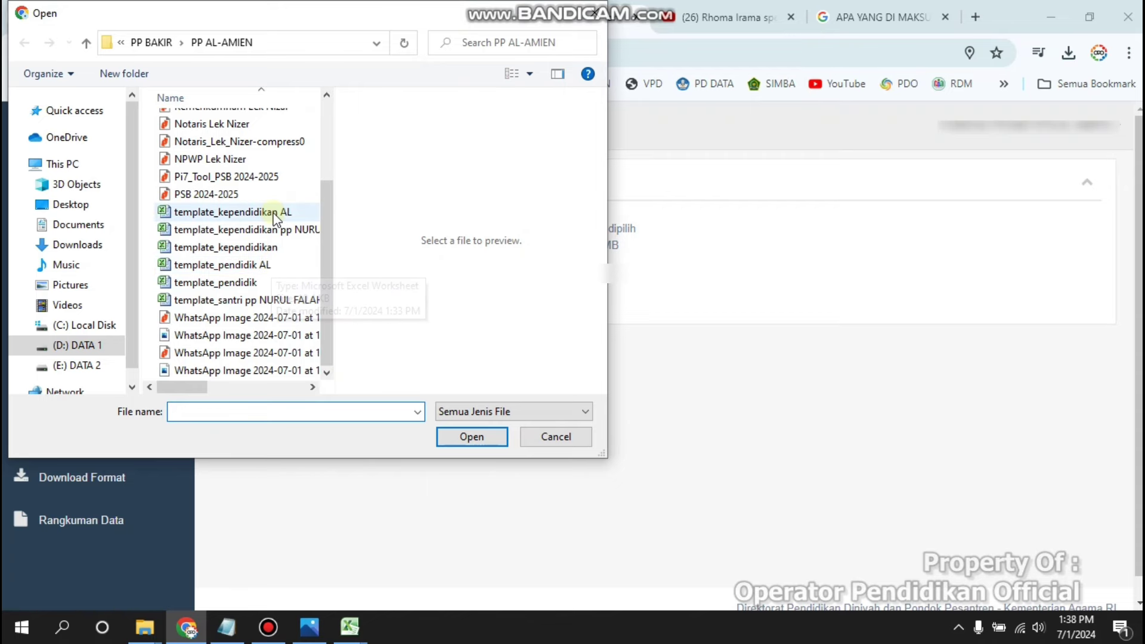
pyautogui.click(233, 212)
pyautogui.click(350, 626)
pyautogui.click(187, 627)
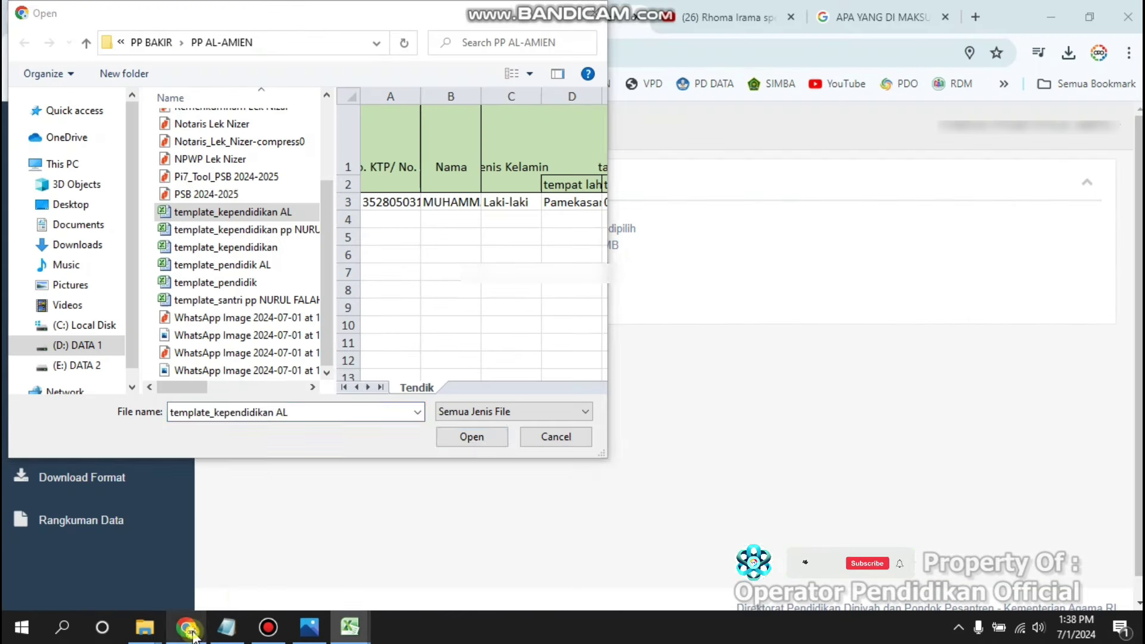
pyautogui.click(470, 435)
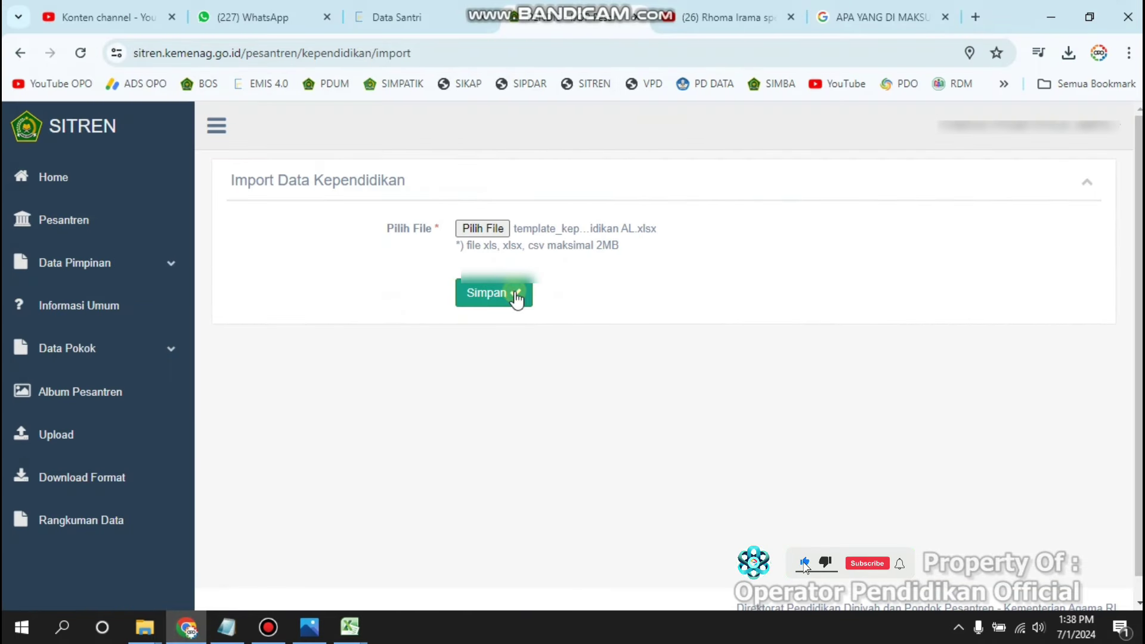
pyautogui.click(517, 297)
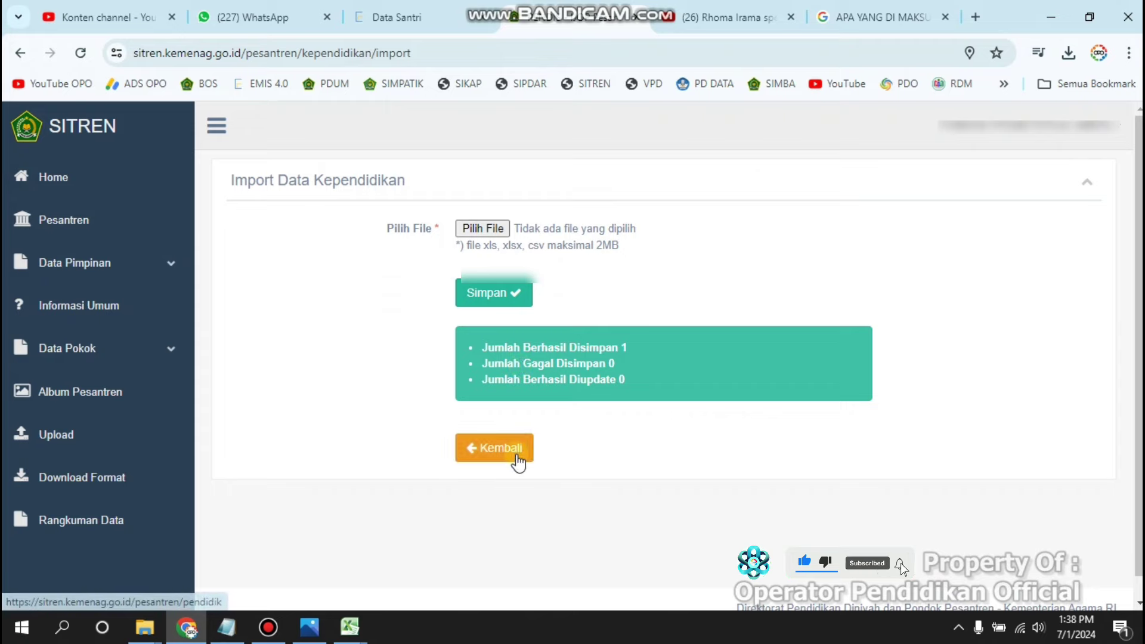
pyautogui.click(515, 455)
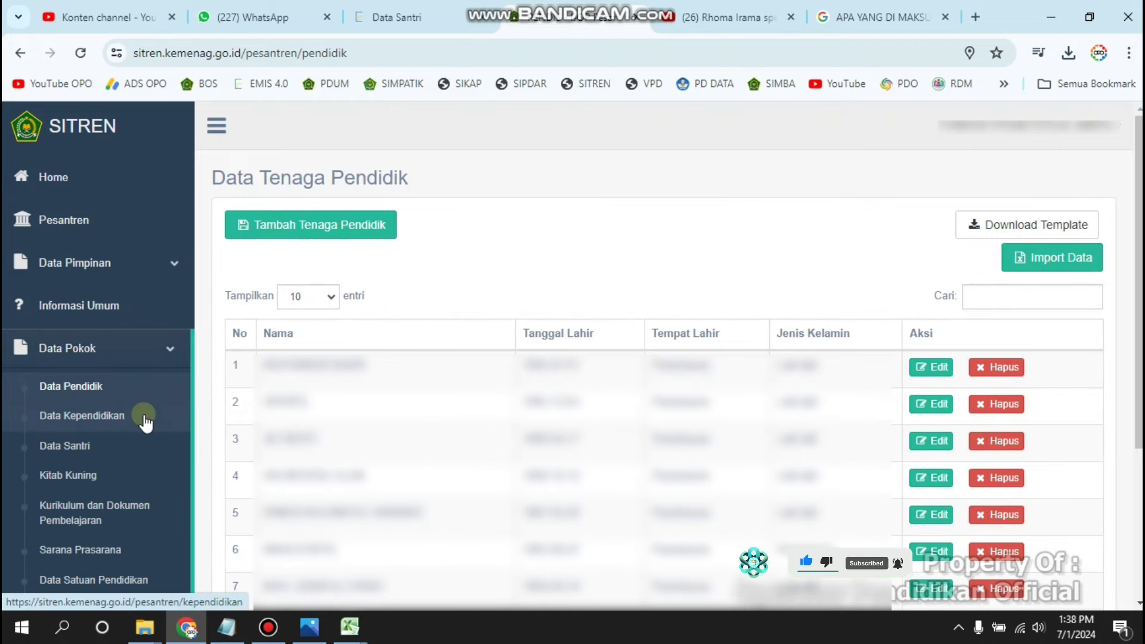
pyautogui.click(145, 418)
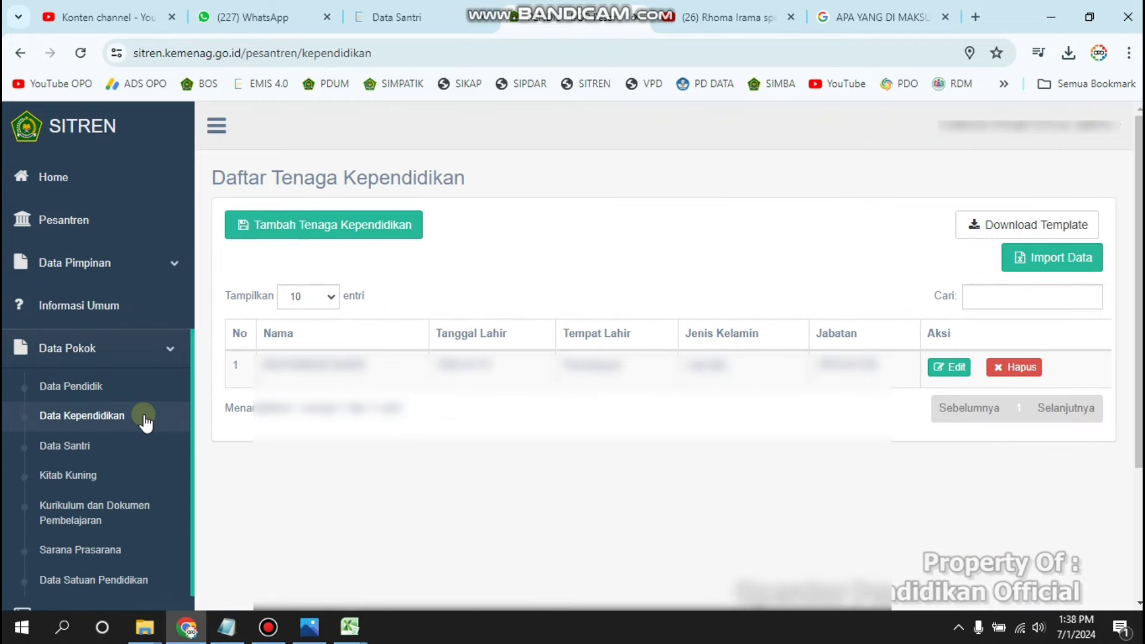
# On Data Santri, download the template and import the santri spreadsheet: 36 saved, 22 updated
pyautogui.click(108, 444)
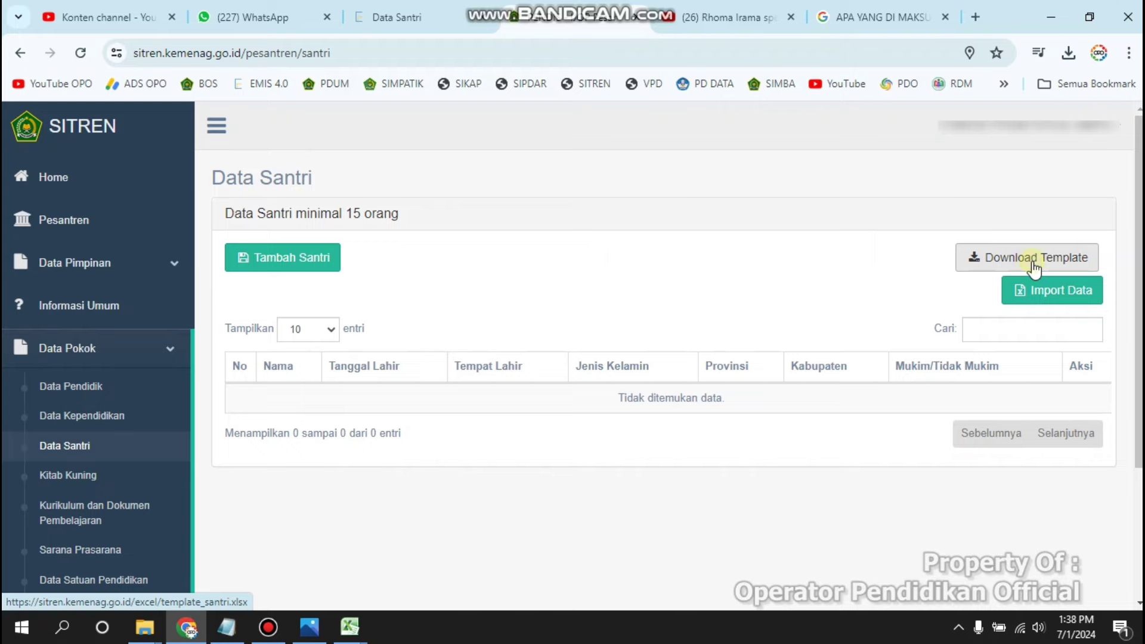
pyautogui.click(1032, 263)
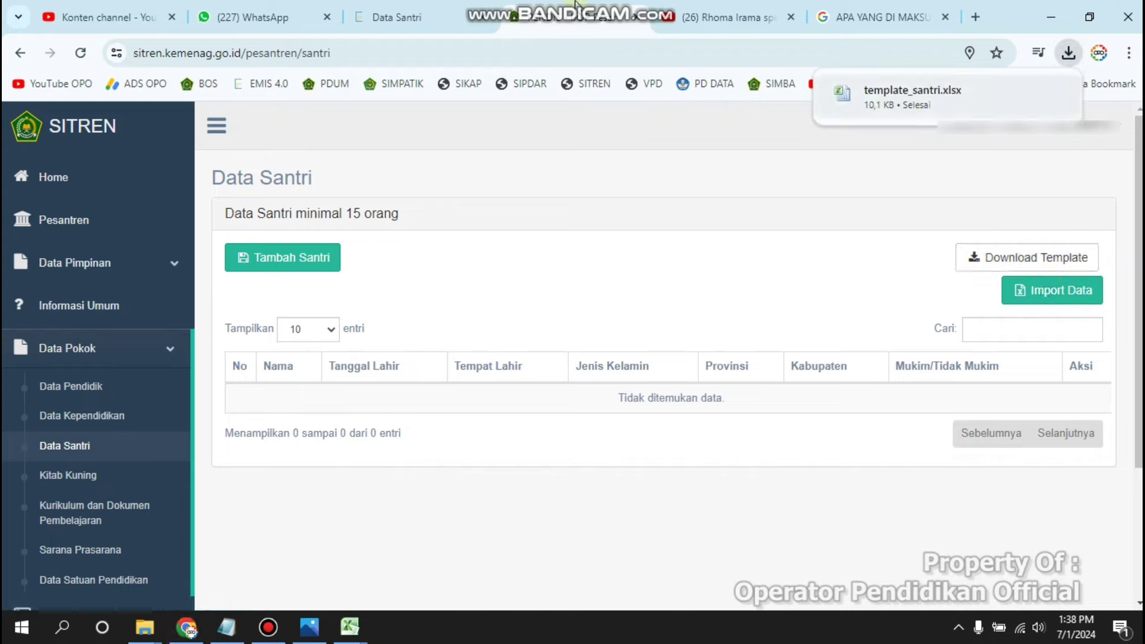
pyautogui.moveTo(576, 6)
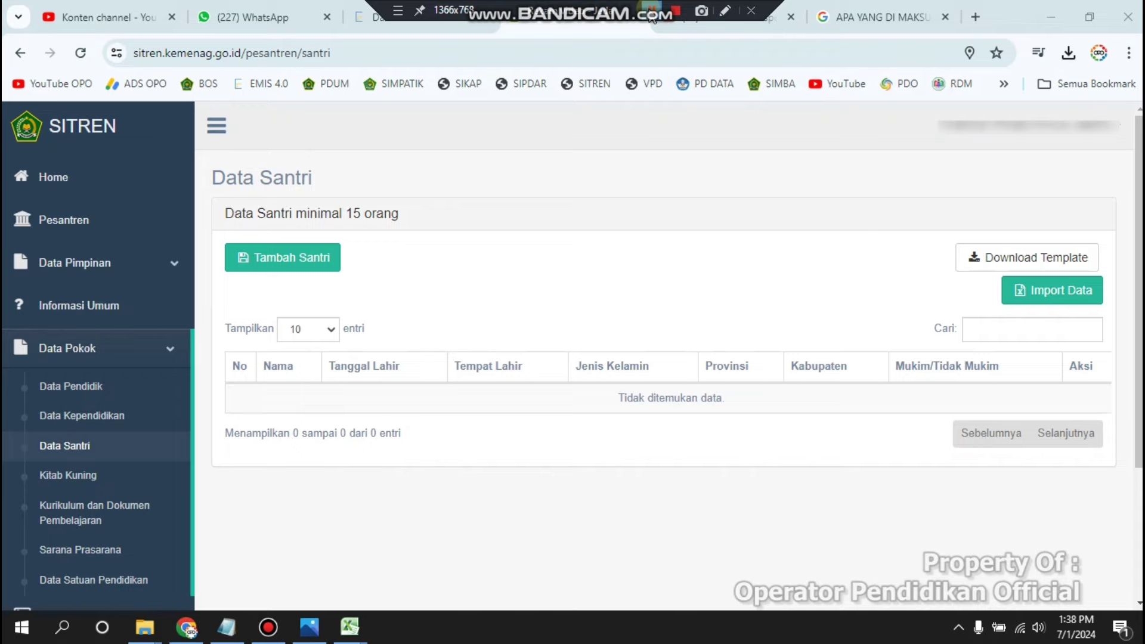
pyautogui.click(1043, 291)
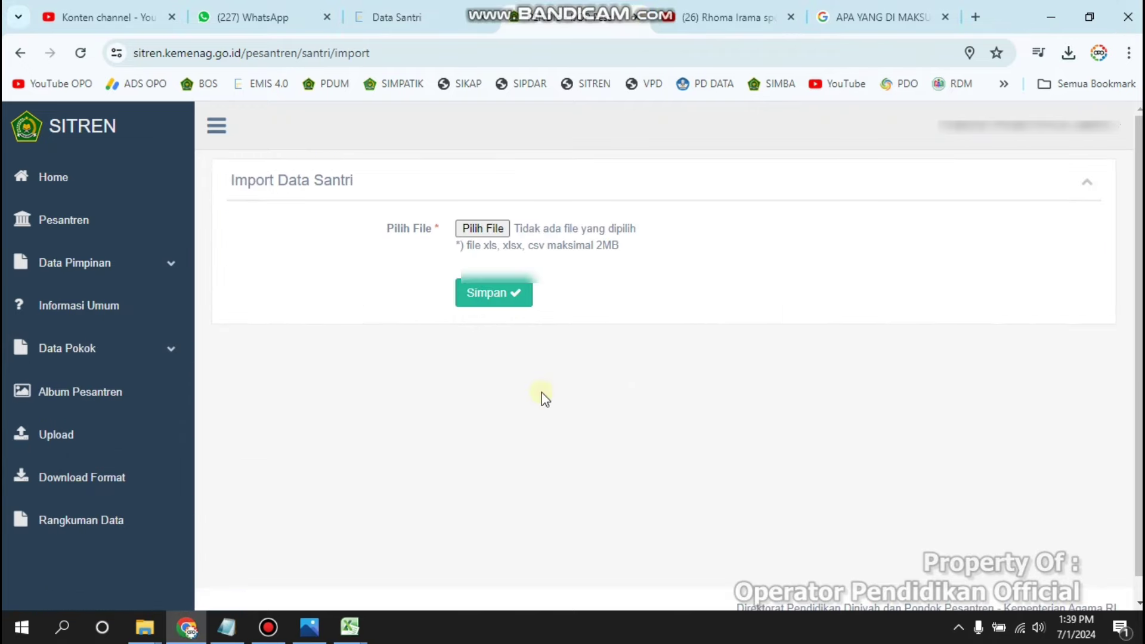
pyautogui.click(482, 229)
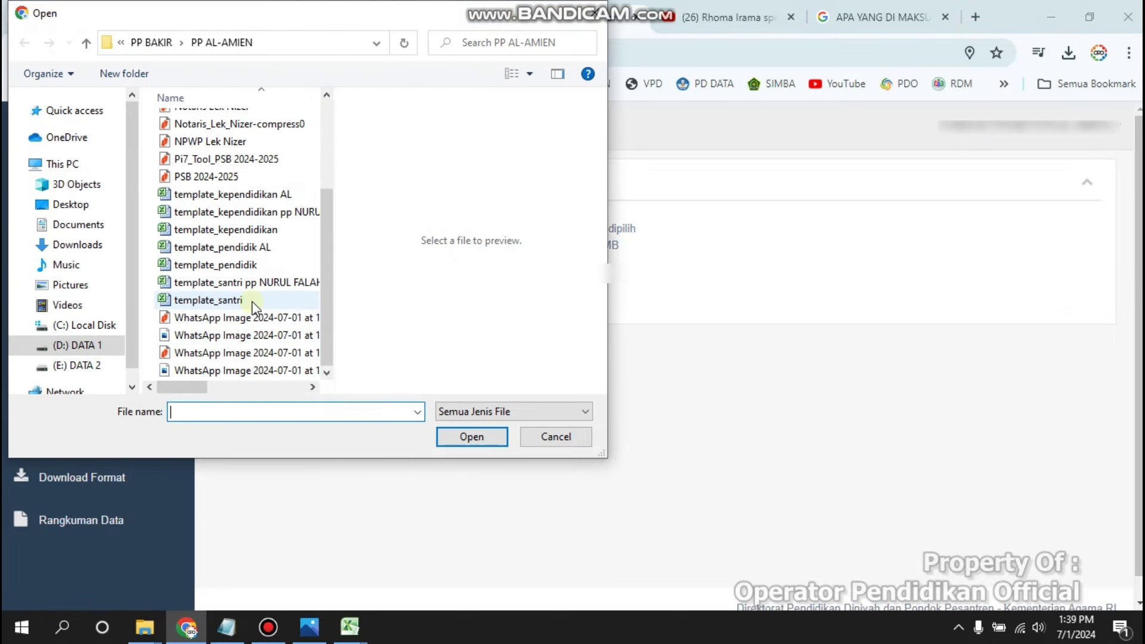
pyautogui.hotkey('alt', 'Tab')
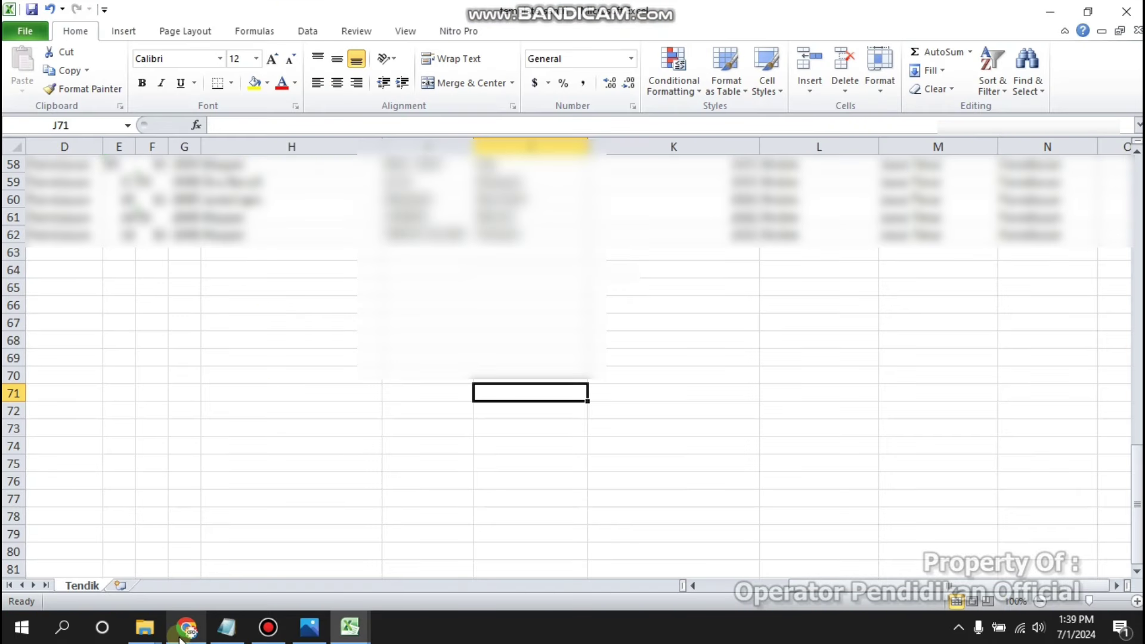
pyautogui.click(187, 628)
pyautogui.click(471, 437)
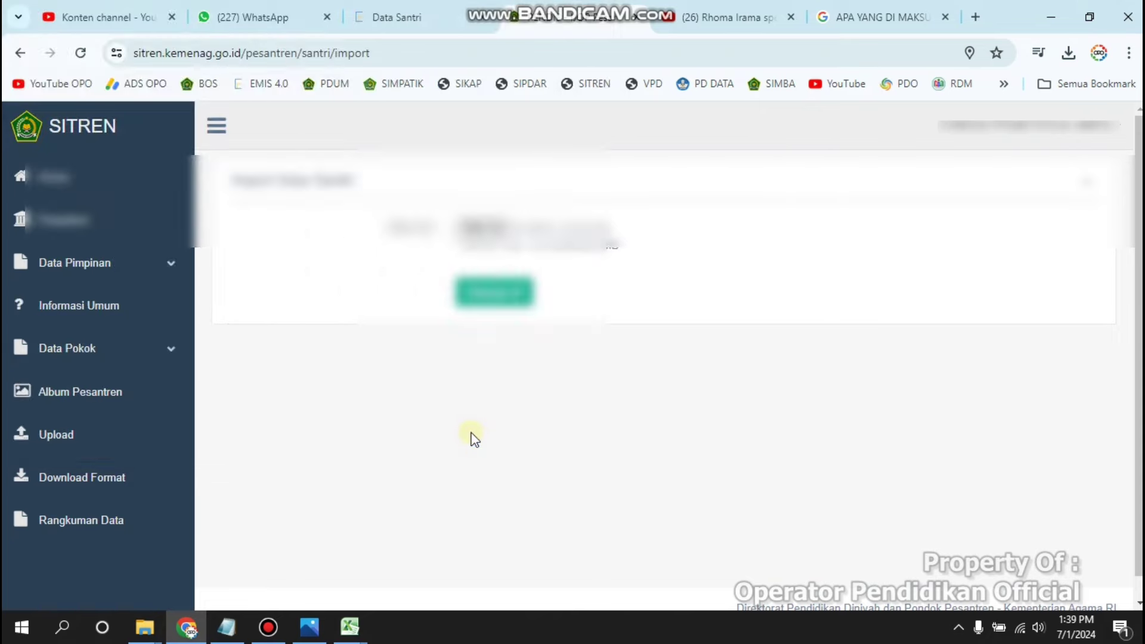
pyautogui.click(497, 294)
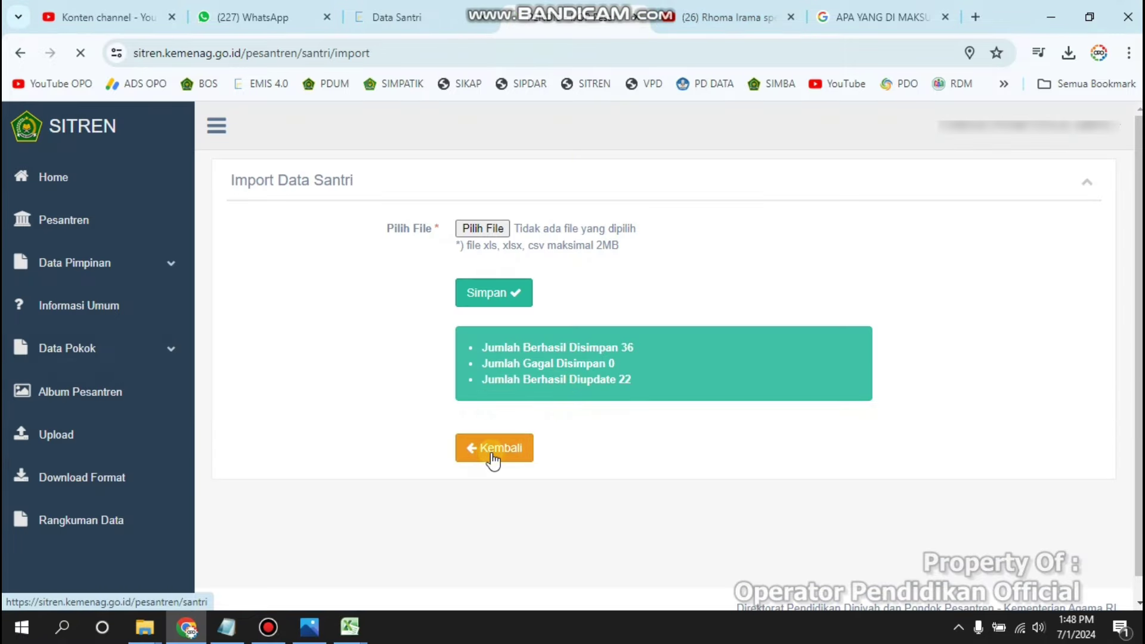
pyautogui.click(492, 457)
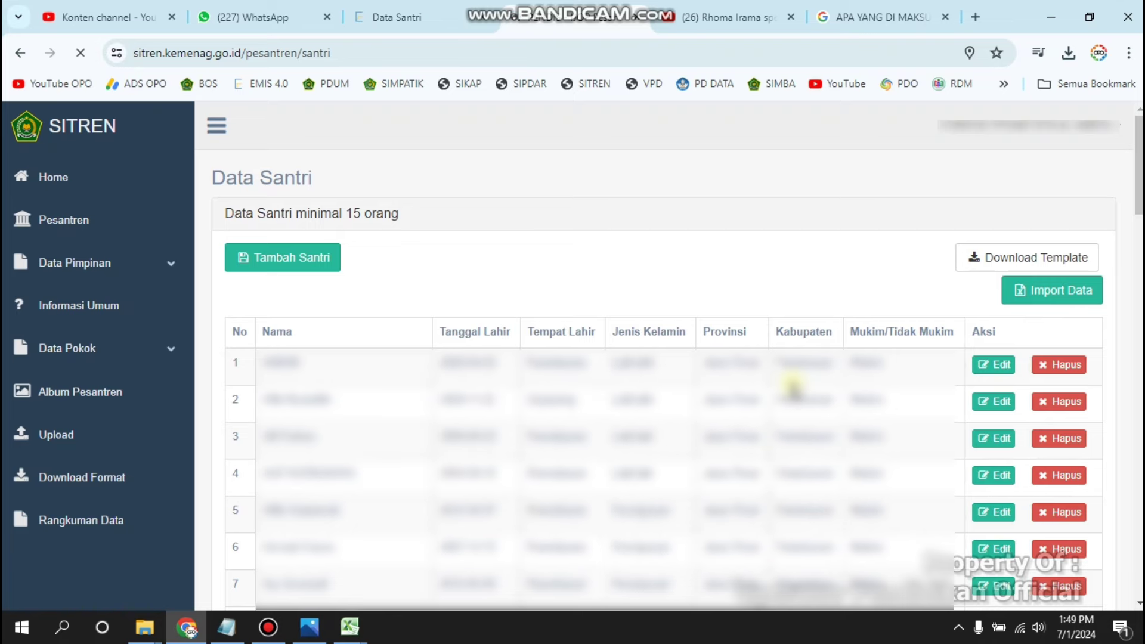
pyautogui.scroll(-4, 783, 378)
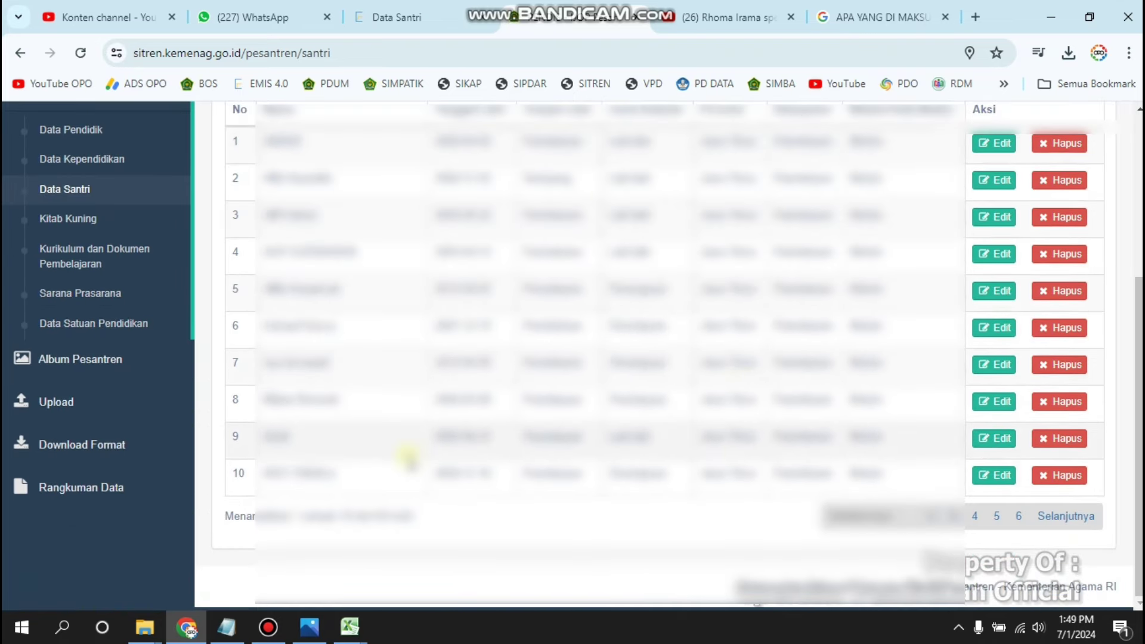
# Start a new Kitab Kuning entry with Nama Kitab 'Fath al-Qarib Karya Ibn Qasim' copied from the PDF
pyautogui.click(143, 221)
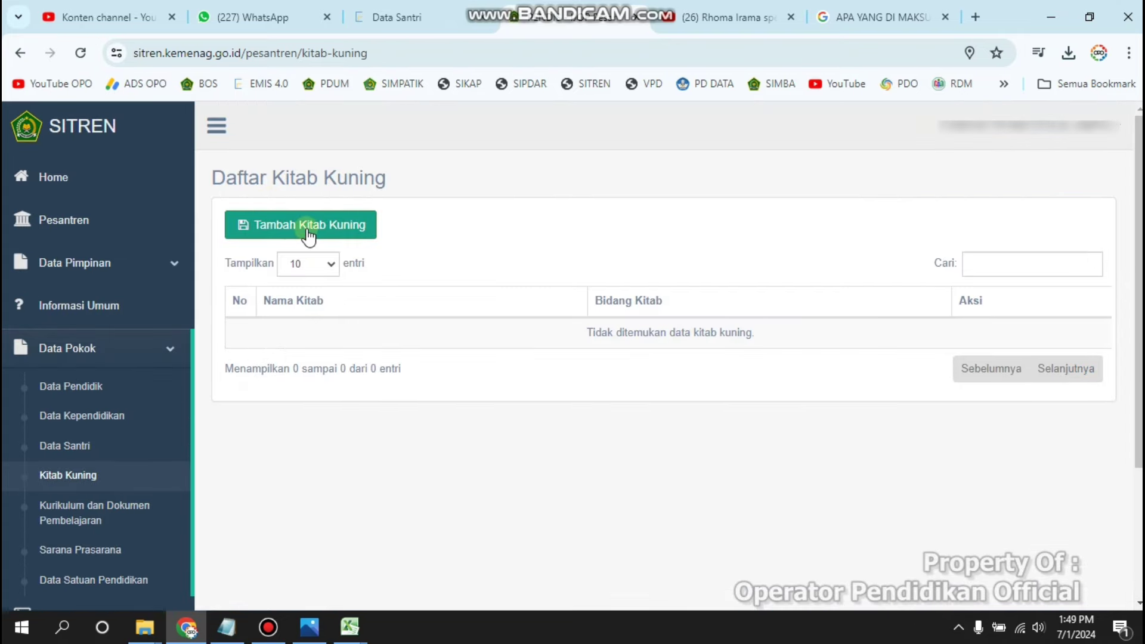
pyautogui.click(308, 230)
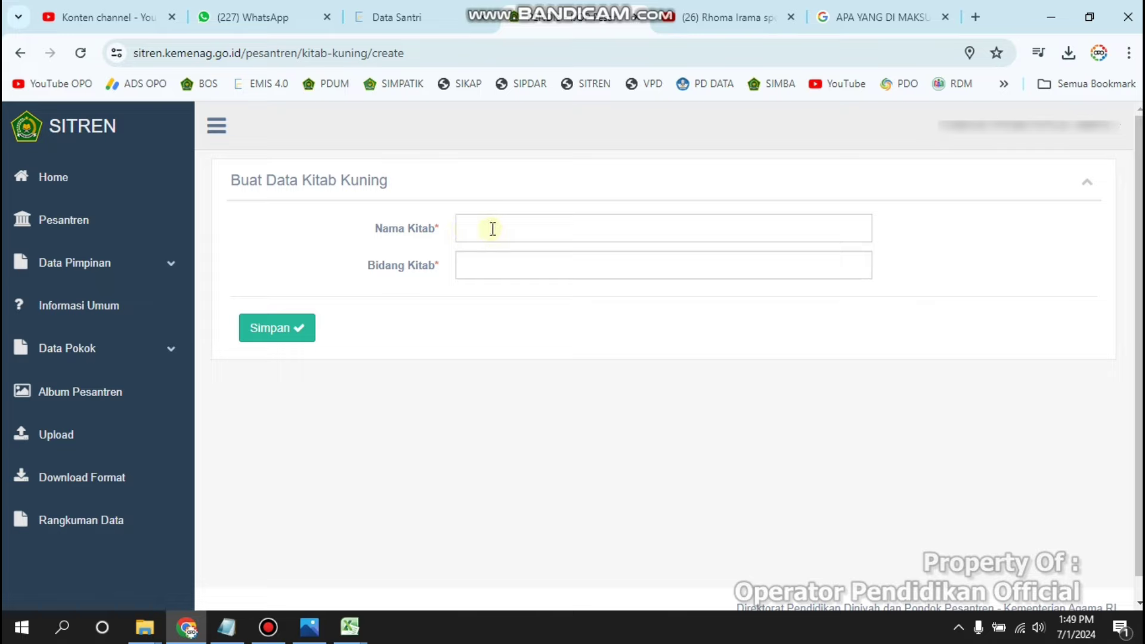
pyautogui.moveTo(570, 3)
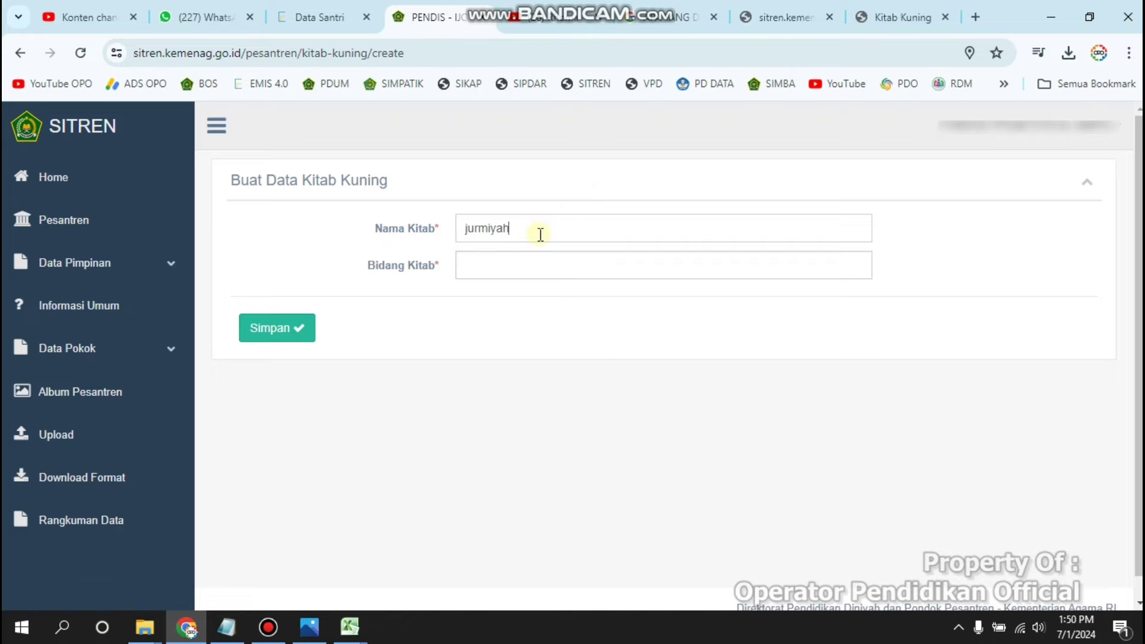
pyautogui.click(865, 16)
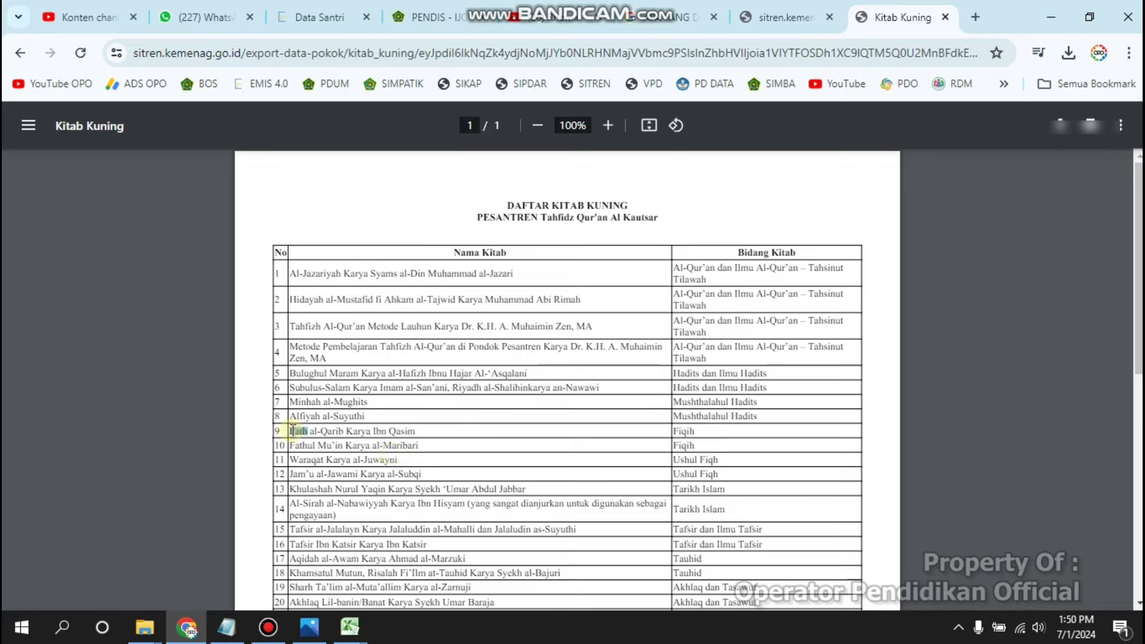
pyautogui.moveTo(425, 431); pyautogui.dragTo(292, 431)
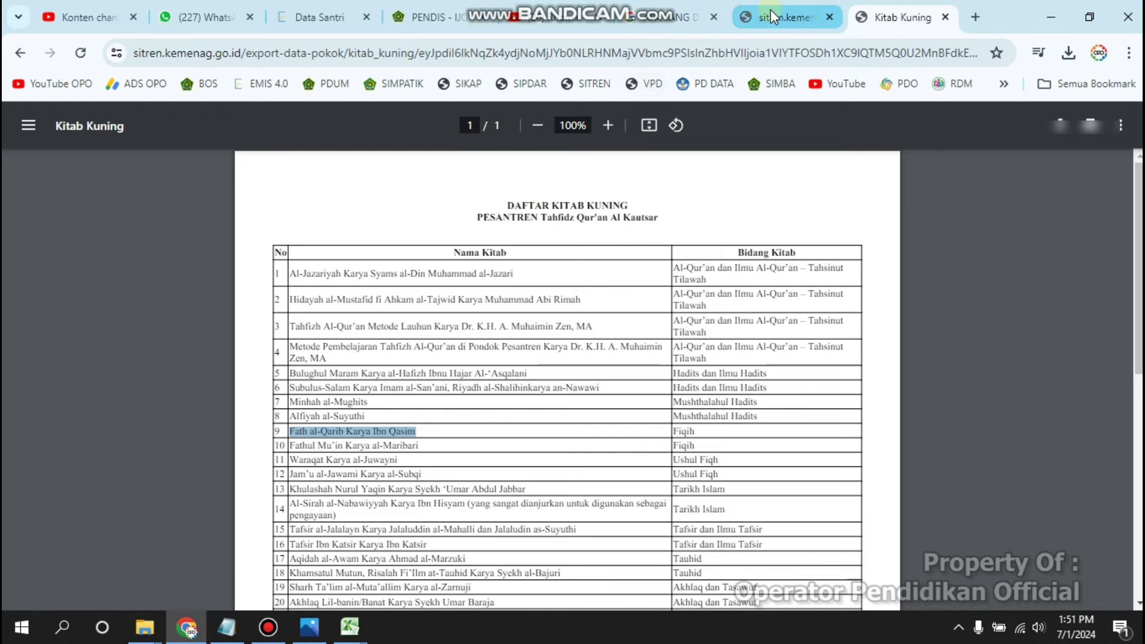
pyautogui.click(440, 9)
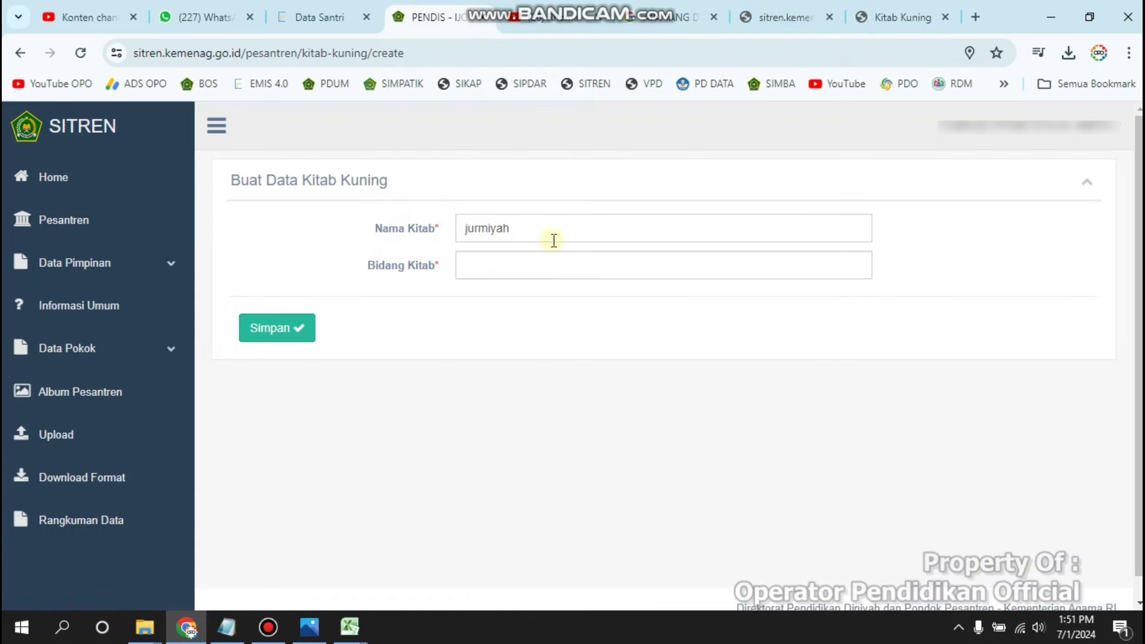
pyautogui.moveTo(554, 240); pyautogui.dragTo(412, 235)
pyautogui.write('Fath al-Qarib Karya Ibn Qasim')
# Set Bidang Kitab to Fiqih, as listed in the reference PDF, and save the entry
pyautogui.click(890, 23)
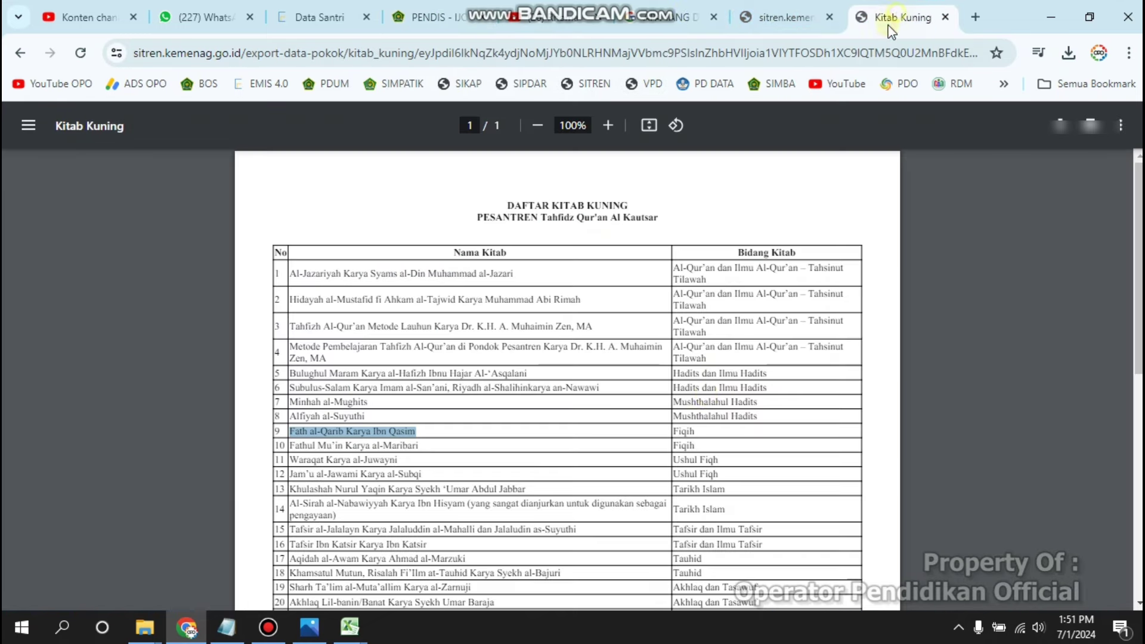
pyautogui.click(687, 429)
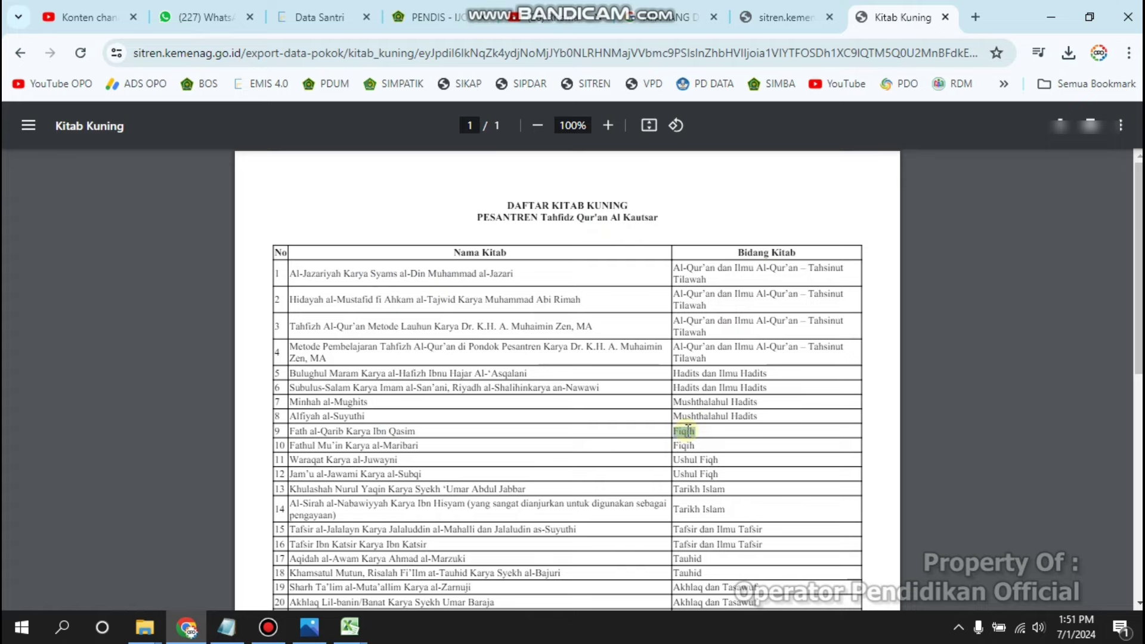
pyautogui.click(427, 17)
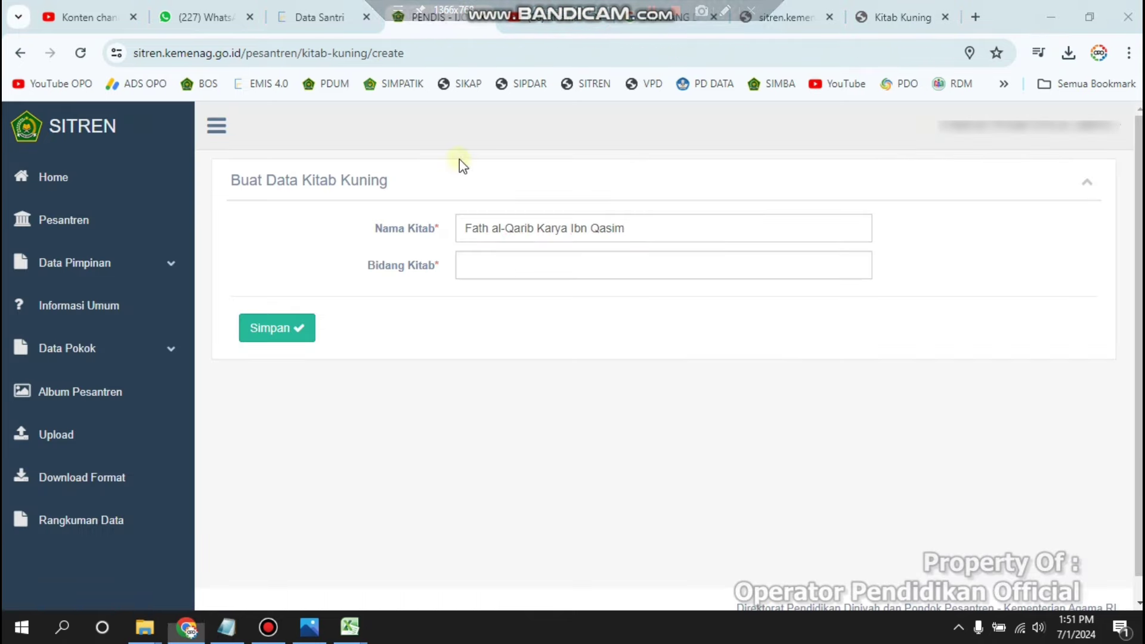
pyautogui.click(503, 269)
pyautogui.write('Fiqih')
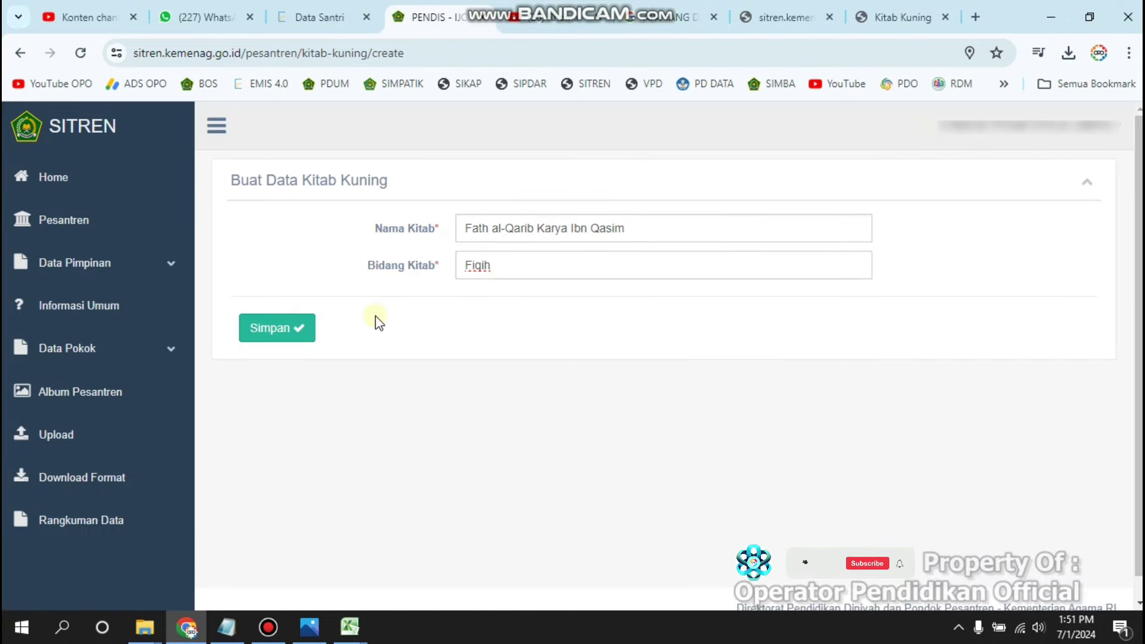
pyautogui.click(312, 328)
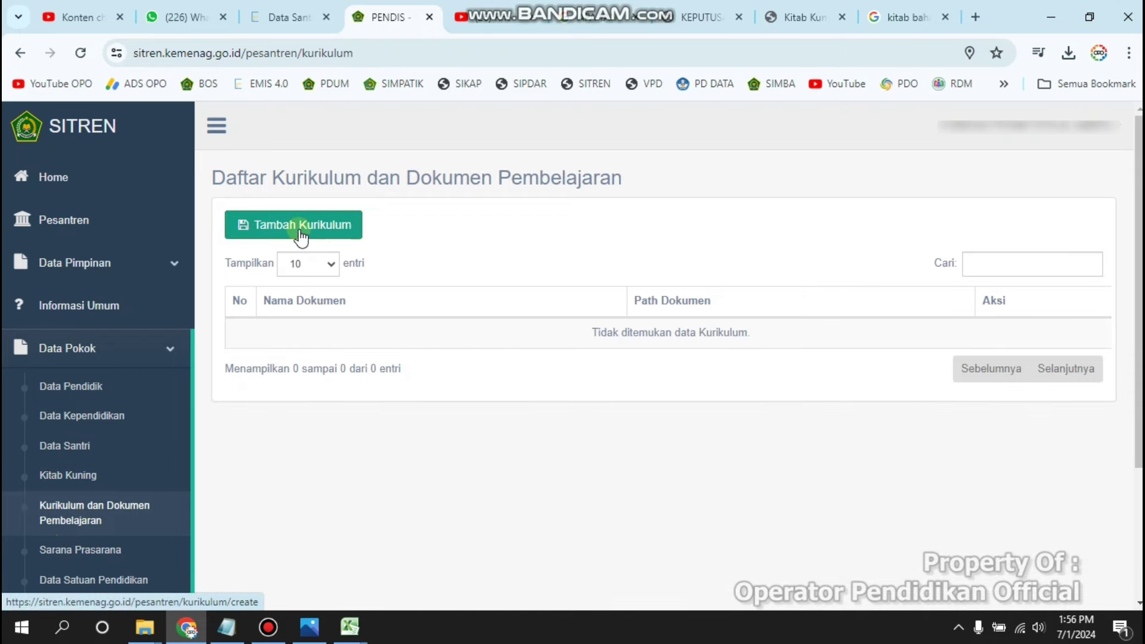
# Save curriculum document KURIKULUM DAN DOKUMEN PEMBELAJARAN with its PDF, then go to Sarana Prasarana
pyautogui.click(301, 233)
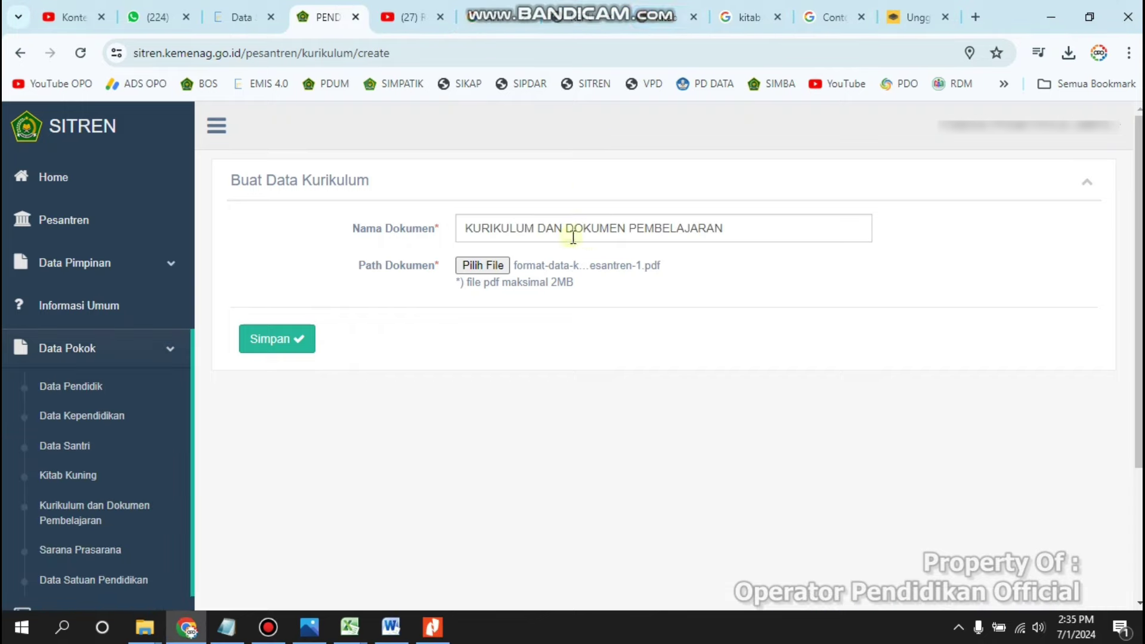
pyautogui.click(476, 269)
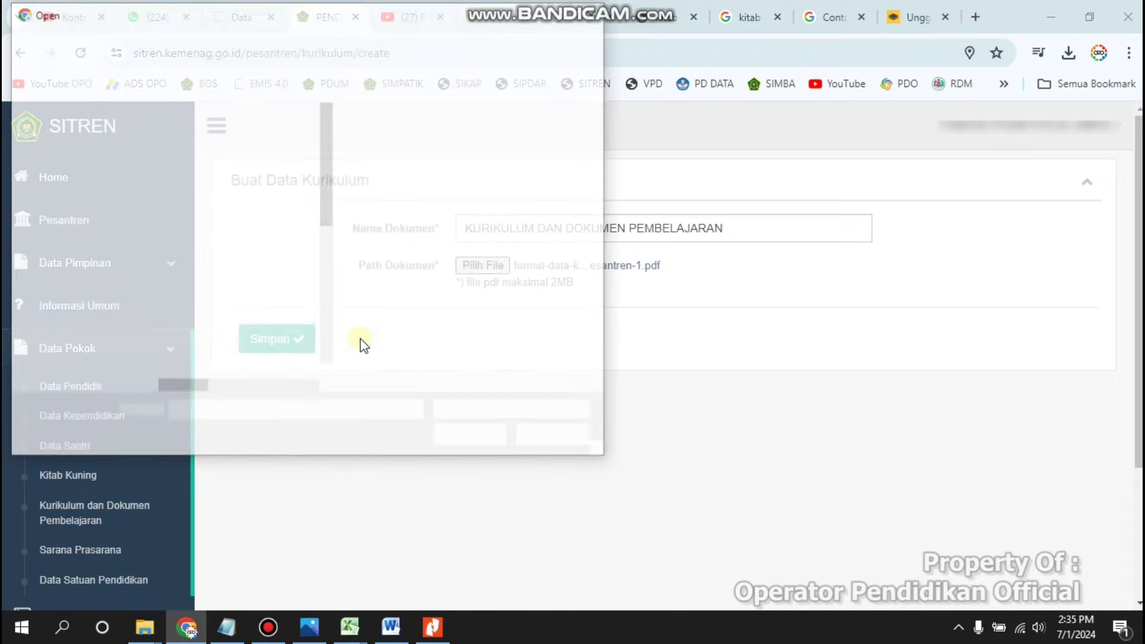
pyautogui.click(256, 210)
pyautogui.click(265, 228)
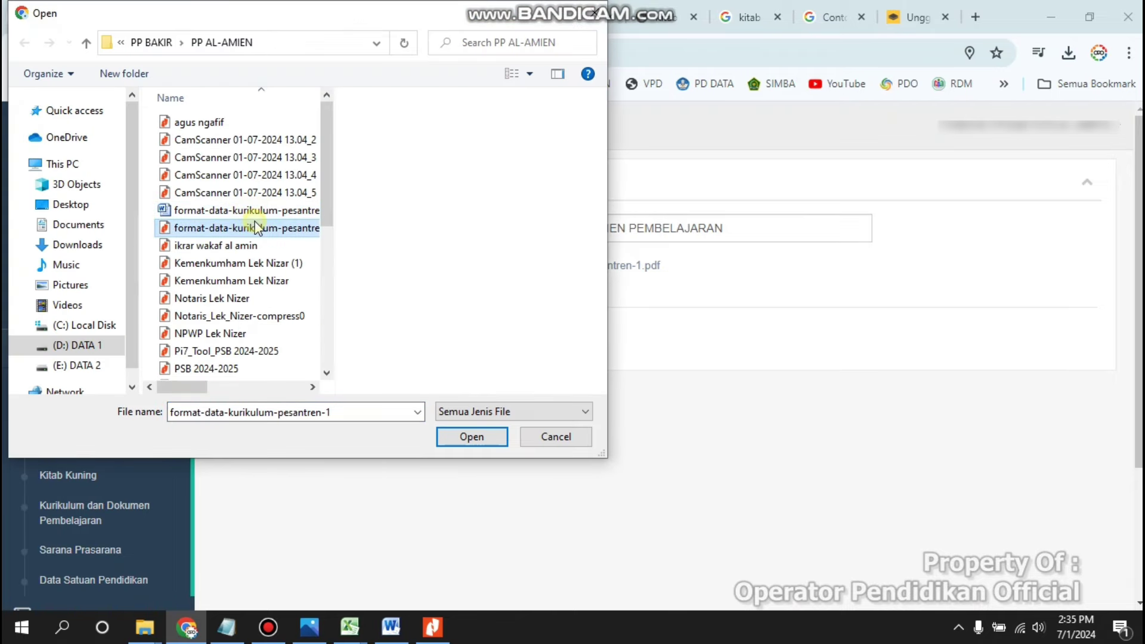
pyautogui.click(471, 437)
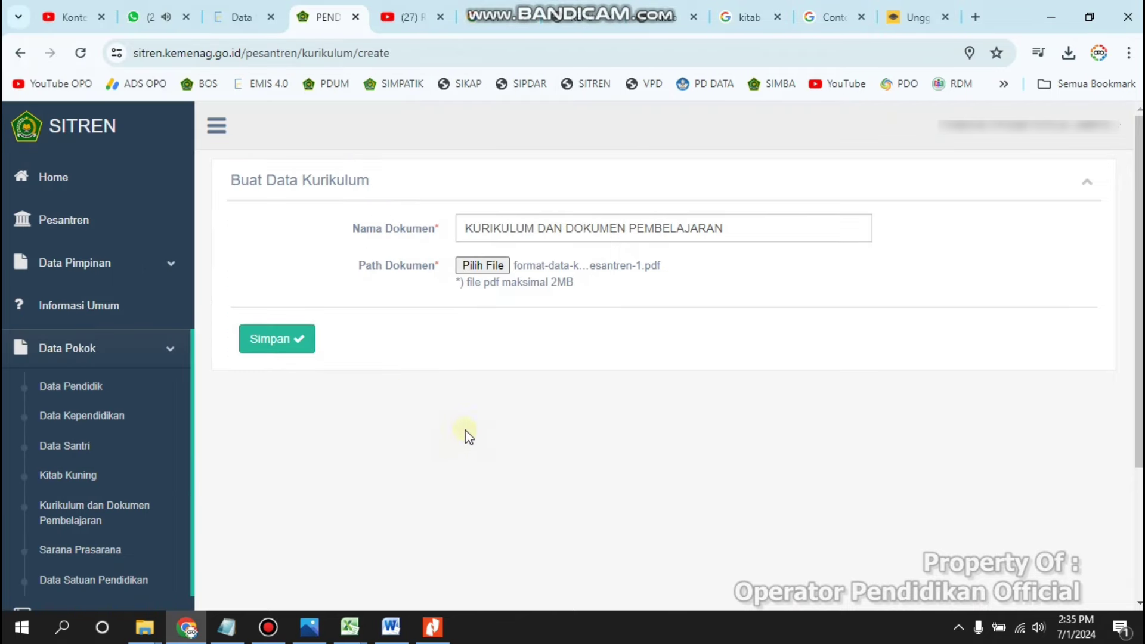
pyautogui.click(271, 337)
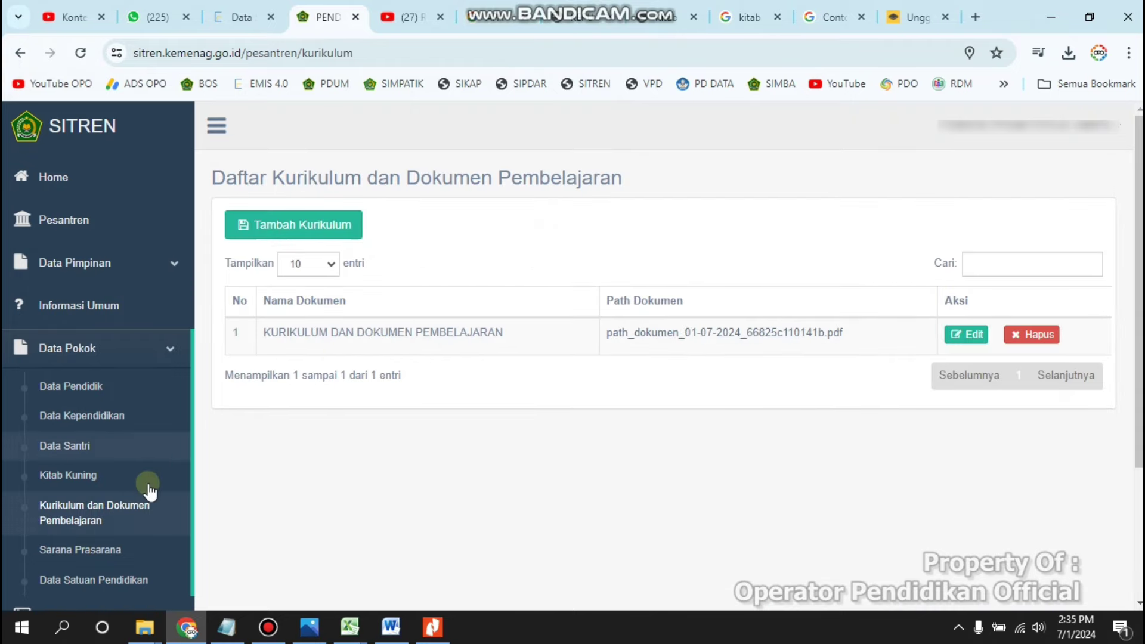
pyautogui.click(114, 552)
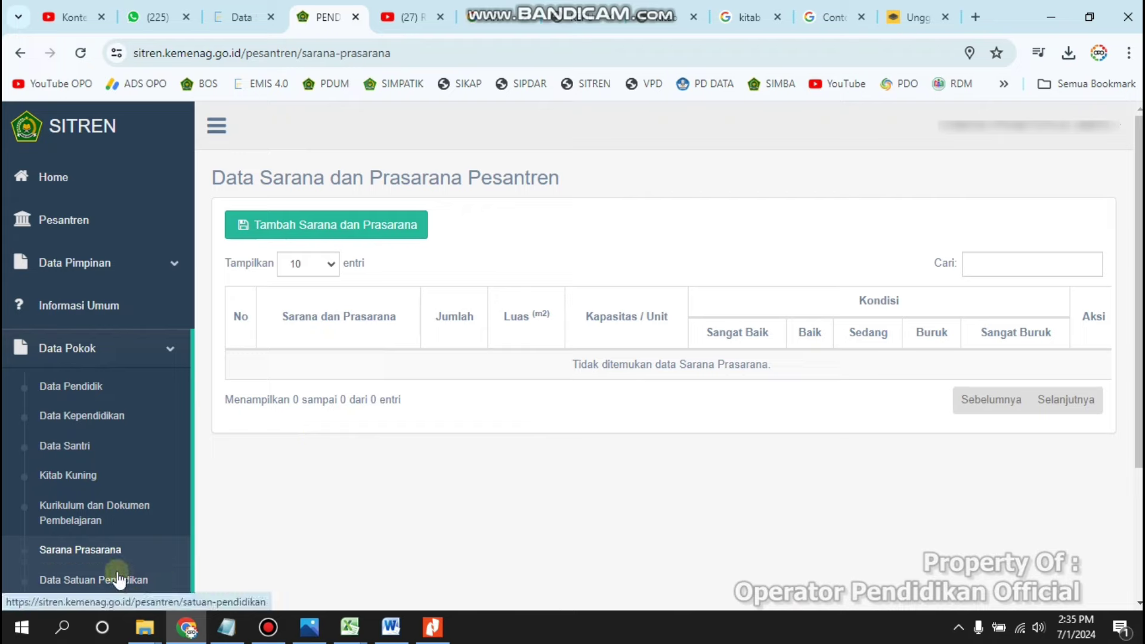
# Start a new facility entry with Masjid / Mushalla as the facility type
pyautogui.click(356, 222)
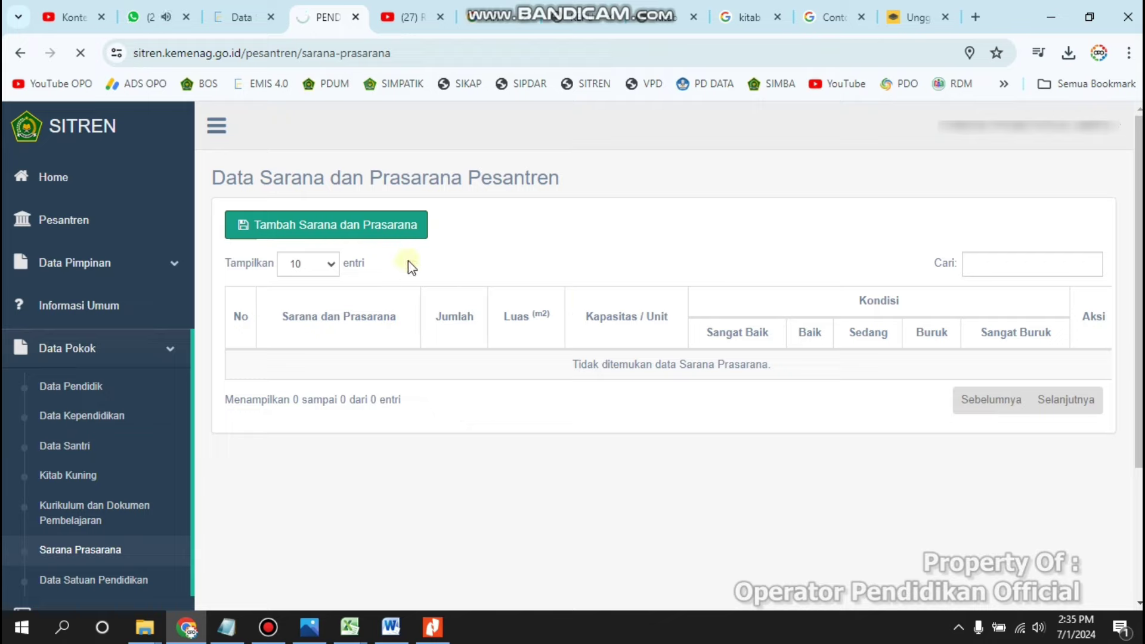
pyautogui.click(388, 237)
pyautogui.moveTo(616, 5)
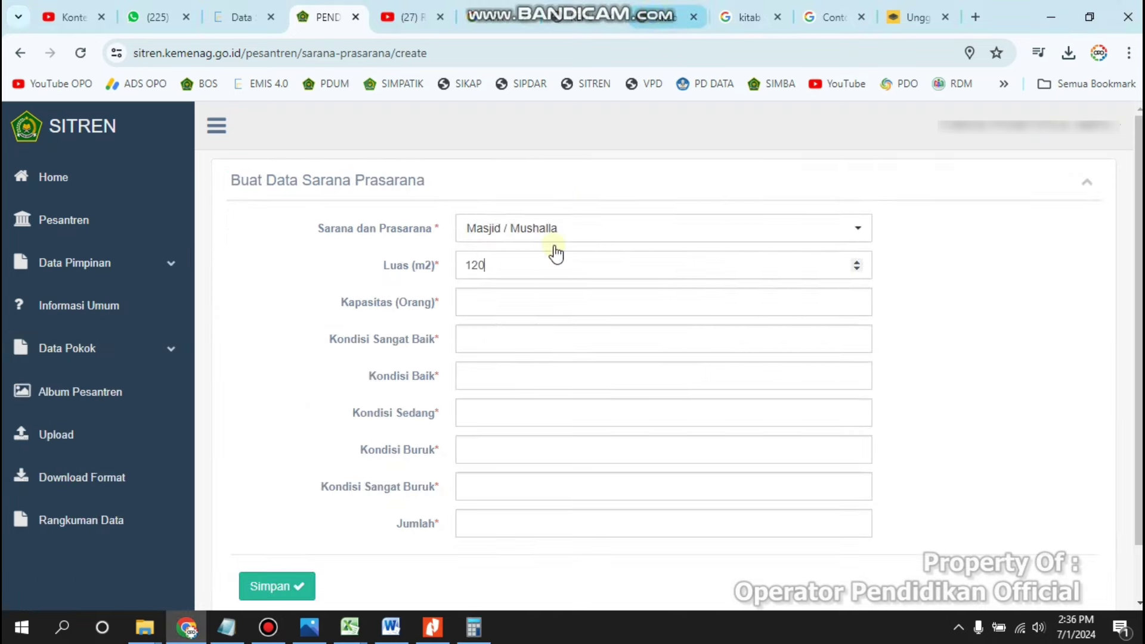
pyautogui.click(553, 235)
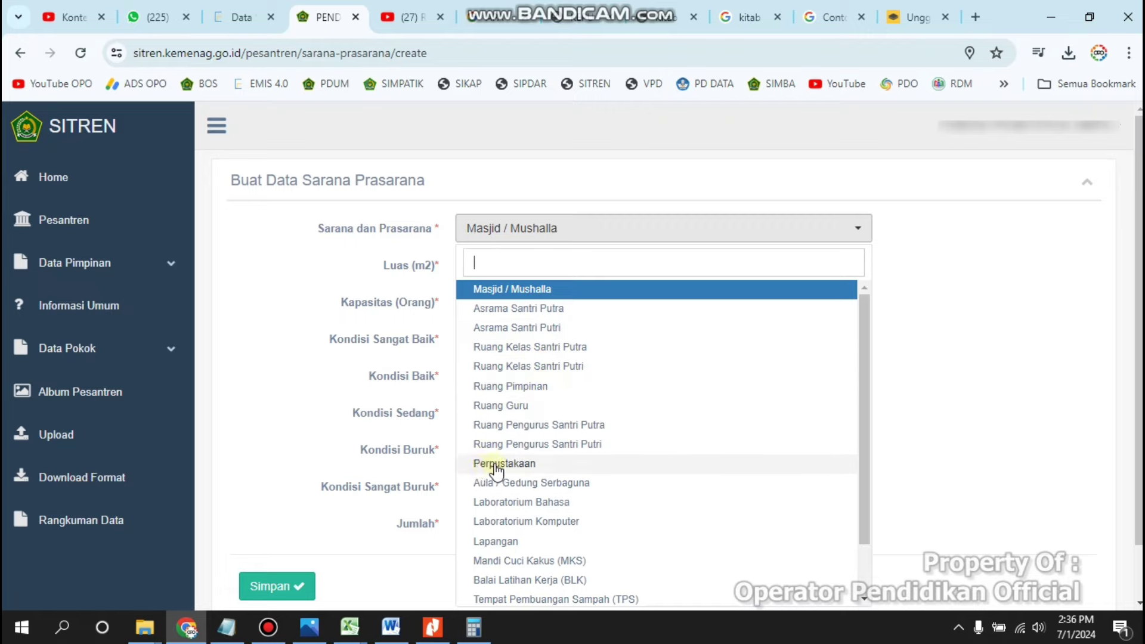
pyautogui.click(415, 251)
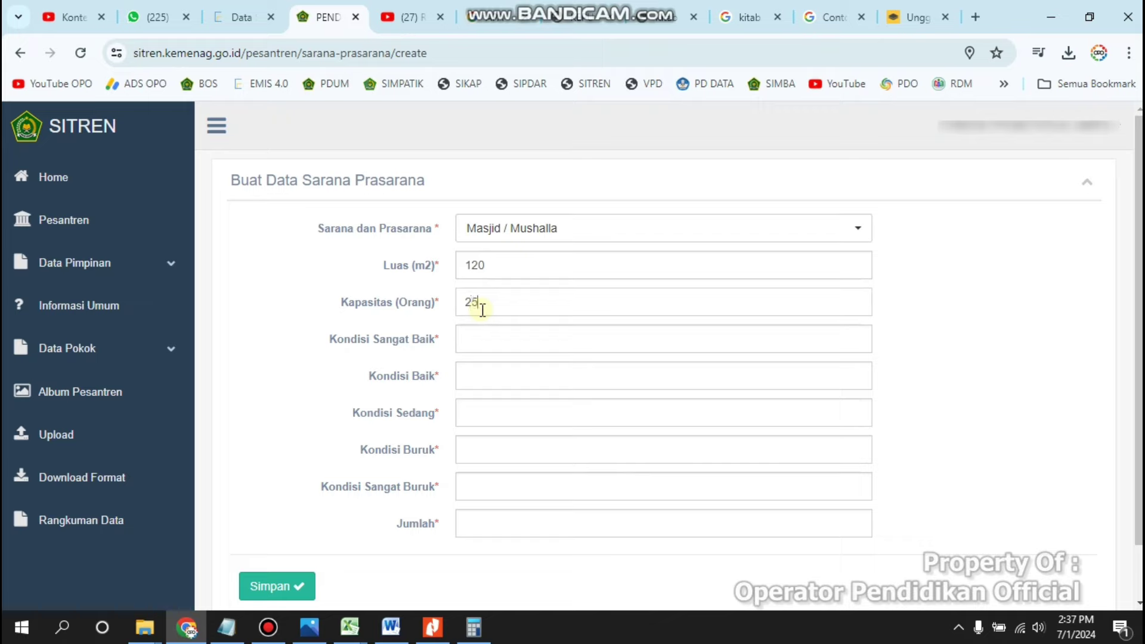
# Set condition counts Sangat Baik 0, Baik 1, Sedang 0, Buruk 0, Sangat Buruk 0, and save
pyautogui.click(479, 338)
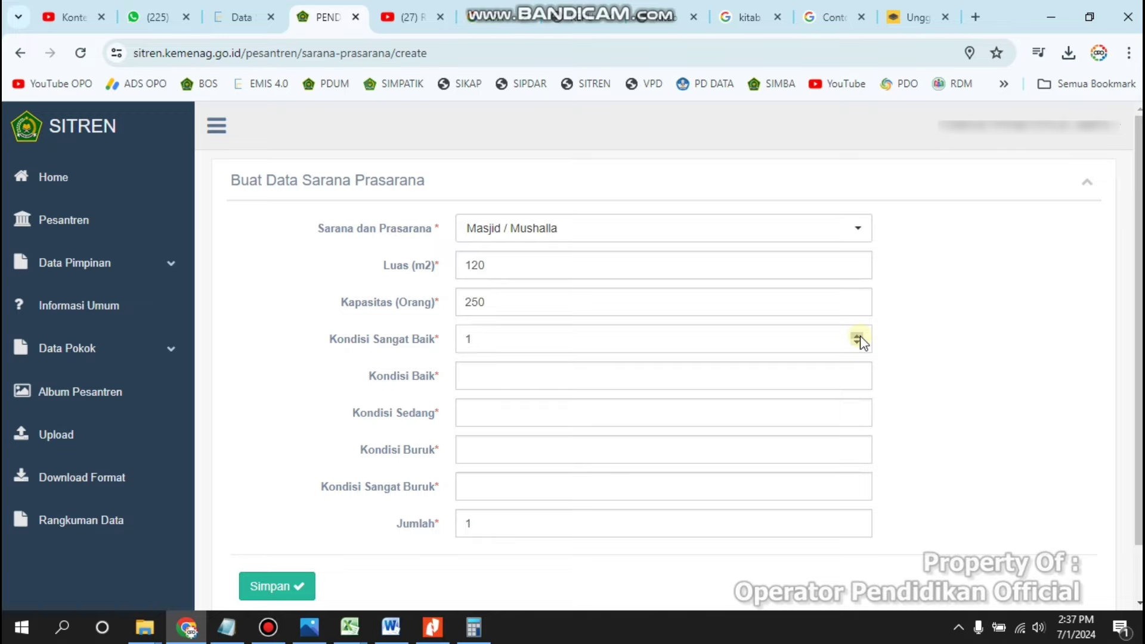
pyautogui.moveTo(541, 334); pyautogui.dragTo(417, 347)
pyautogui.write('0')
pyautogui.click(482, 377)
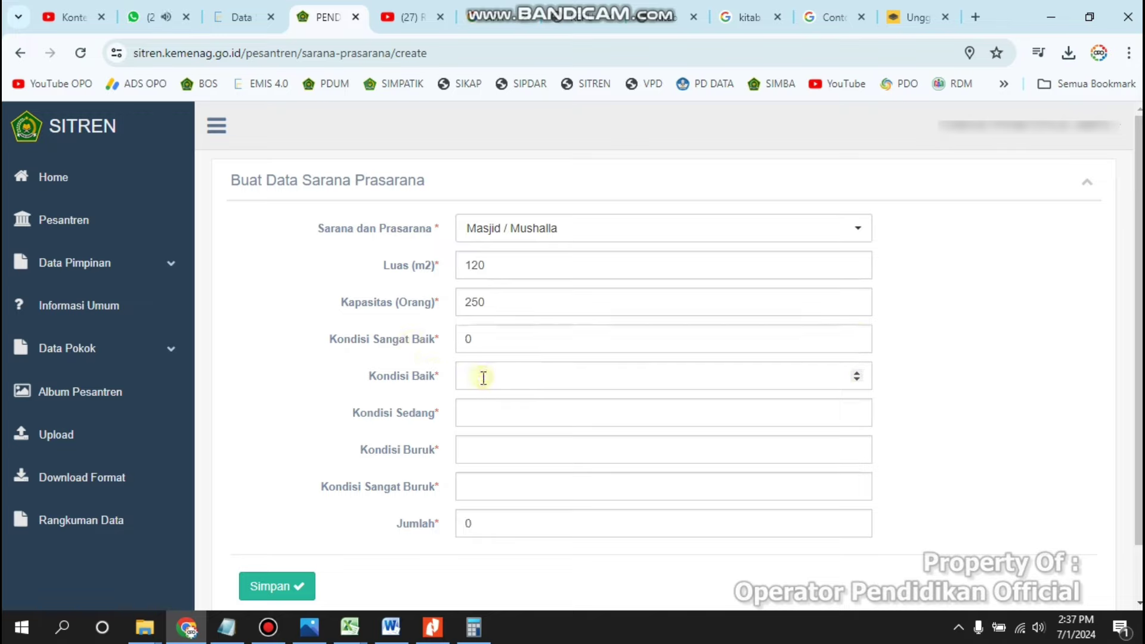
pyautogui.write('1')
pyautogui.click(486, 412)
pyautogui.write('0')
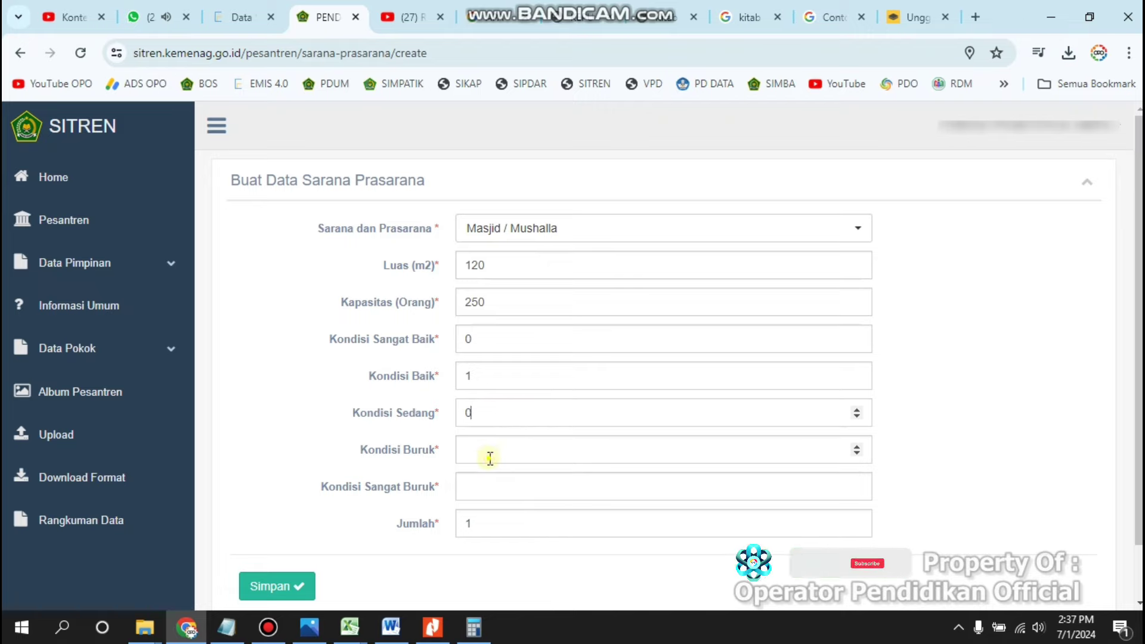
pyautogui.click(490, 458)
pyautogui.write('0')
pyautogui.click(479, 488)
pyautogui.write('0')
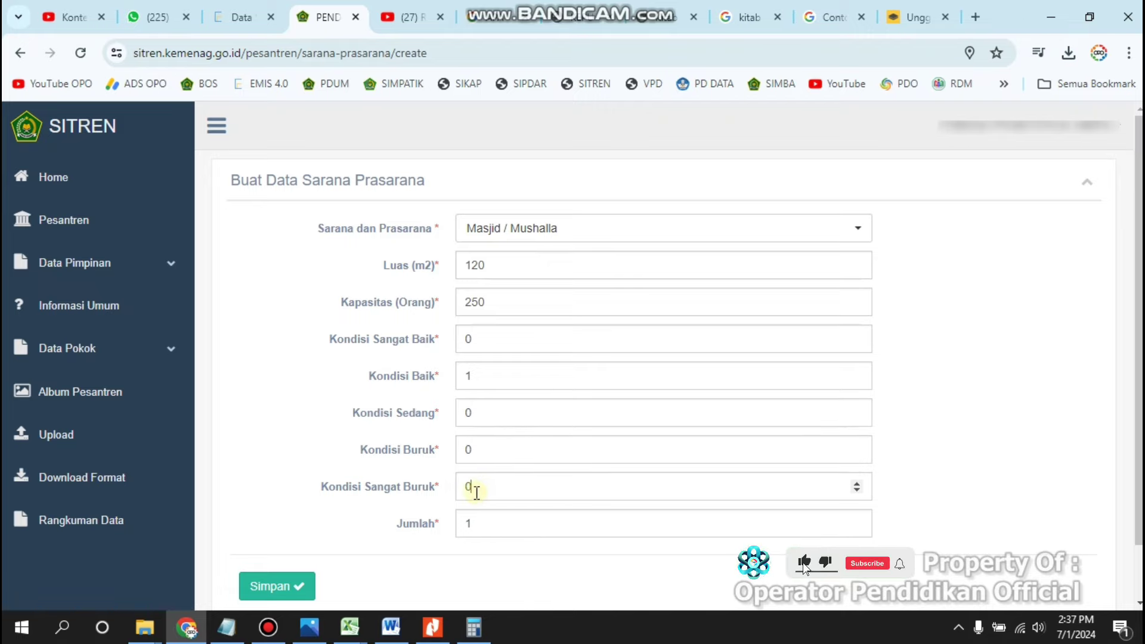
pyautogui.click(276, 587)
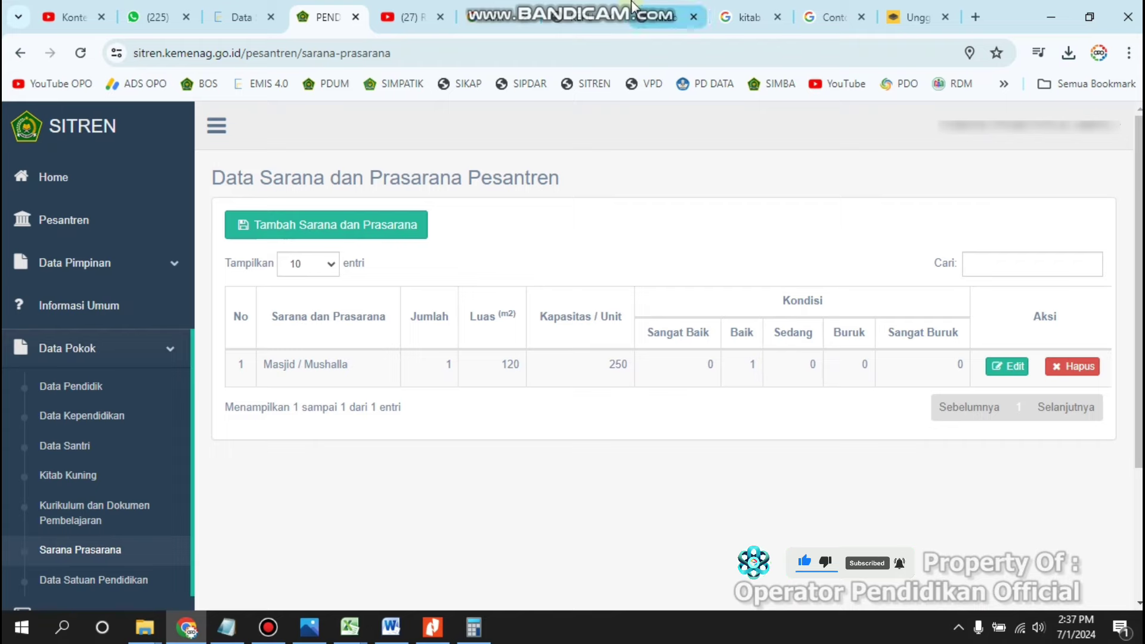
# Open Data Satuan Pendidikan under Data Pokok to view the empty education unit list
pyautogui.moveTo(632, 4)
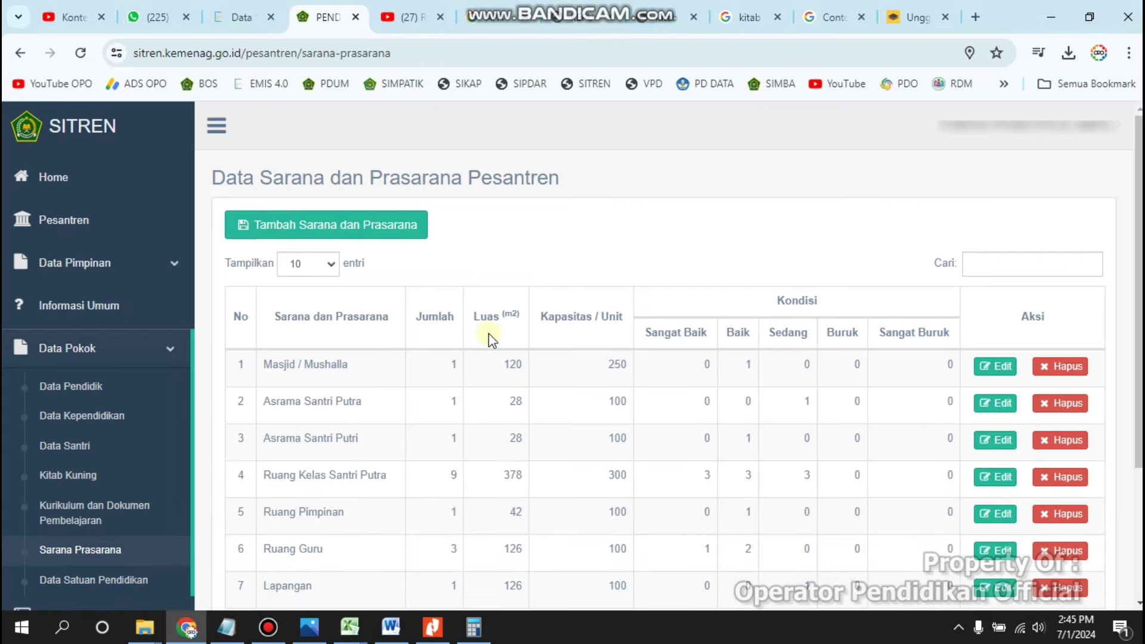
pyautogui.click(92, 584)
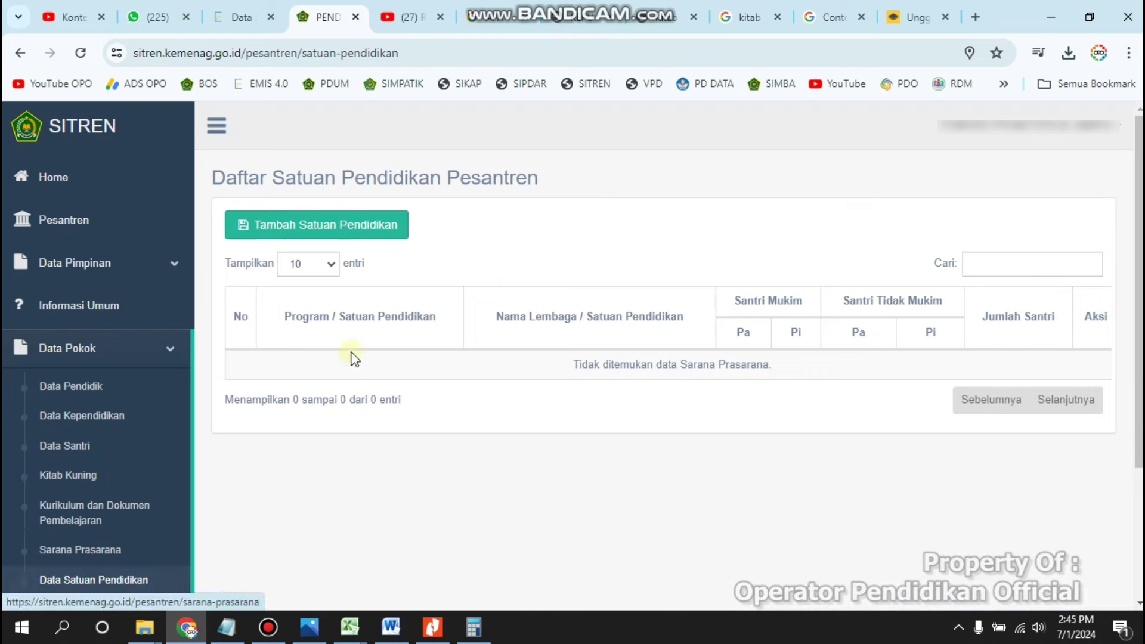
# Start a new education unit of program RA named 'RA AL-HIK'
pyautogui.click(366, 230)
pyautogui.click(523, 234)
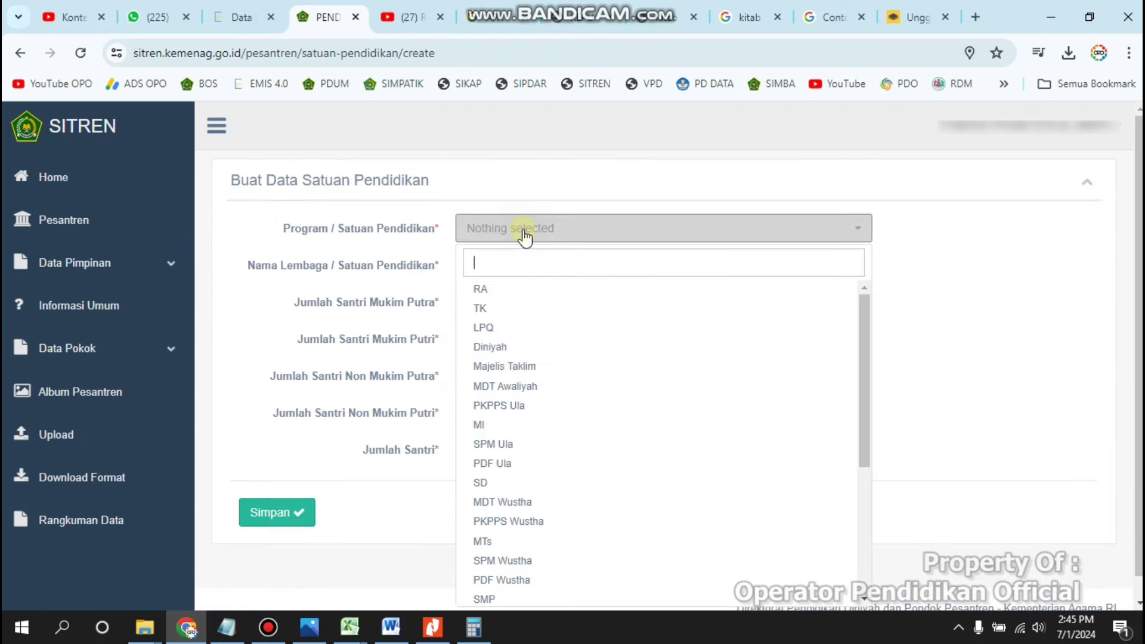
pyautogui.click(507, 290)
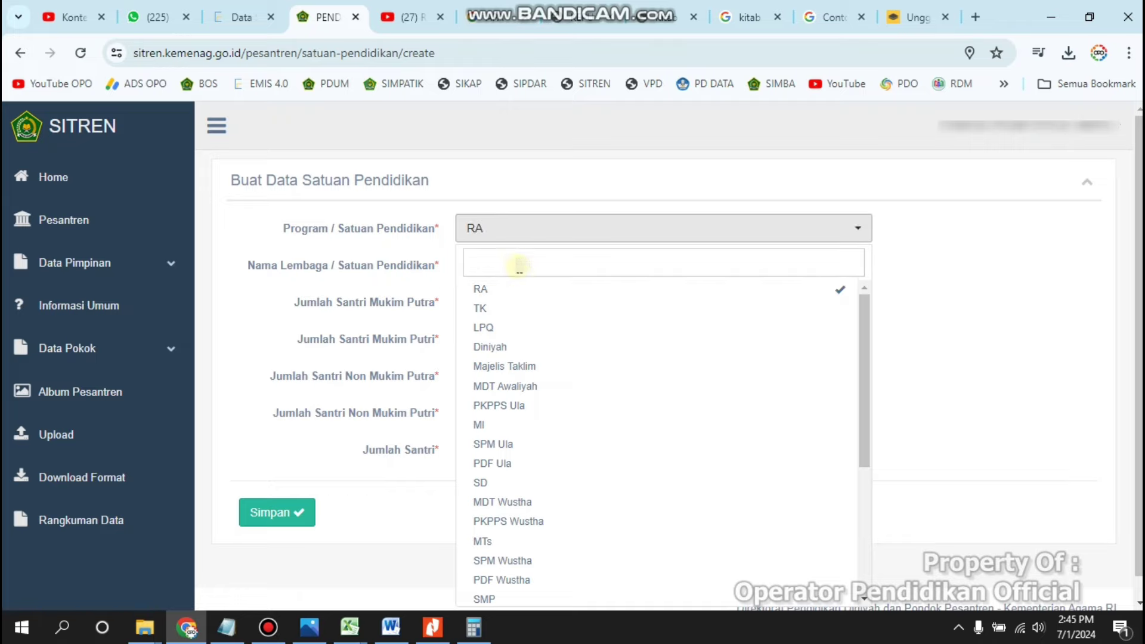
pyautogui.click(455, 241)
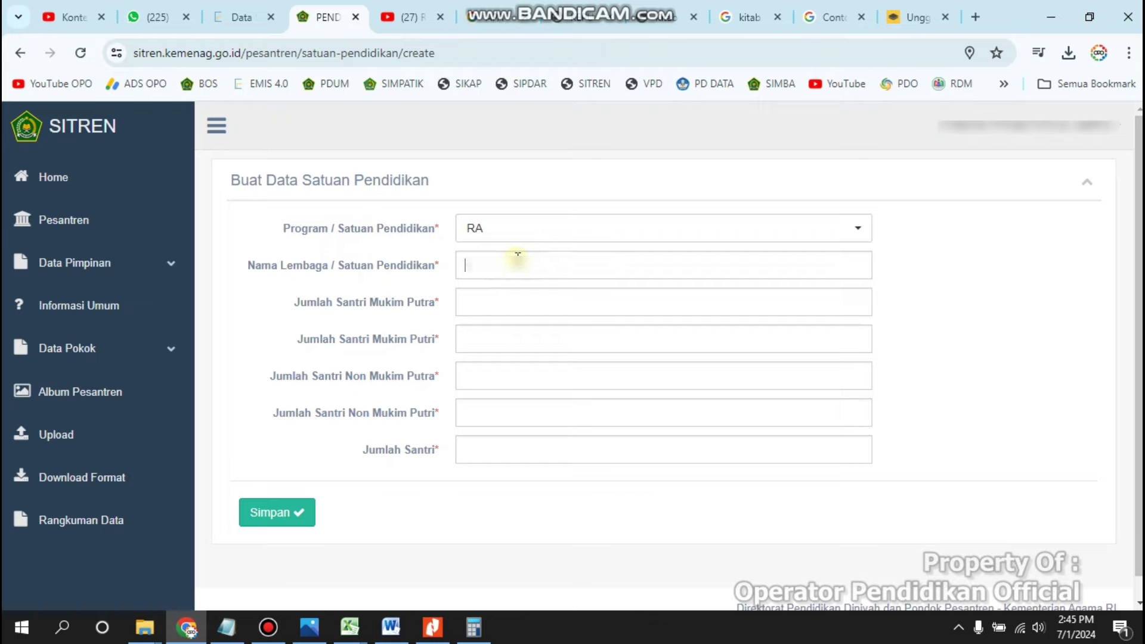
pyautogui.write('RA AL-')
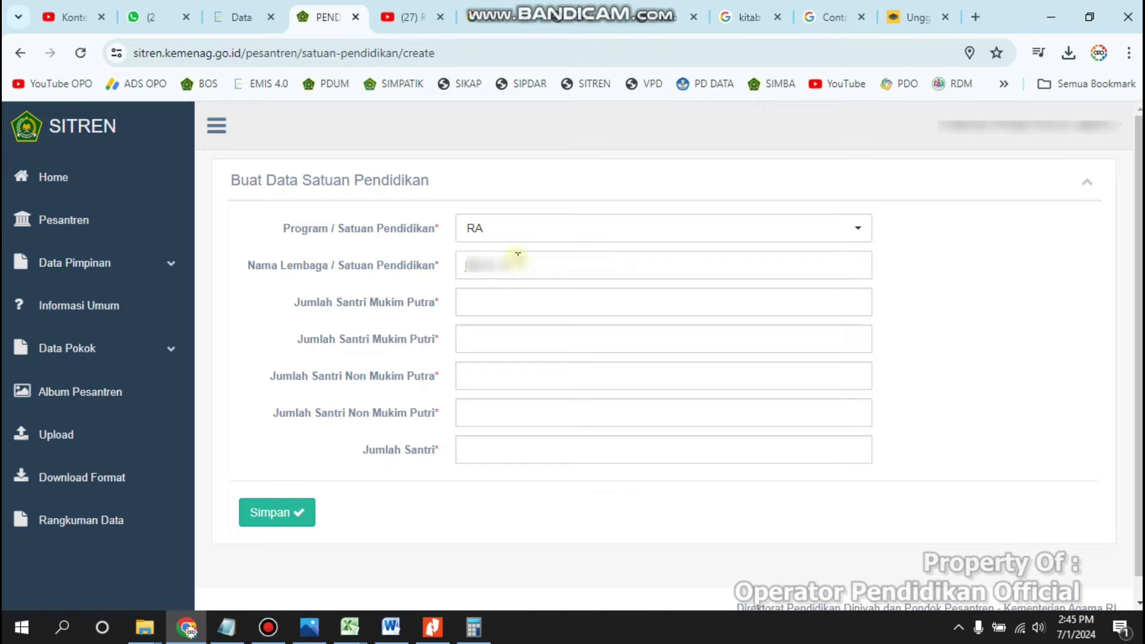
pyautogui.write('HIK')
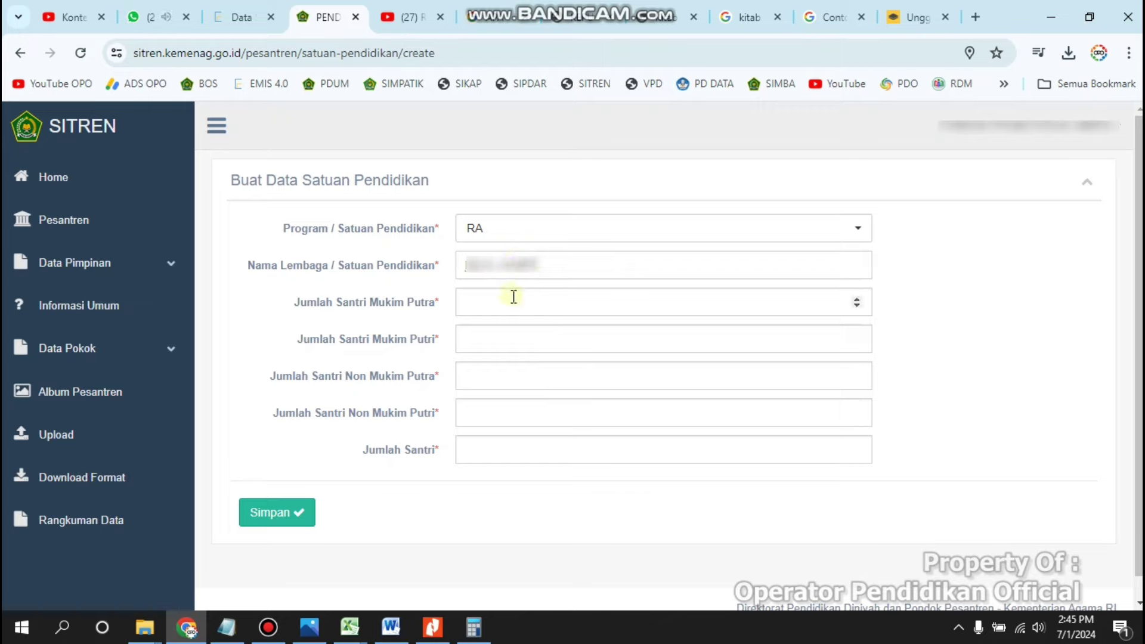
# Enter resident student counts of 5 boys and 5 girls
pyautogui.click(513, 297)
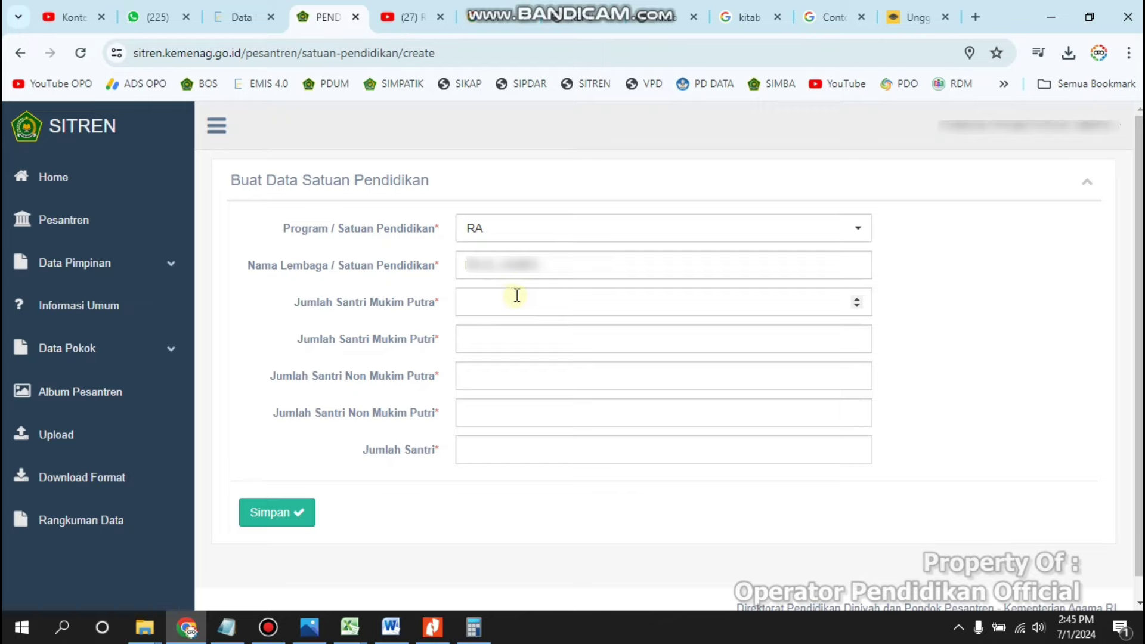
pyautogui.write('10')
pyautogui.click(495, 333)
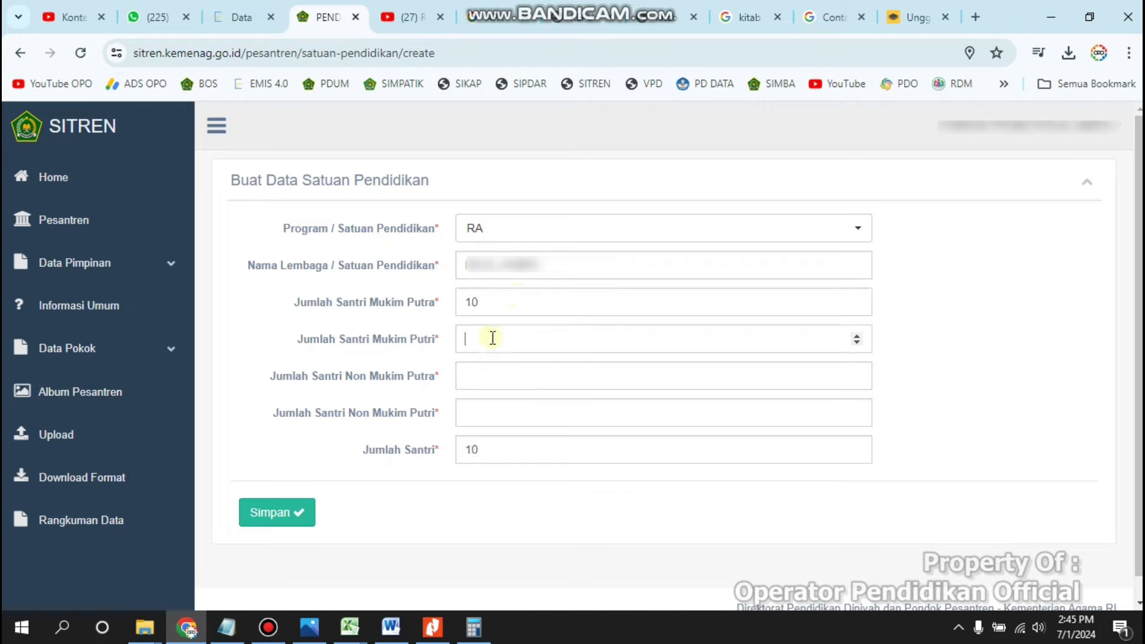
pyautogui.doubleClick(475, 301)
pyautogui.write('55')
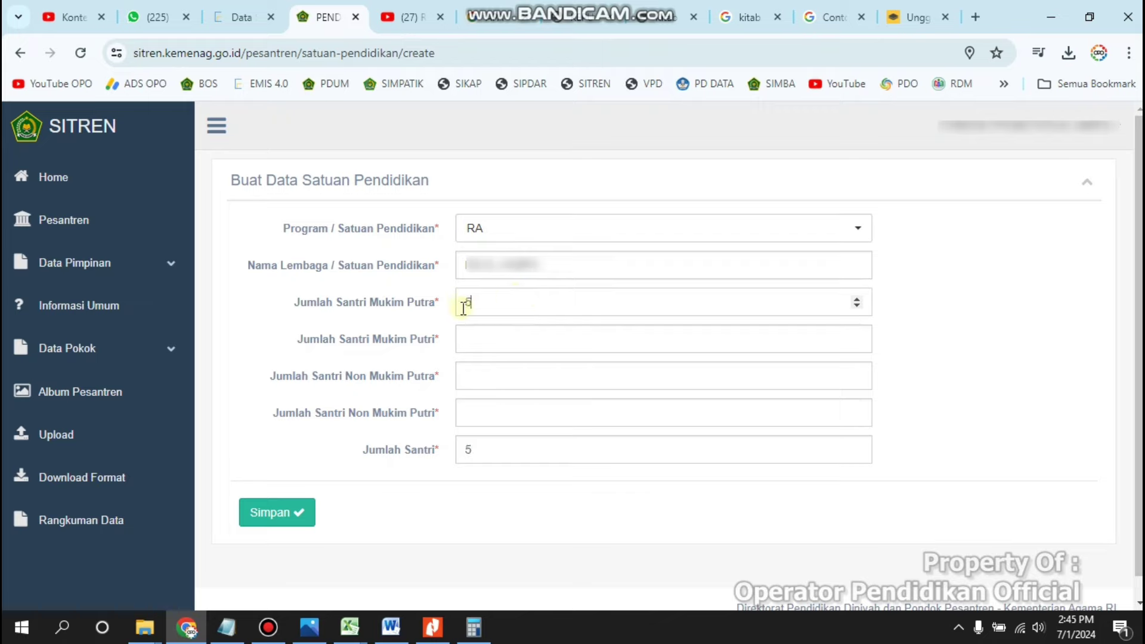
pyautogui.click(466, 341)
pyautogui.write('5')
pyautogui.doubleClick(472, 302)
pyautogui.write('5')
# Enter non-resident counts of 15 boys and 10 girls, and save the RA unit
pyautogui.click(470, 371)
pyautogui.write('25')
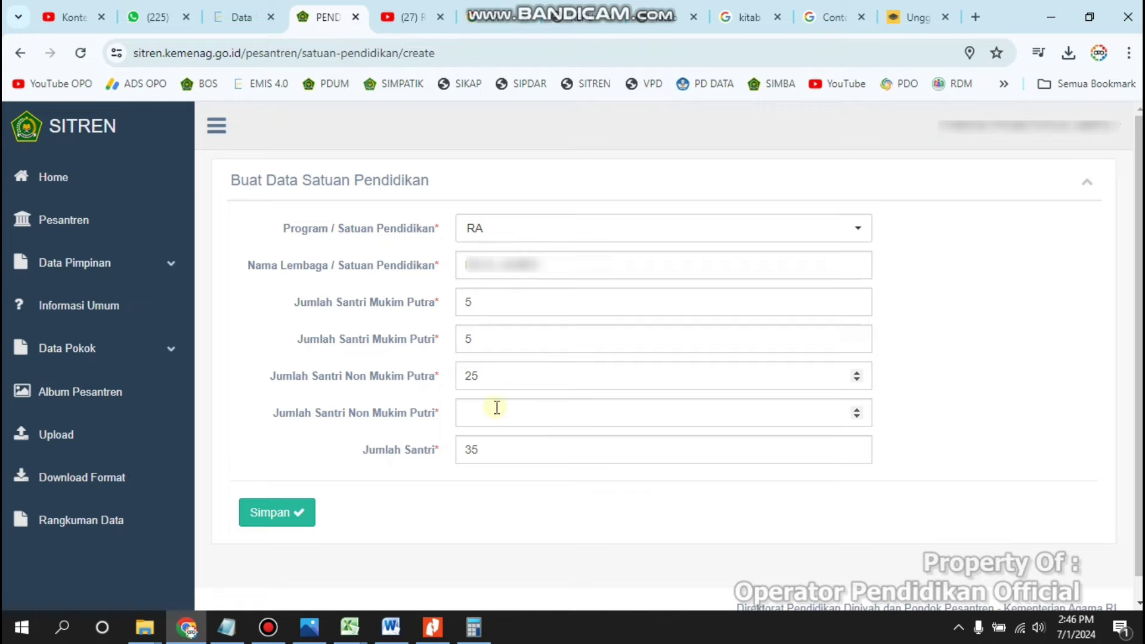
pyautogui.moveTo(494, 379); pyautogui.dragTo(469, 378)
pyautogui.write('3')
pyautogui.write('15')
pyautogui.click(498, 412)
pyautogui.write('10')
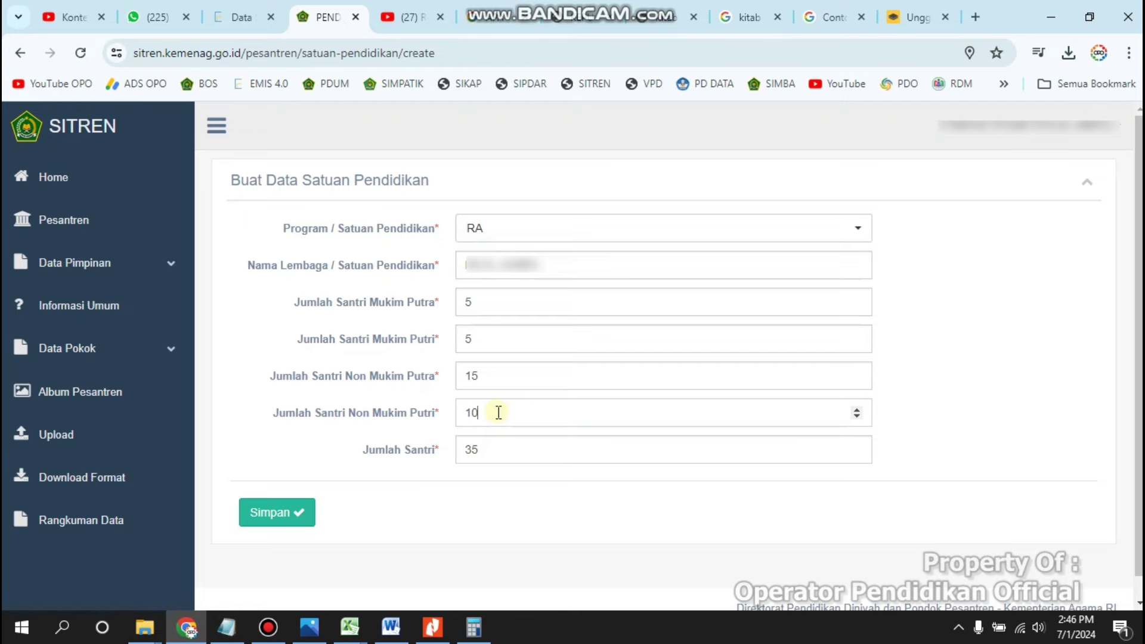
pyautogui.click(290, 524)
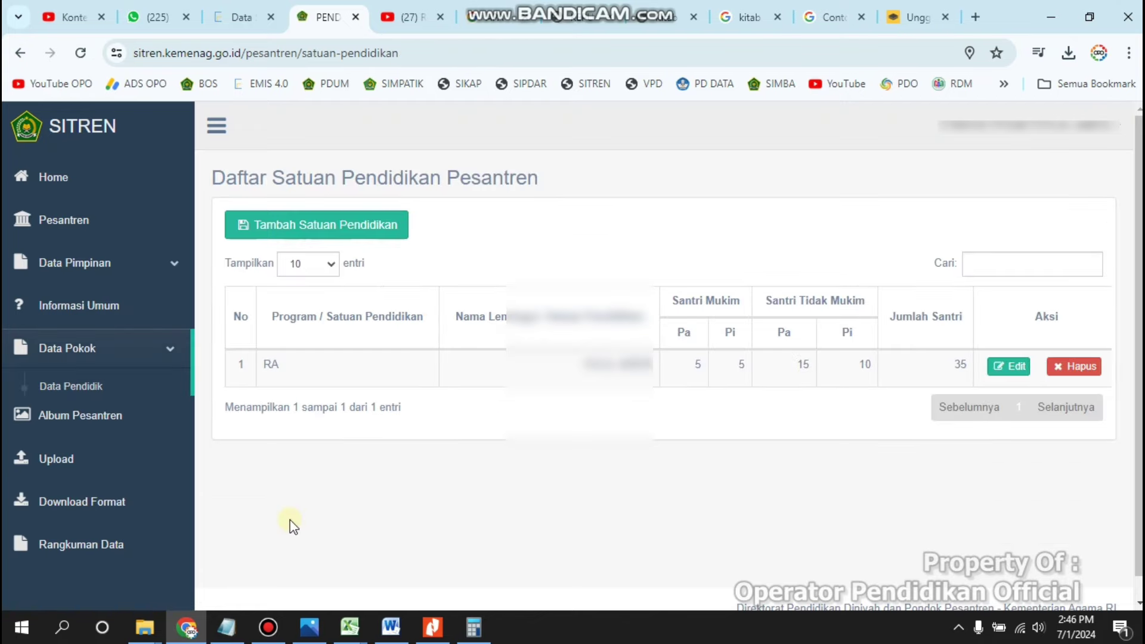
# Start a new Diniyah education unit named 'MDT Al-Hida'
pyautogui.click(365, 232)
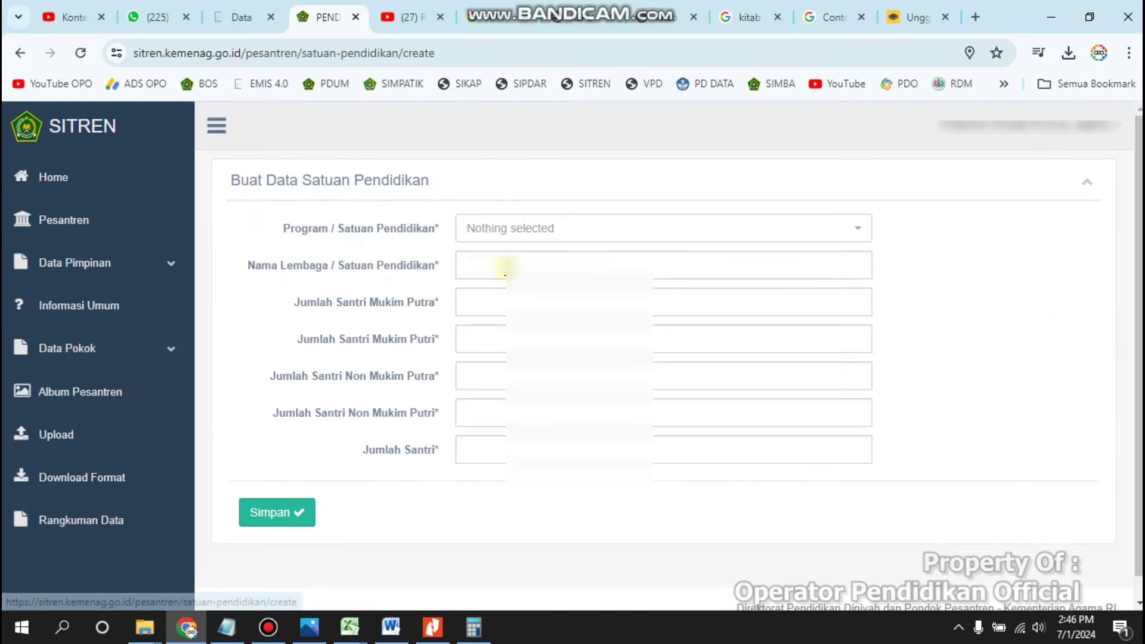
pyautogui.click(531, 233)
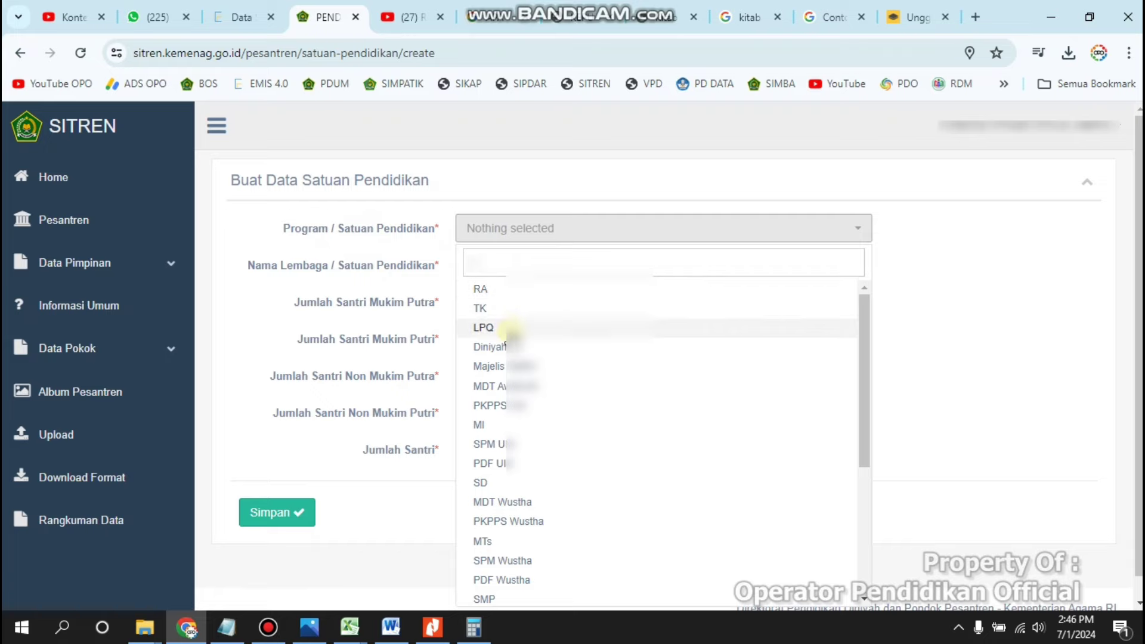
pyautogui.click(509, 347)
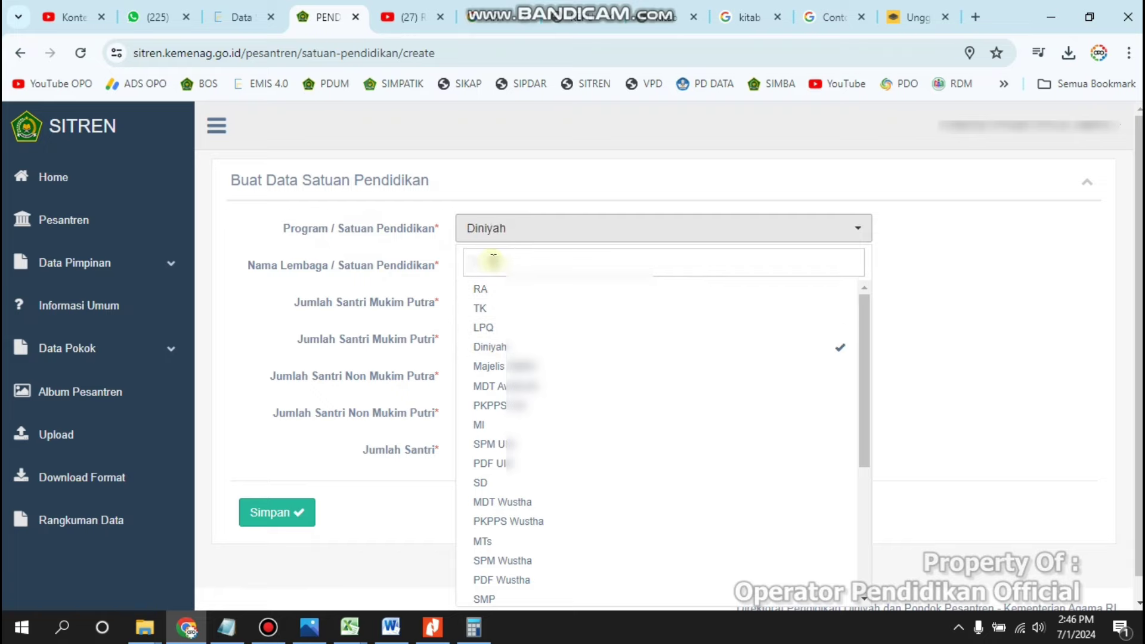
pyautogui.click(387, 263)
pyautogui.click(506, 267)
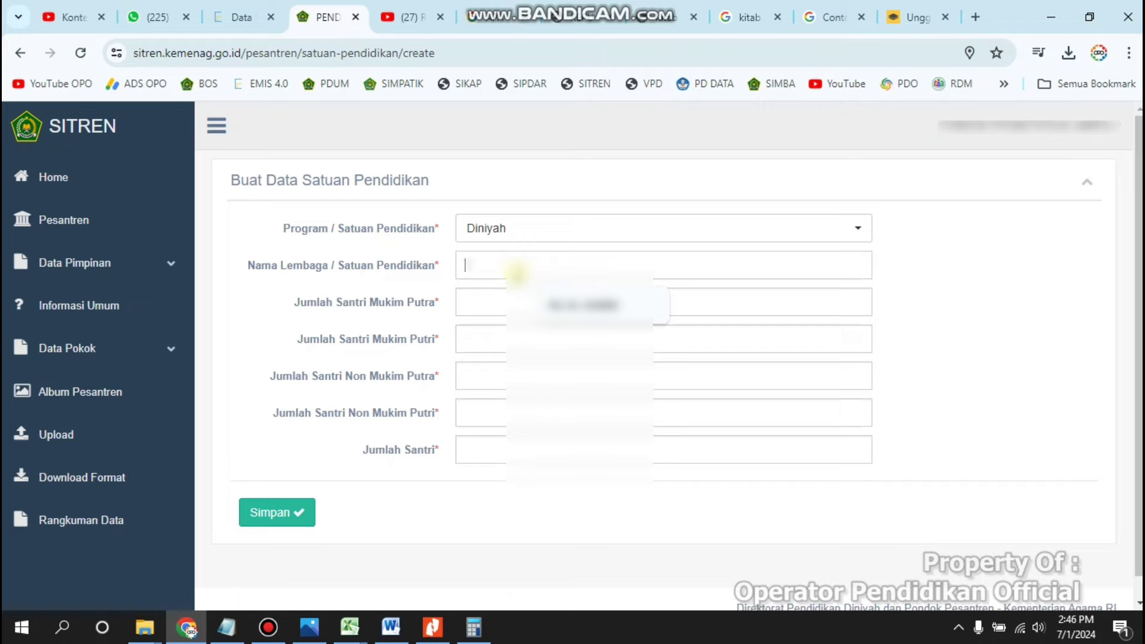
pyautogui.write('MDT Al')
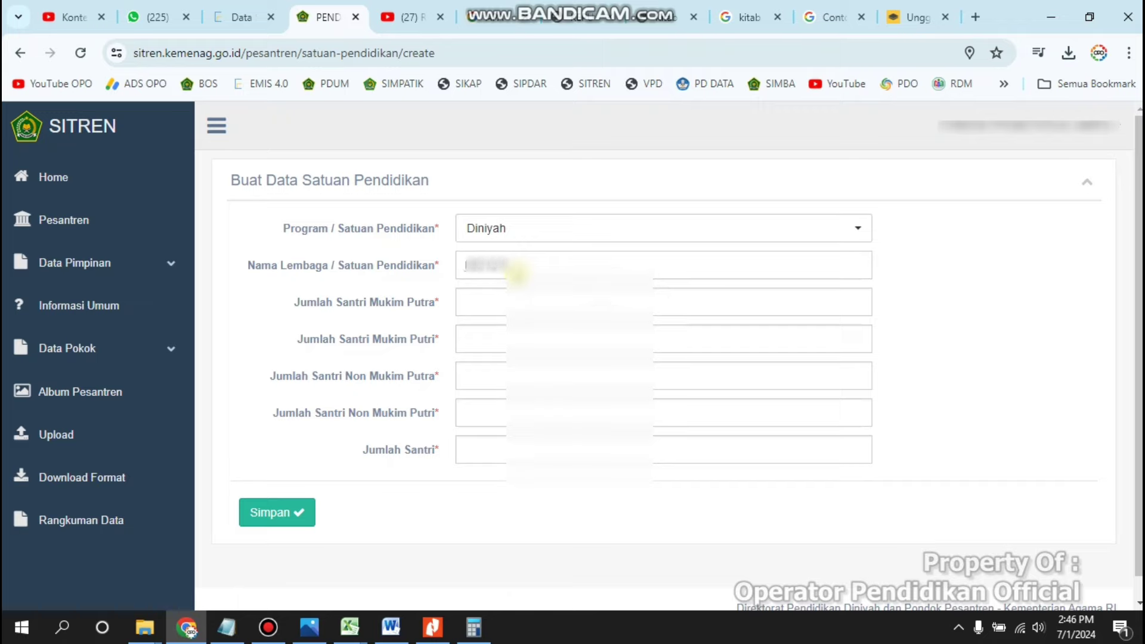
pyautogui.write('-Hida')
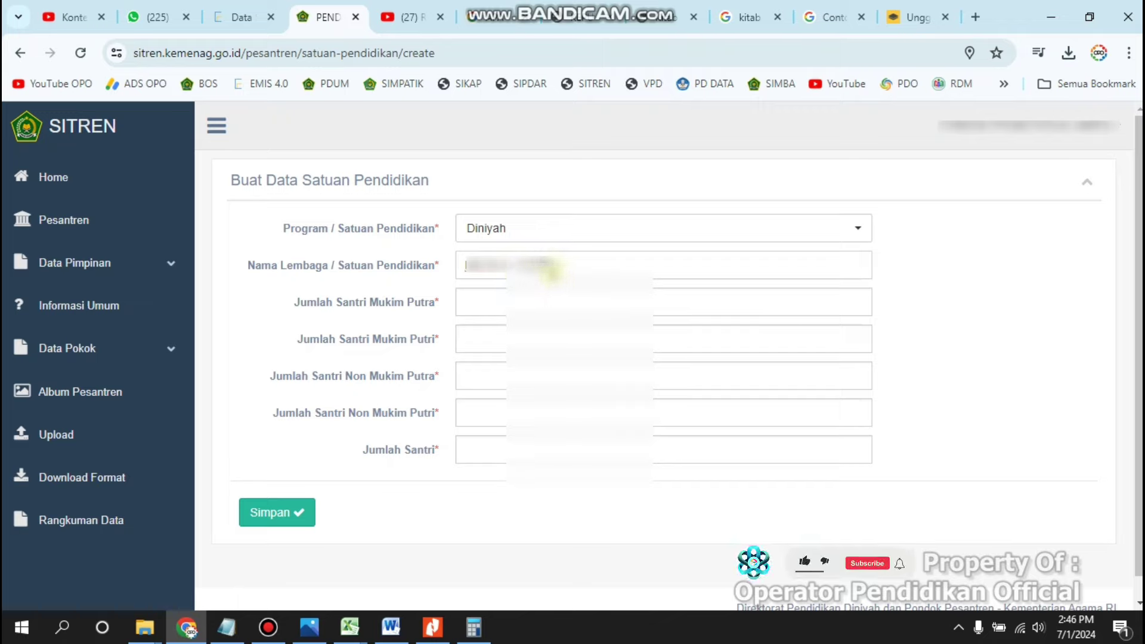
pyautogui.moveTo(548, 268); pyautogui.dragTo(455, 269)
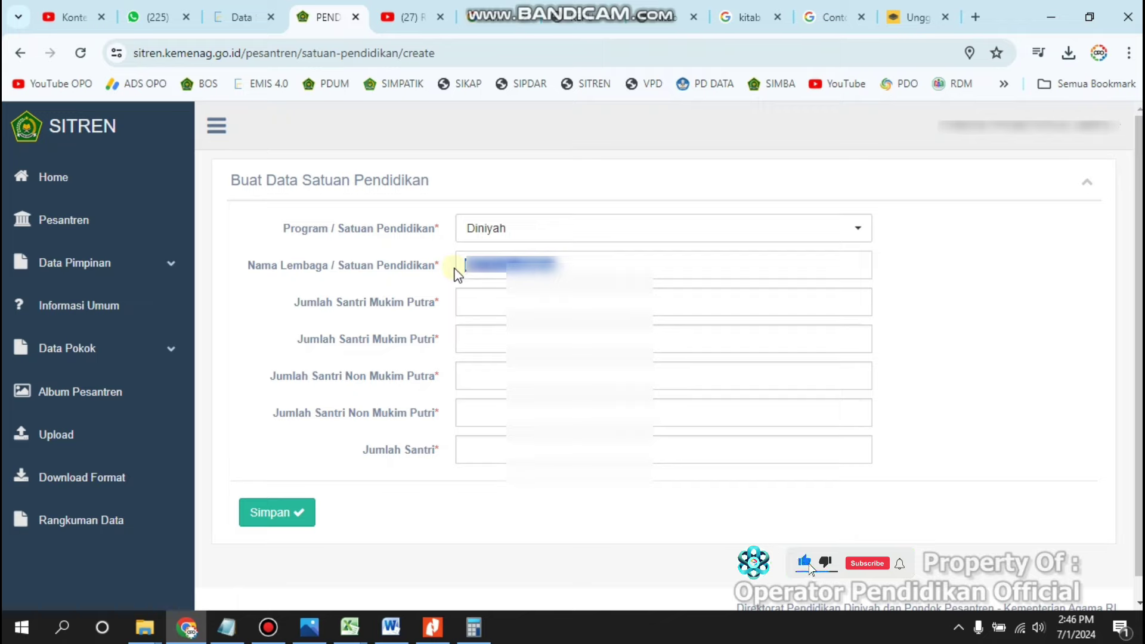
# Set the resident student counts to 15 boys and 10 girls
pyautogui.click(465, 307)
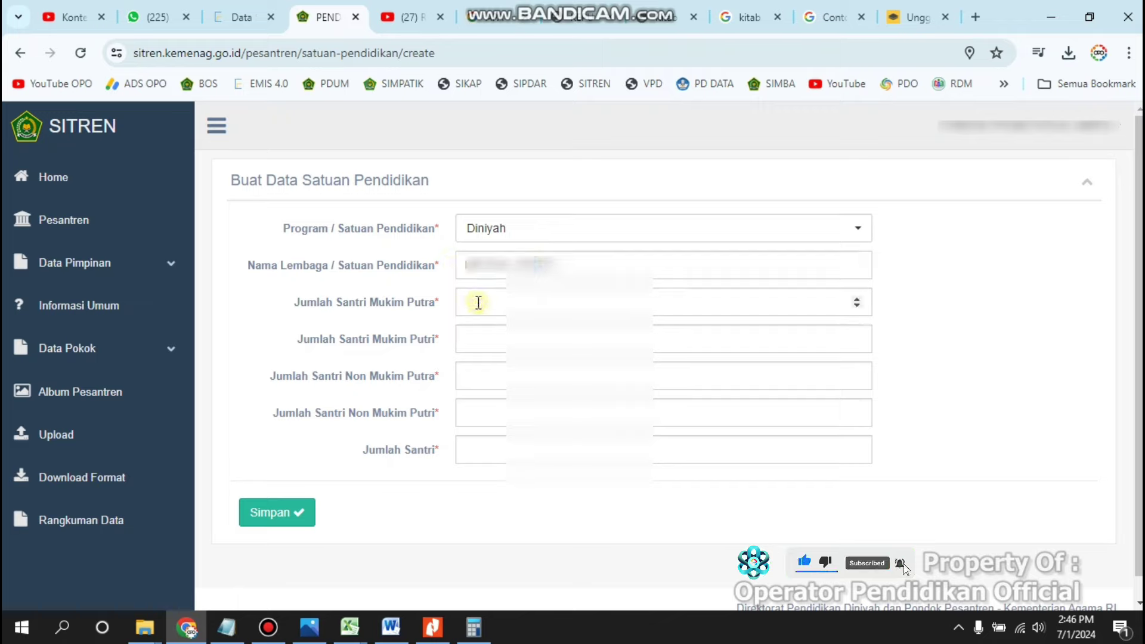
pyautogui.write('0')
pyautogui.click(477, 338)
pyautogui.write('0')
pyautogui.click(476, 367)
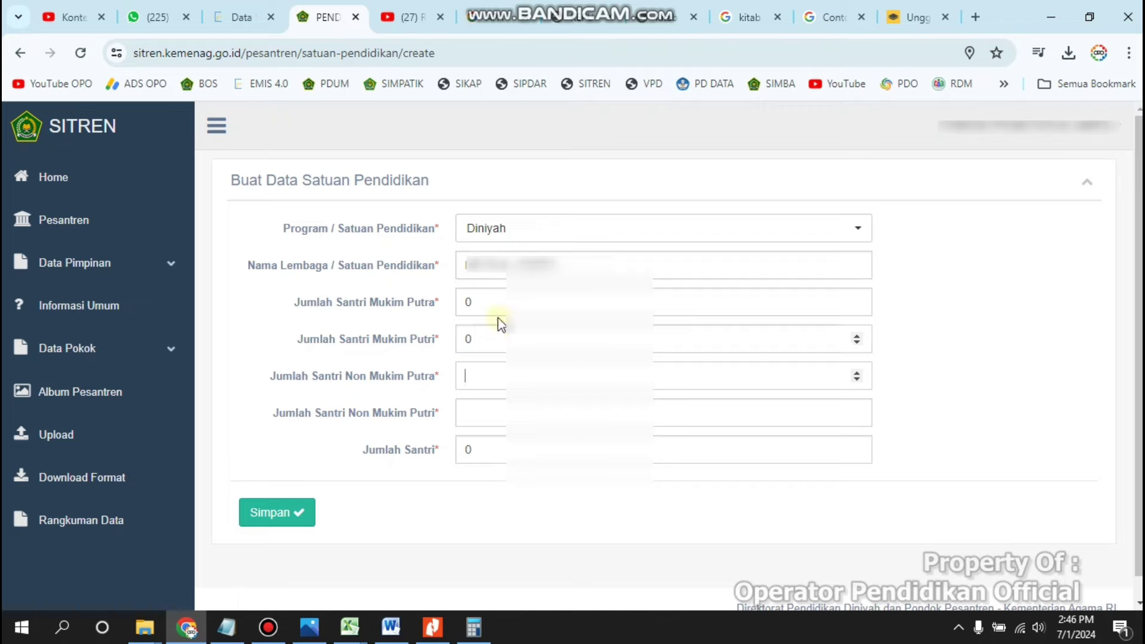
pyautogui.moveTo(501, 304); pyautogui.dragTo(460, 303)
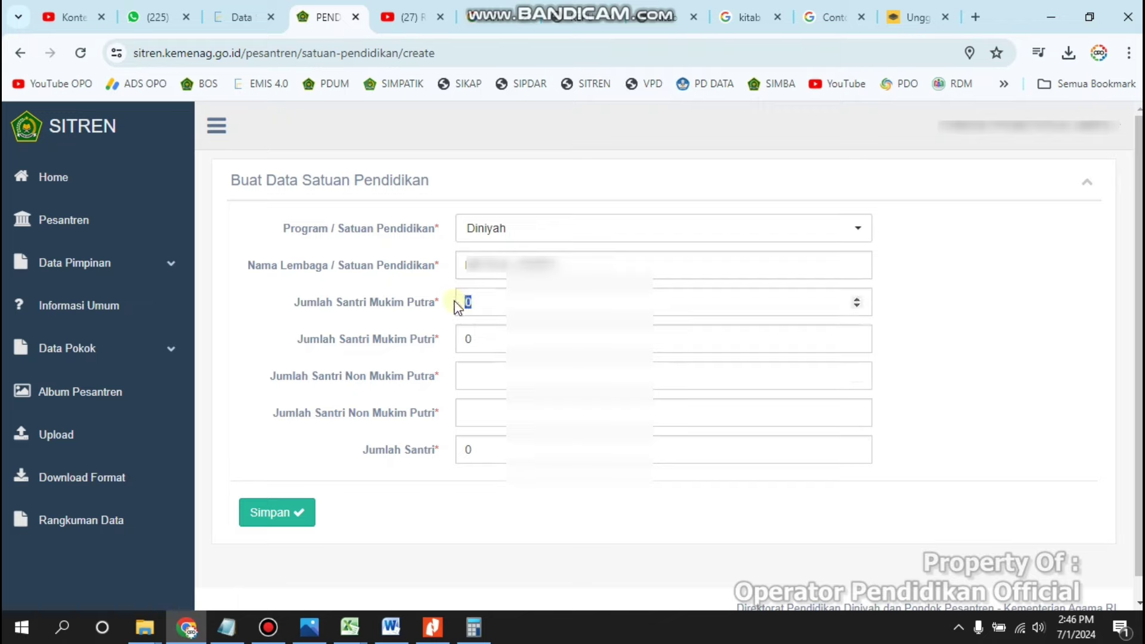
pyautogui.write('15')
pyautogui.doubleClick(462, 338)
pyautogui.write('1')
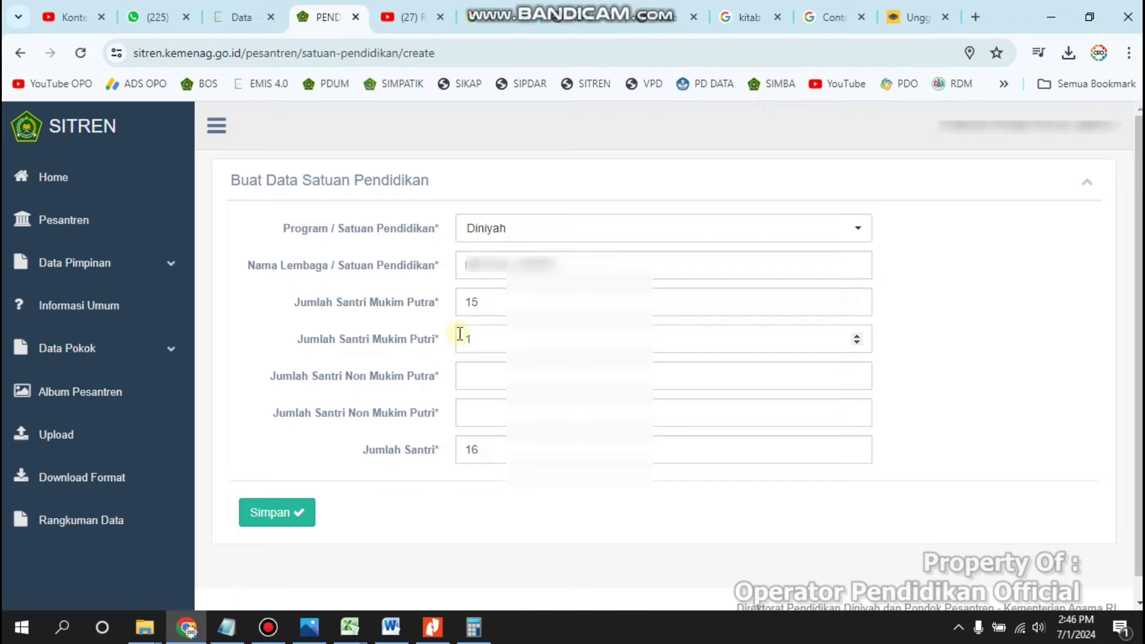
pyautogui.click(460, 334)
pyautogui.write('0')
pyautogui.click(473, 376)
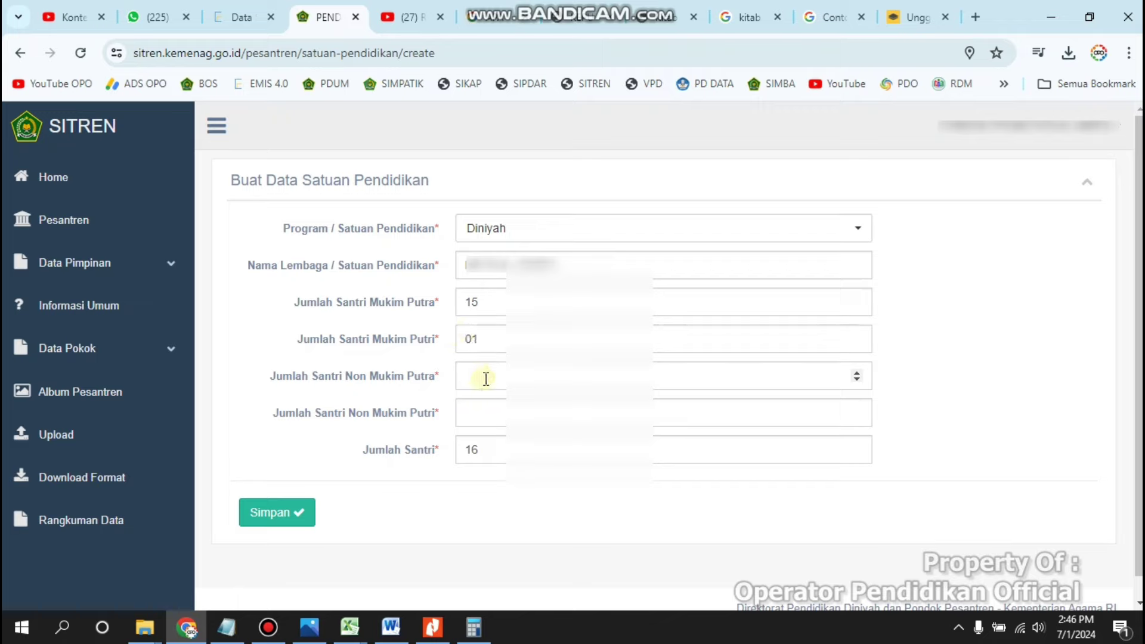
pyautogui.moveTo(489, 336); pyautogui.dragTo(447, 339)
pyautogui.write('1')
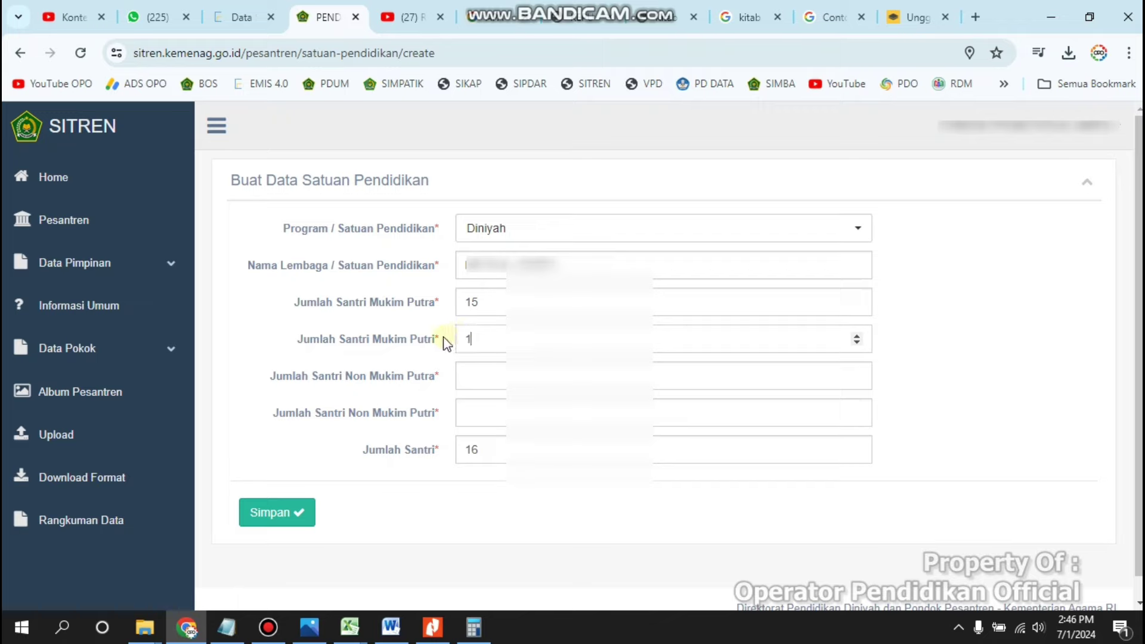
pyautogui.write('00')
pyautogui.press('BackSpace')
# Set both non-resident counts to 0 and save the Diniyah unit
pyautogui.click(478, 378)
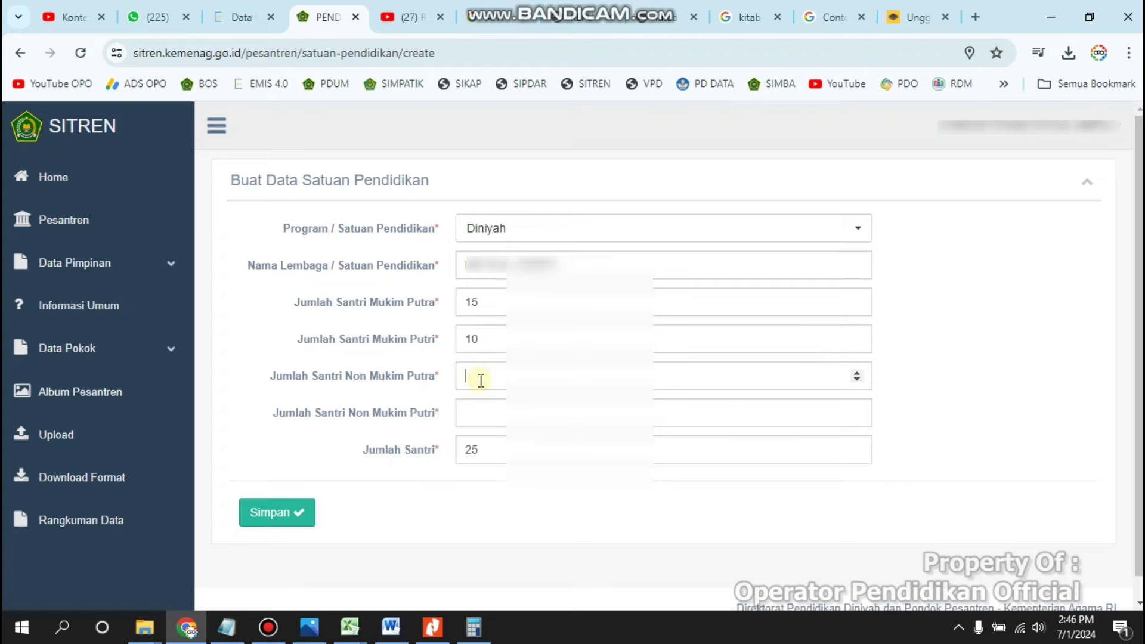
pyautogui.write('0')
pyautogui.click(475, 412)
pyautogui.write('0')
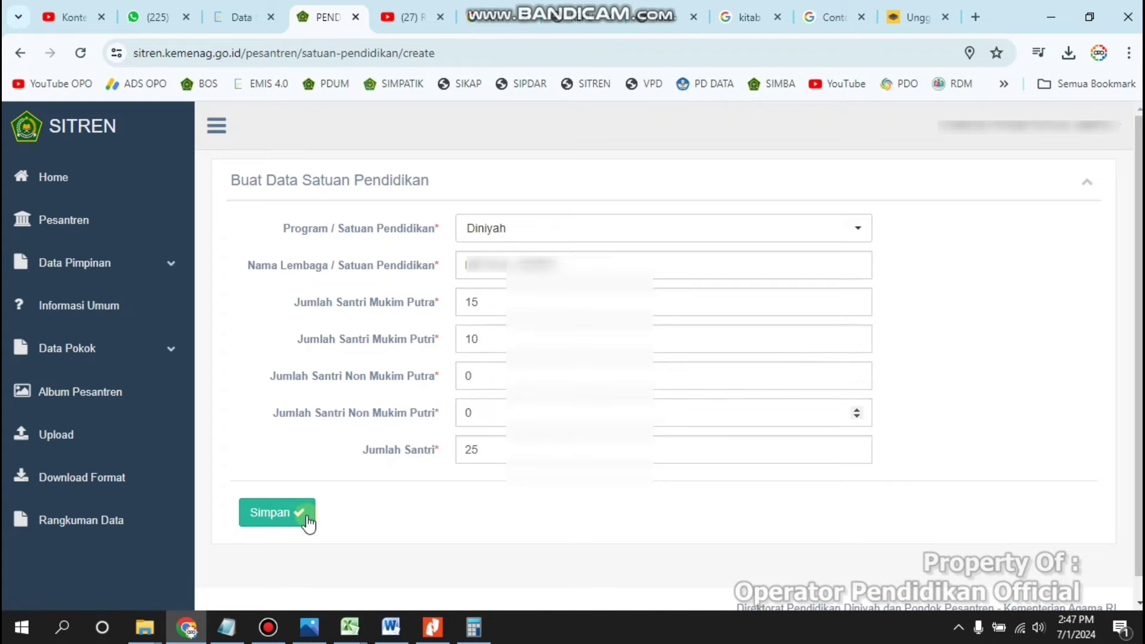
pyautogui.click(302, 520)
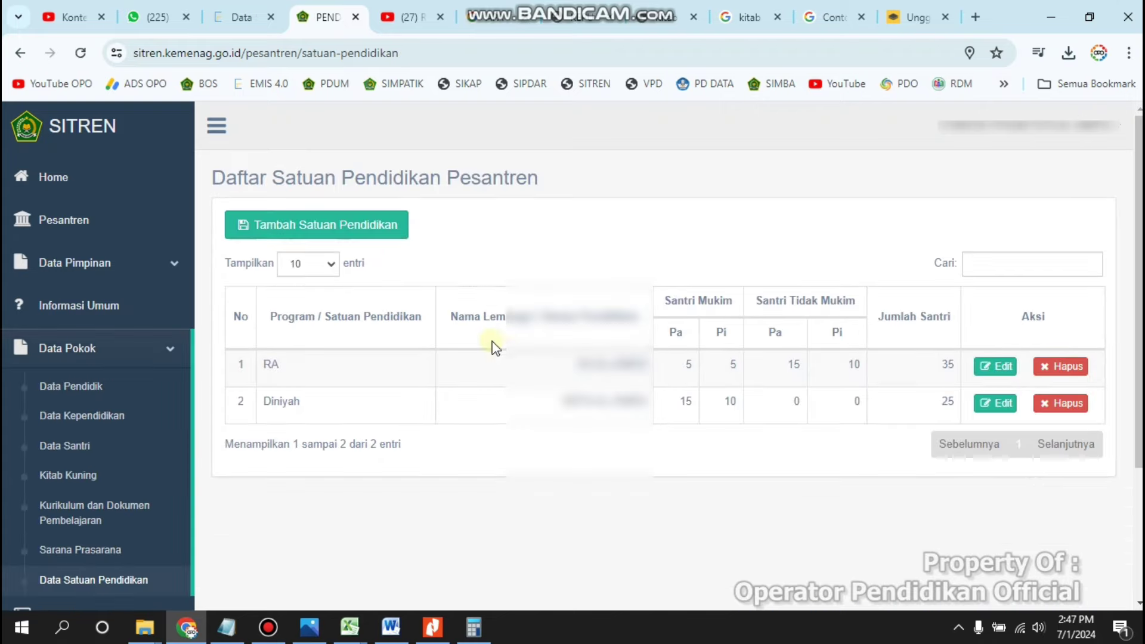
# Start another Diniyah education unit and paste in the institution name
pyautogui.click(383, 229)
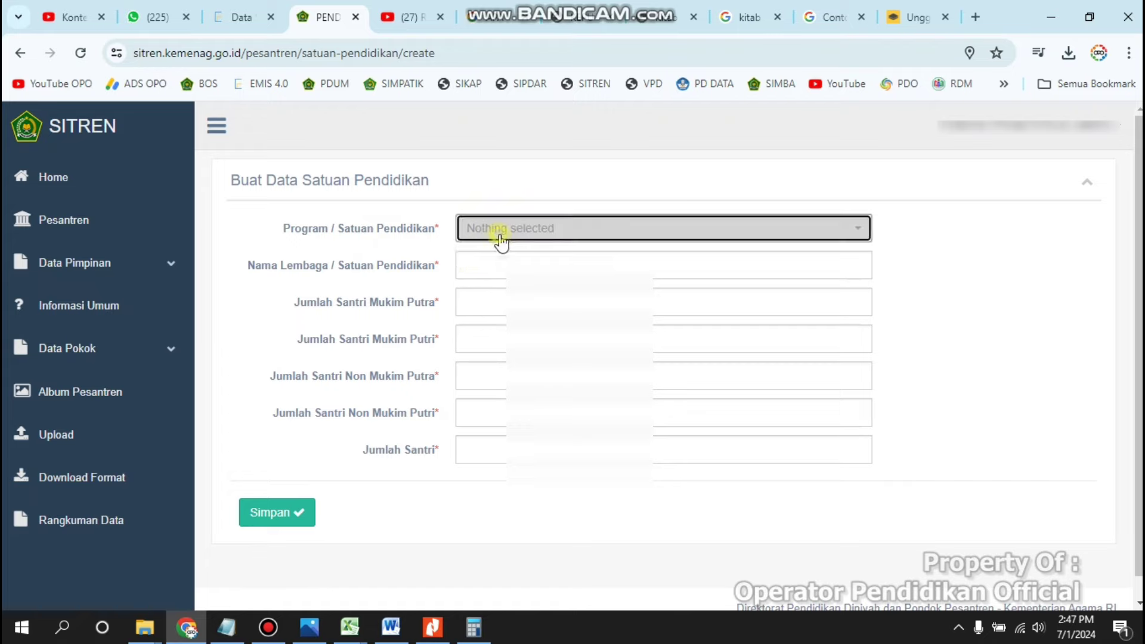
pyautogui.click(501, 234)
pyautogui.click(497, 347)
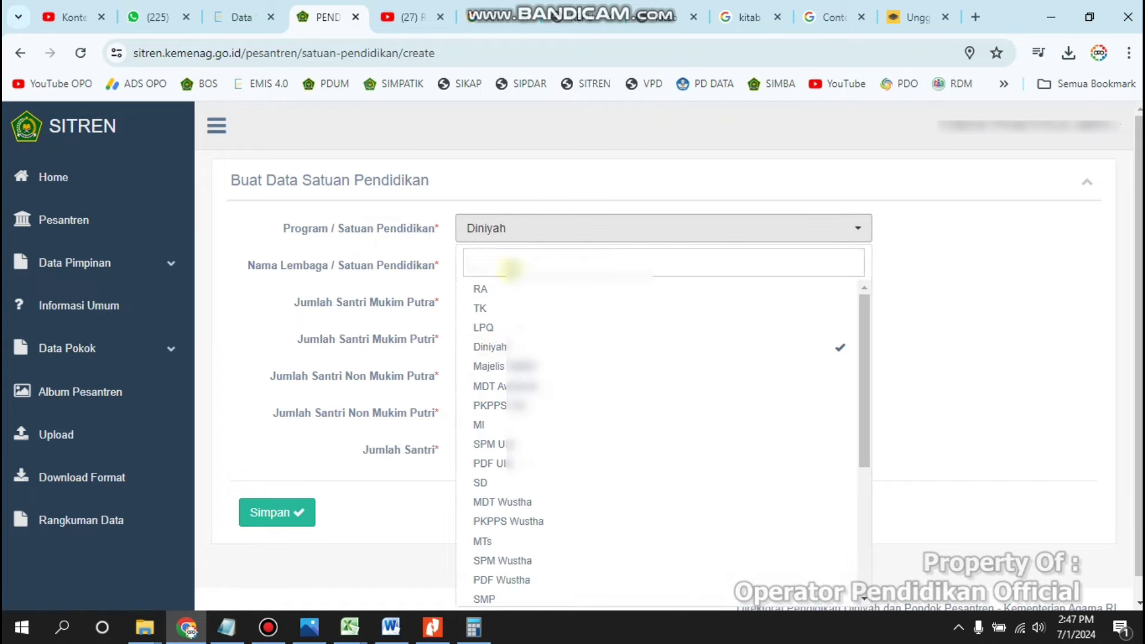
pyautogui.hotkey('ctrl', 'v')
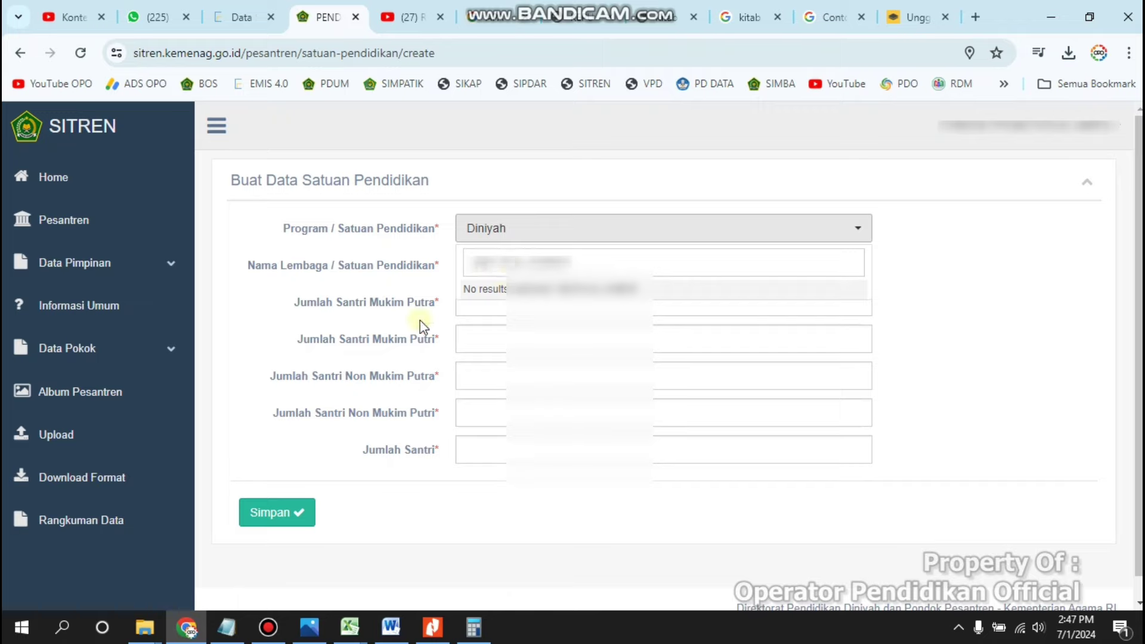
pyautogui.click(388, 279)
pyautogui.click(504, 263)
pyautogui.hotkey('ctrl', 'v')
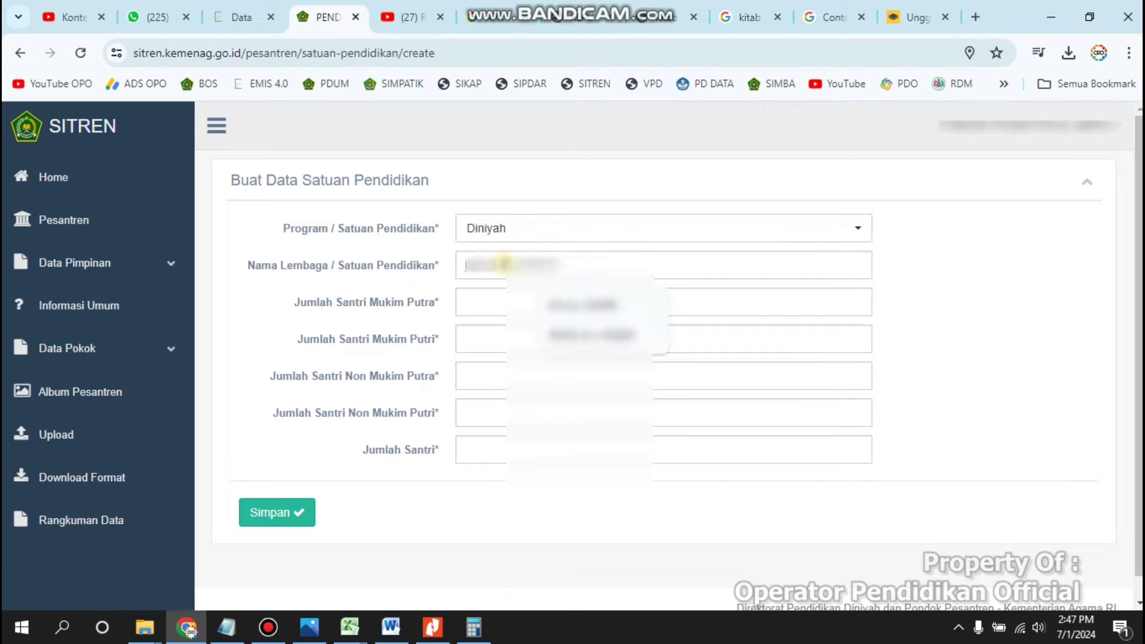
# Enter student counts 11, 11, 0, 0 and save the second Diniyah unit
pyautogui.click(504, 296)
pyautogui.write('1')
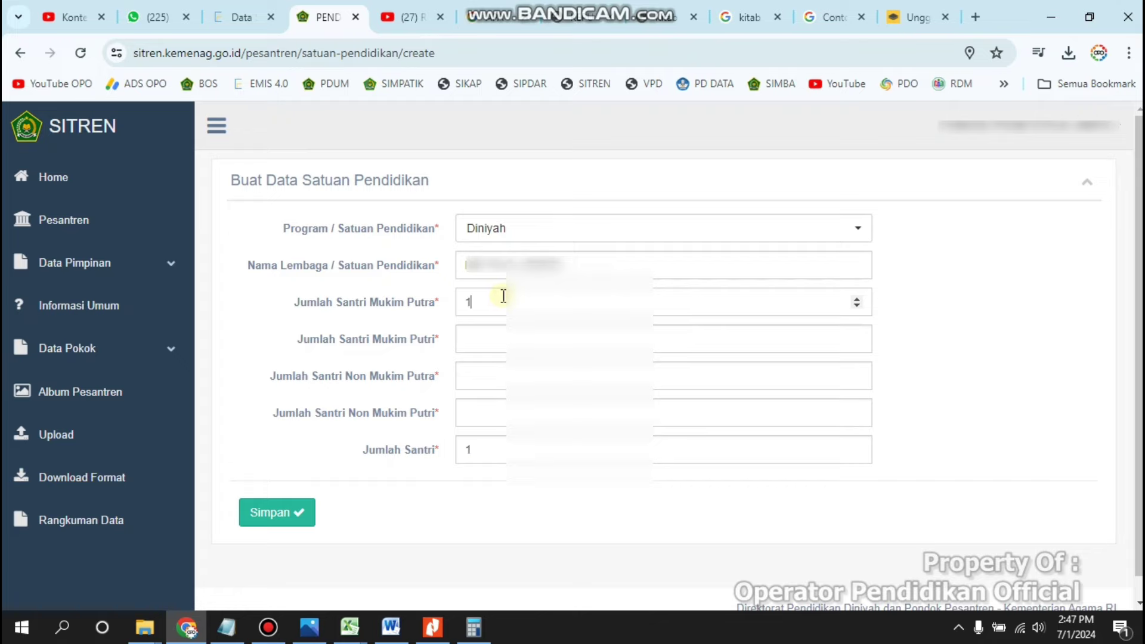
pyautogui.write('1')
pyautogui.click(525, 329)
pyautogui.write('11')
pyautogui.click(504, 375)
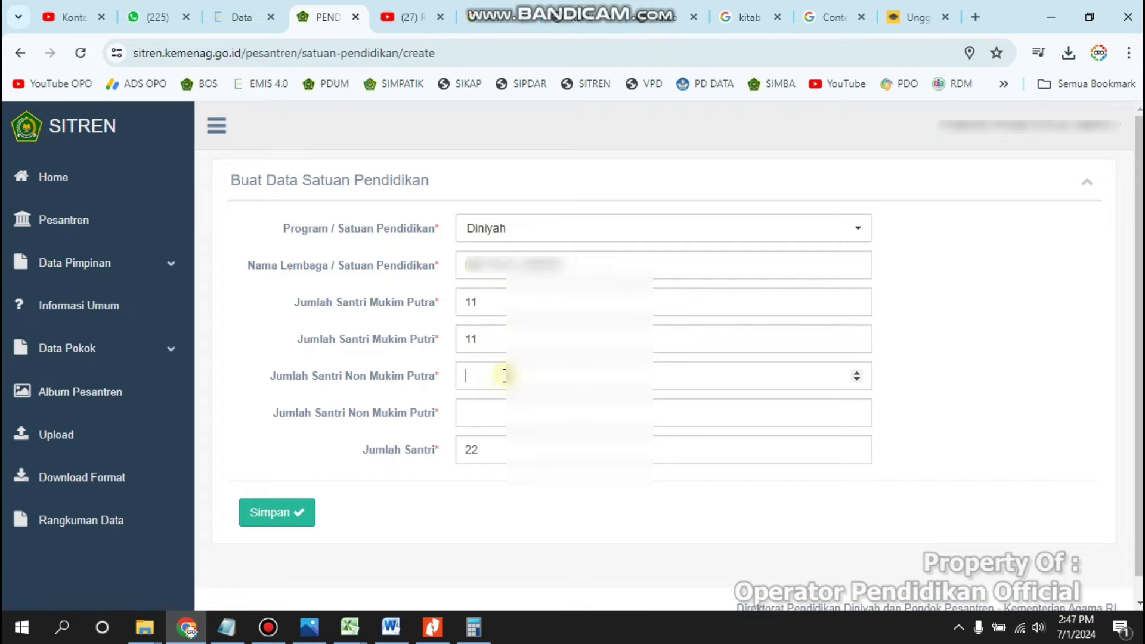
pyautogui.write('0')
pyautogui.click(503, 416)
pyautogui.write('0')
pyautogui.click(298, 512)
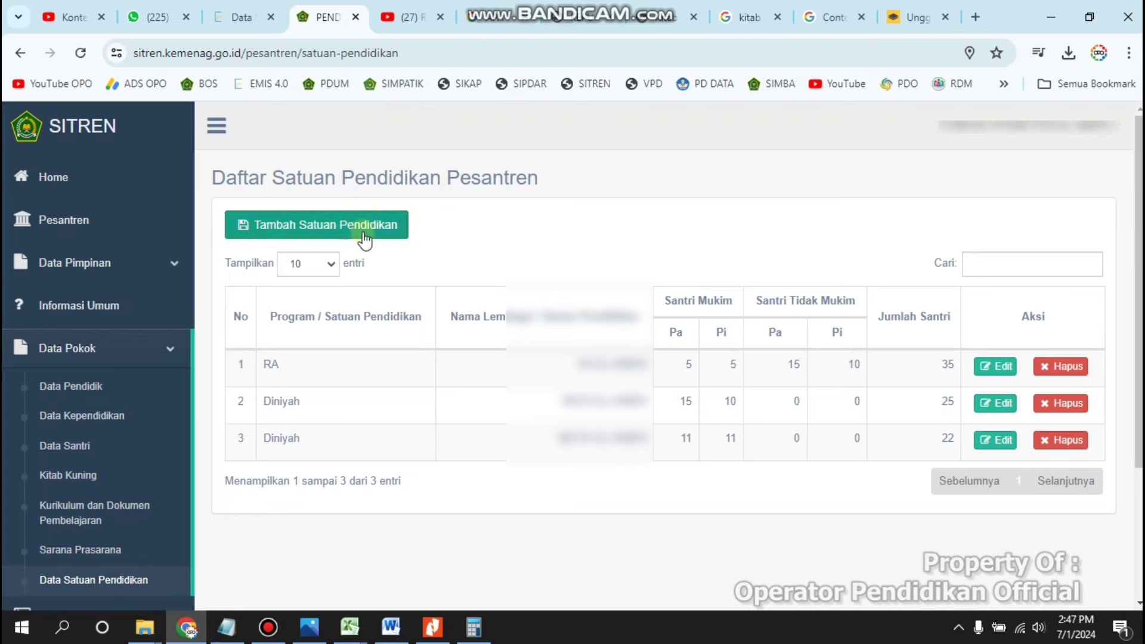
# Start an MTs education unit, paste the institution name, and set 20 resident boys
pyautogui.click(364, 239)
pyautogui.click(516, 242)
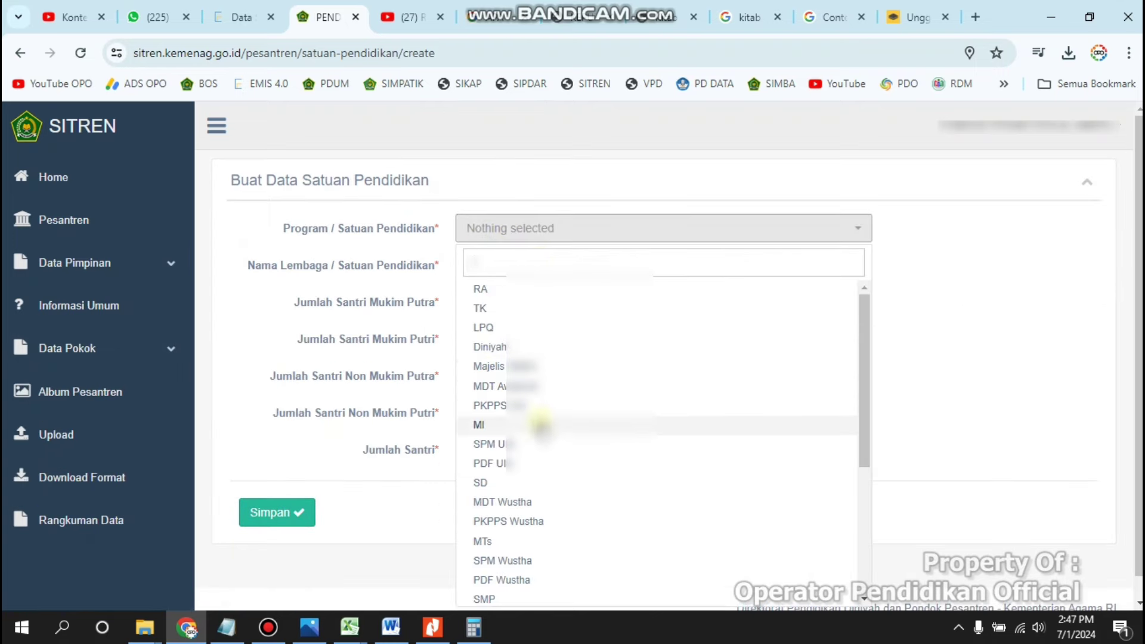
pyautogui.click(500, 544)
pyautogui.click(320, 259)
pyautogui.click(492, 264)
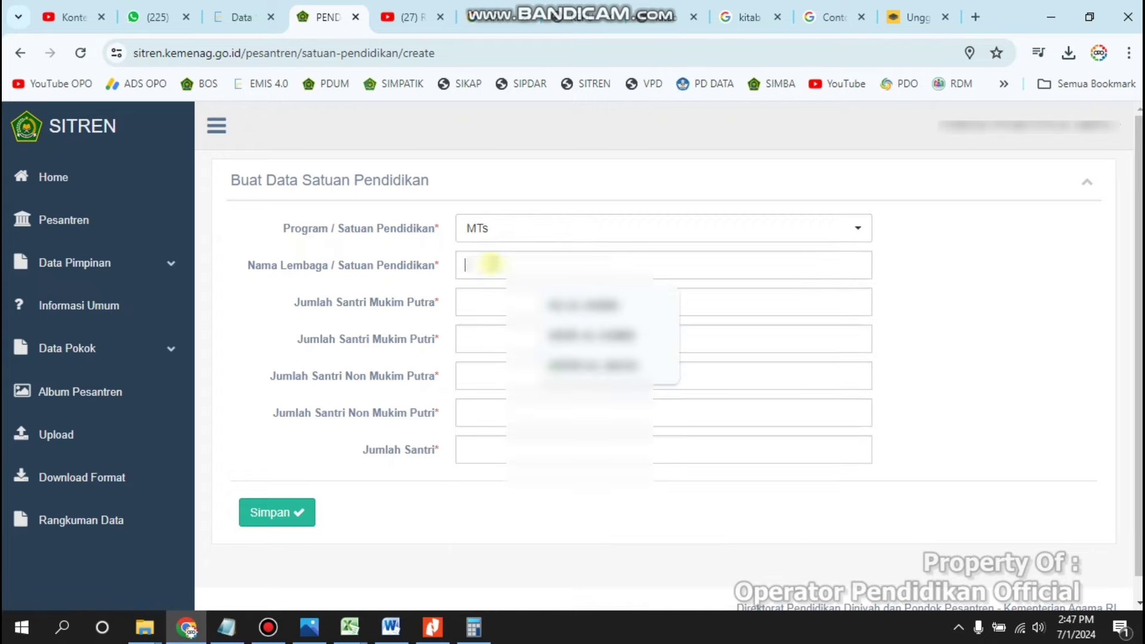
pyautogui.hotkey('ctrl', 'v')
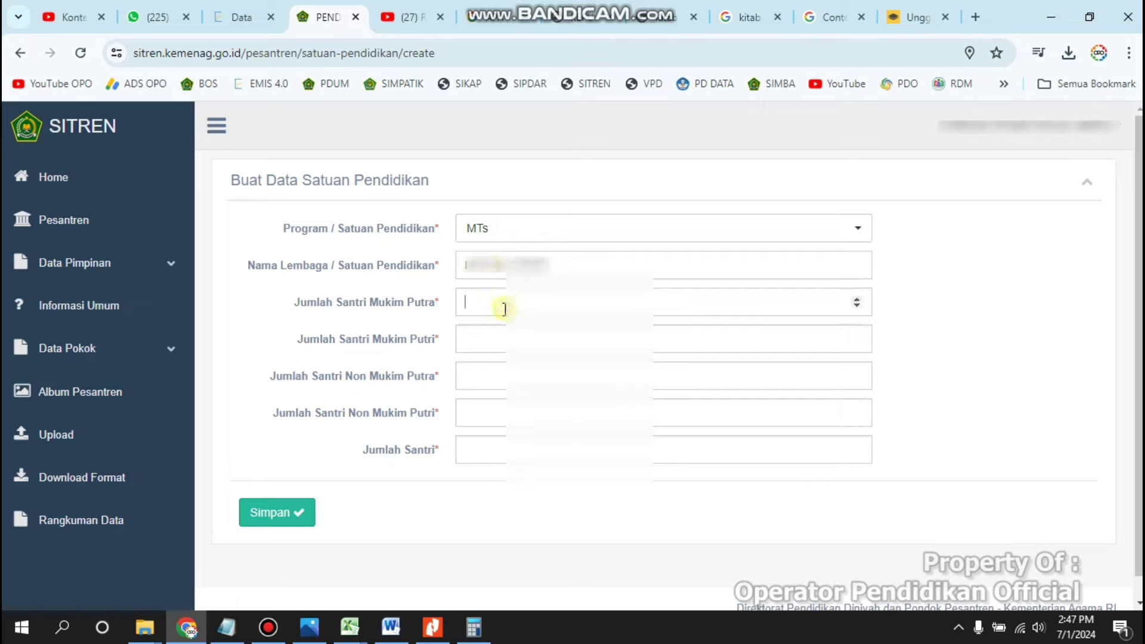
pyautogui.write('0')
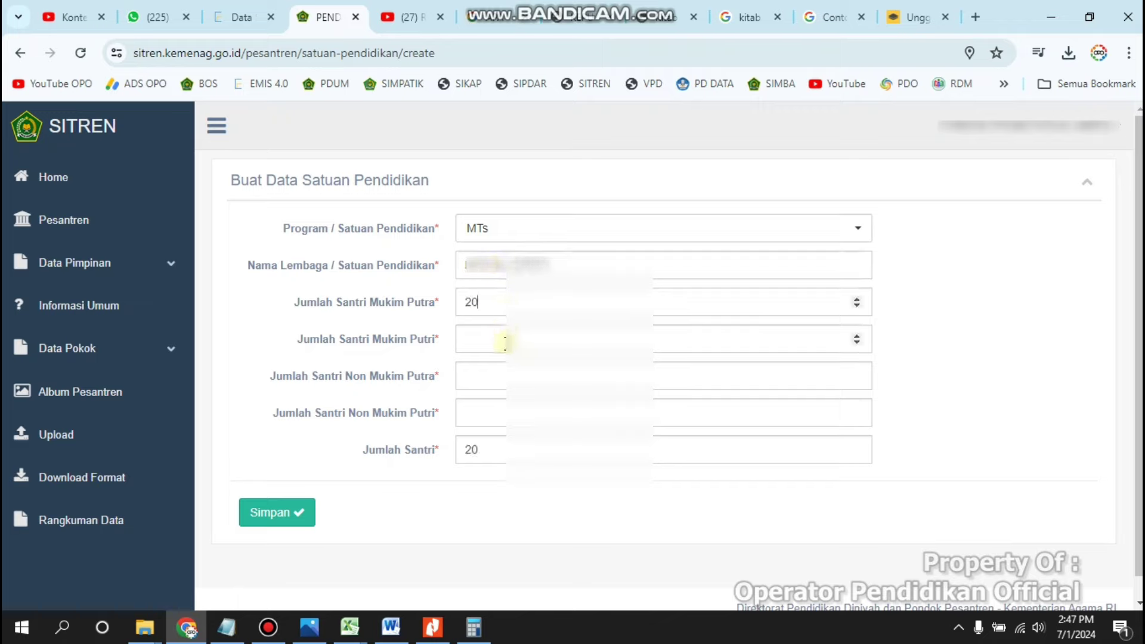
pyautogui.write('2')
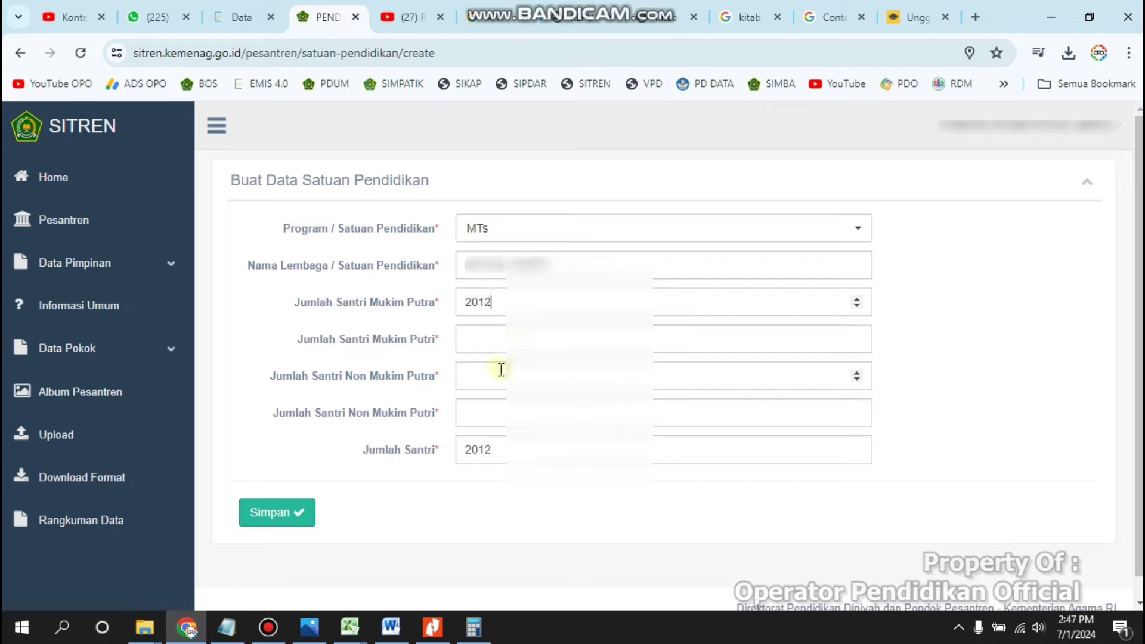
pyautogui.press('BackSpace')
pyautogui.press('BackSpace')
# Enter 12 resident girls and 3 and 3 non-resident students, then save the MTs unit
pyautogui.click(476, 335)
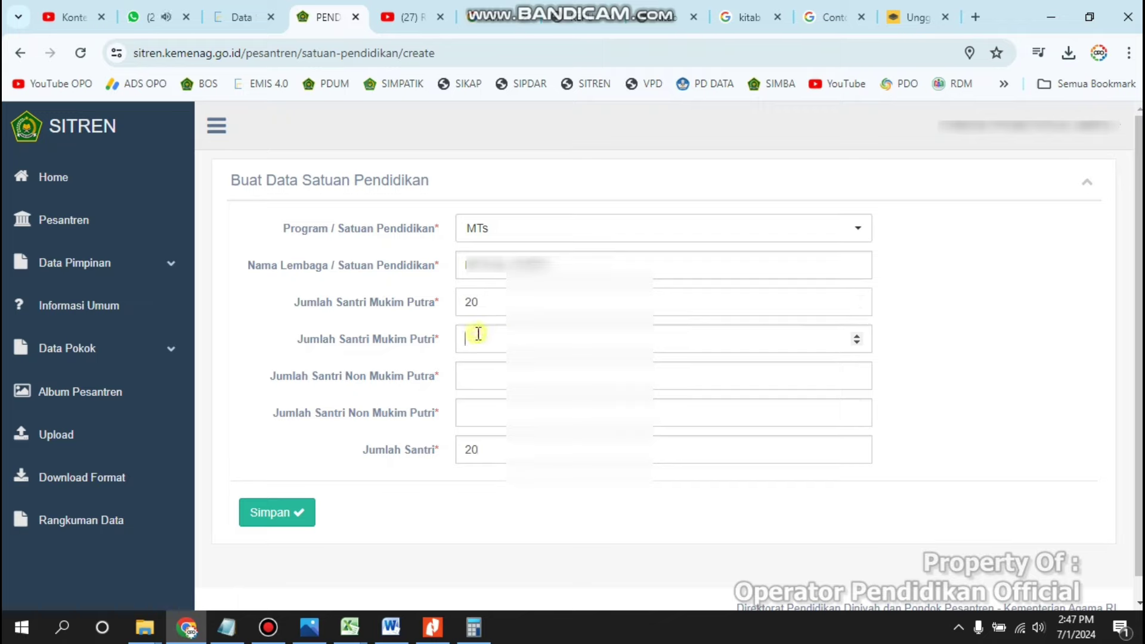
pyautogui.write('12')
pyautogui.click(482, 374)
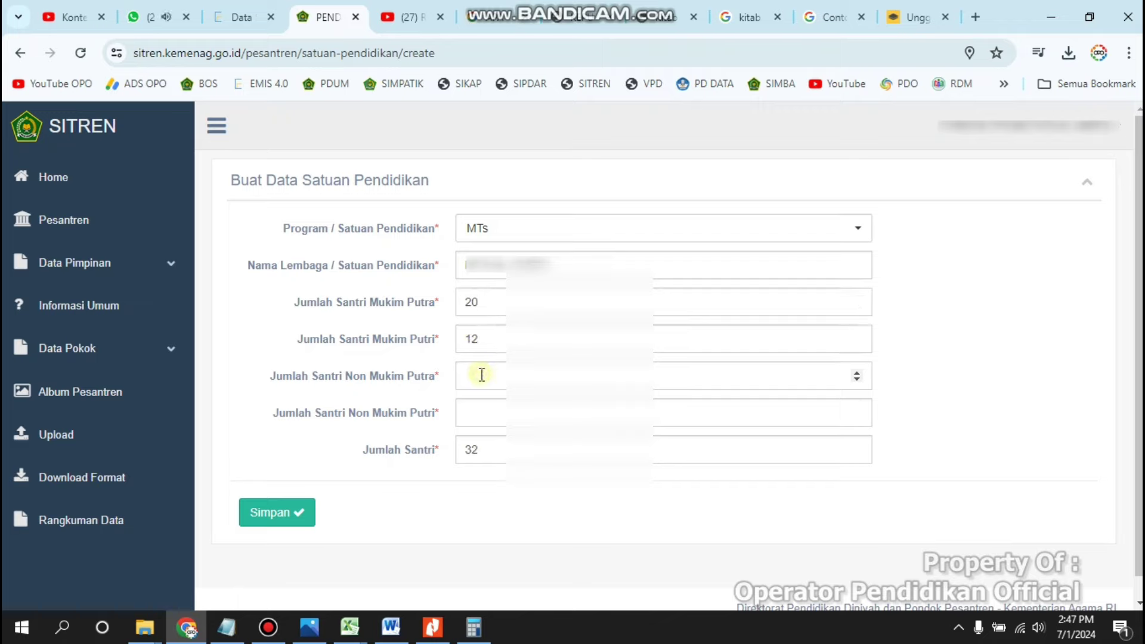
pyautogui.write('3')
pyautogui.click(480, 406)
pyautogui.write('3')
pyautogui.click(293, 517)
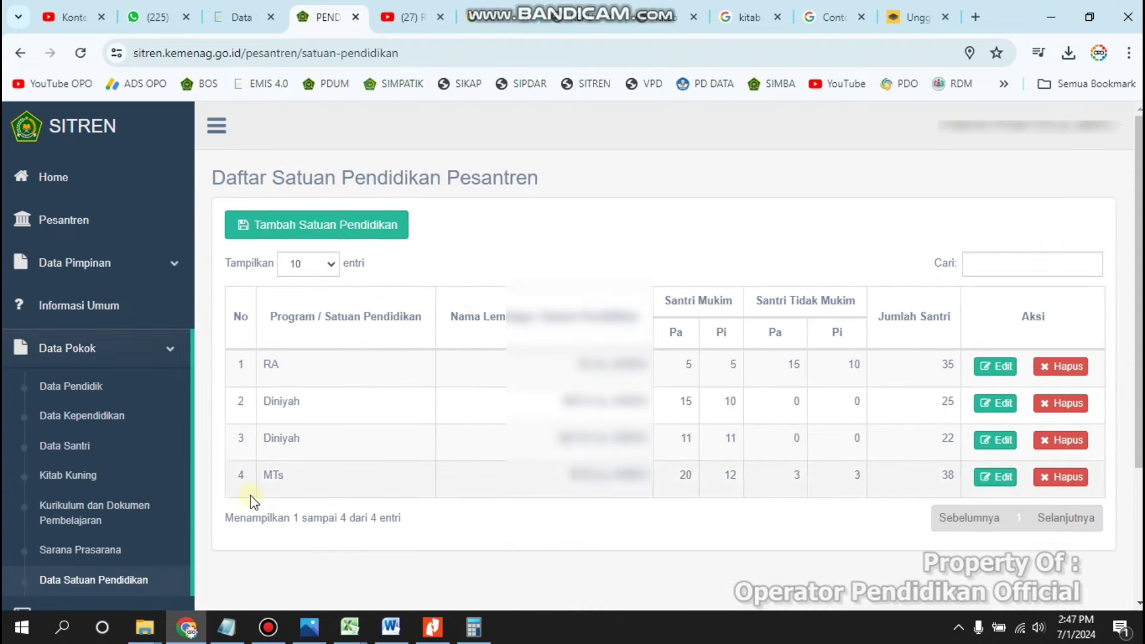
# Scroll the sidebar down and open the Album Pesantren page
pyautogui.scroll(-1, 137, 519)
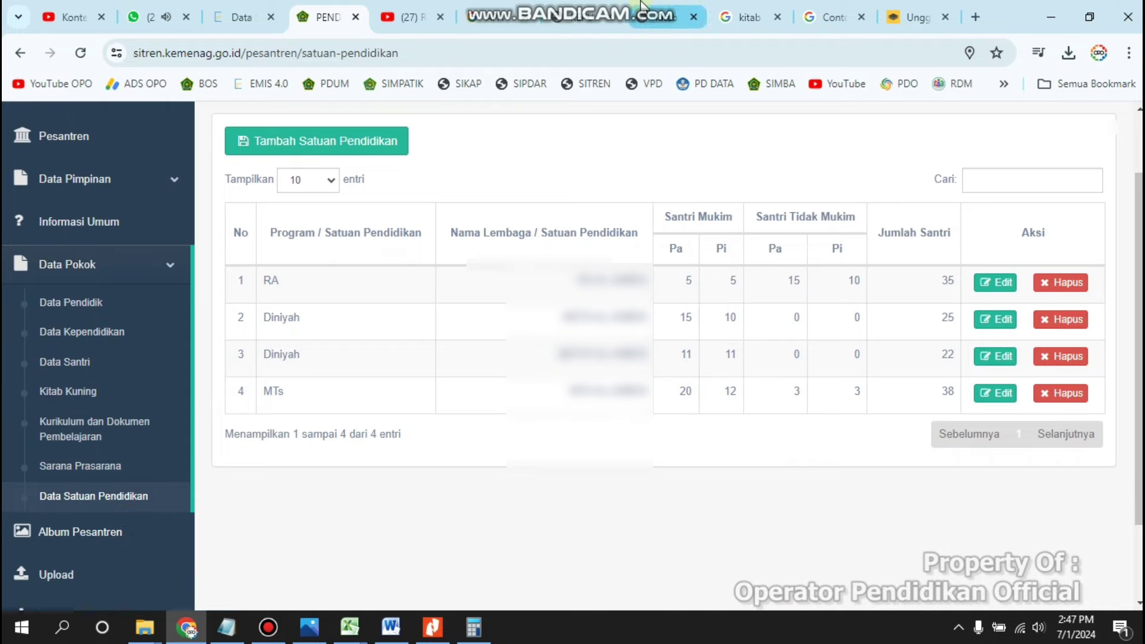
pyautogui.moveTo(641, 6)
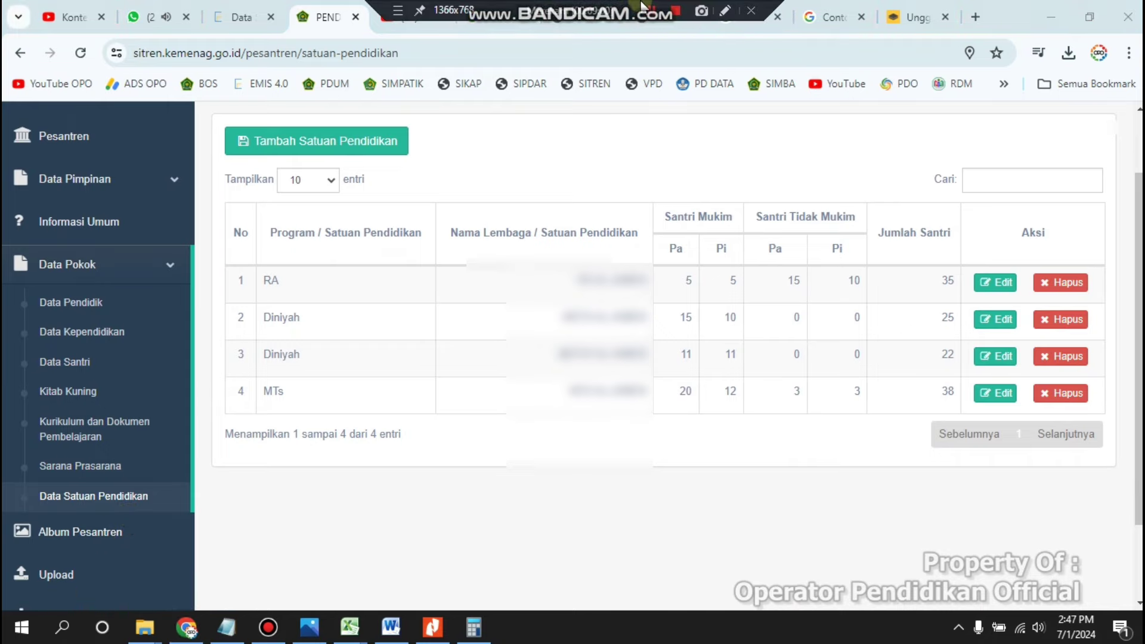
pyautogui.click(96, 531)
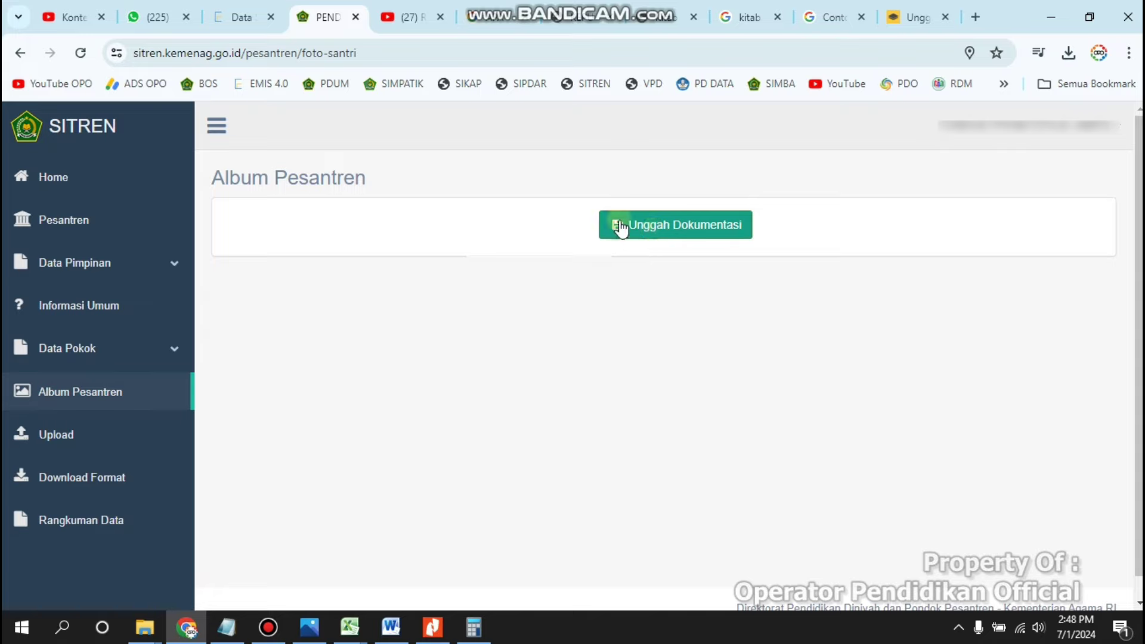
pyautogui.moveTo(653, 20)
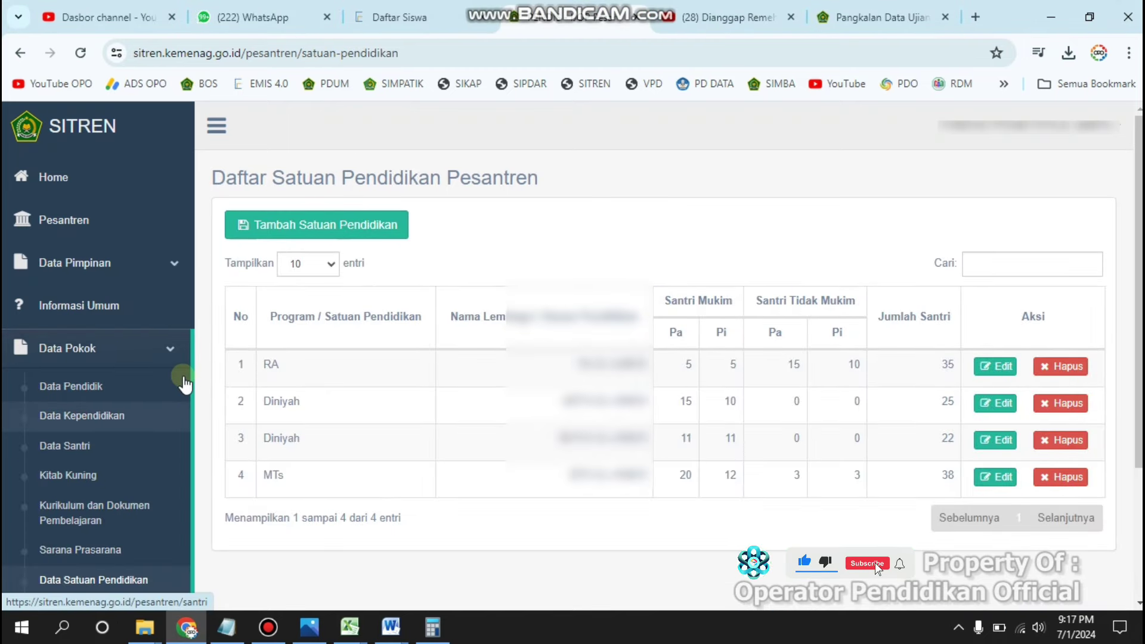
pyautogui.scroll(-1, 122, 379)
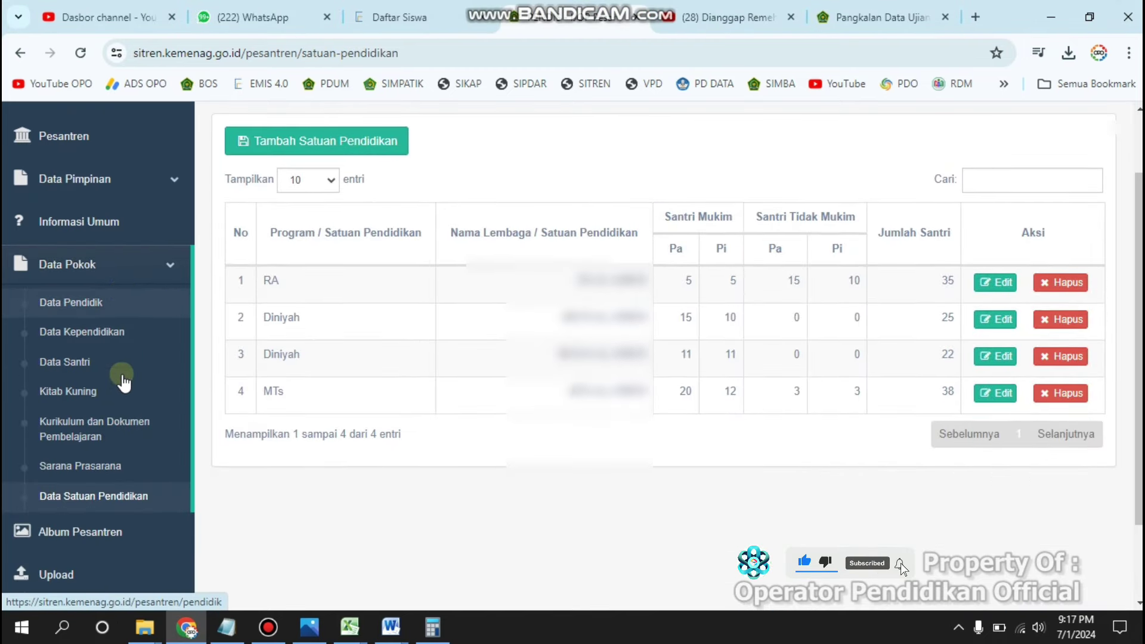
pyautogui.click(91, 539)
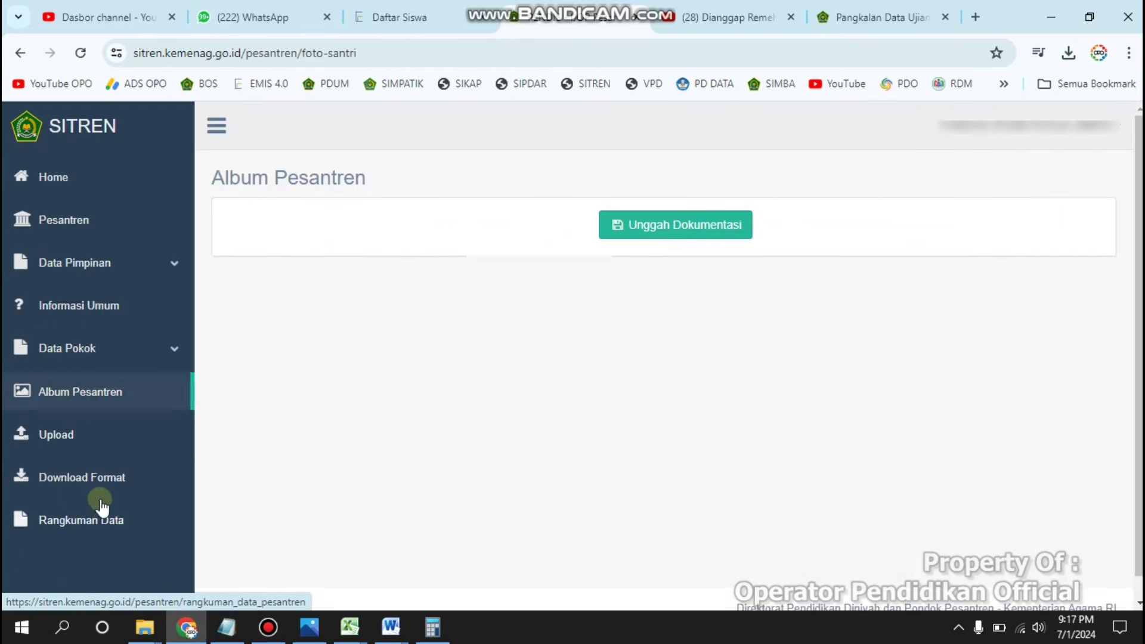
# Start a new album upload of type Dokumentasi Foto Aktivitas Pembelajaran Kitab Kuning
pyautogui.click(651, 223)
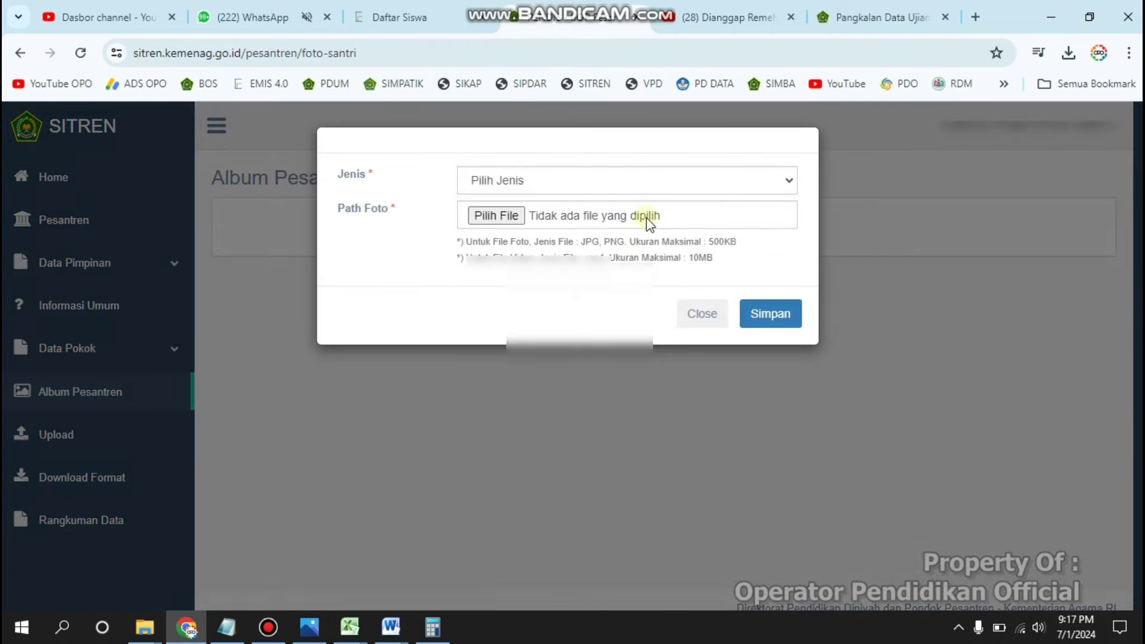
pyautogui.click(636, 188)
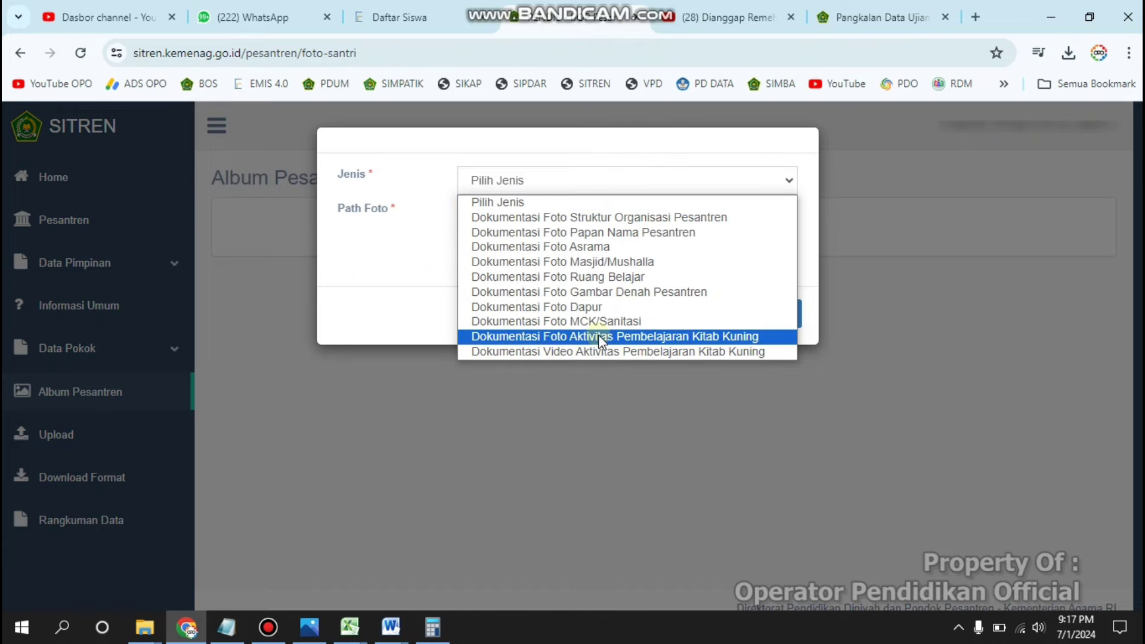
pyautogui.click(602, 338)
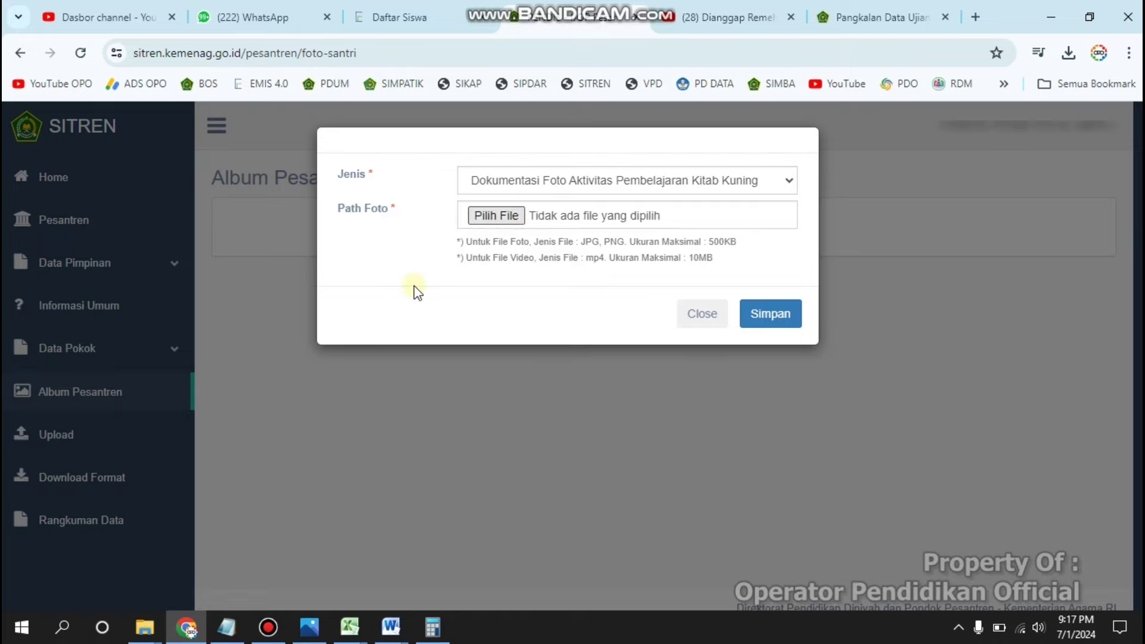
# Attach the photo of students studying together and save it to the album
pyautogui.click(491, 218)
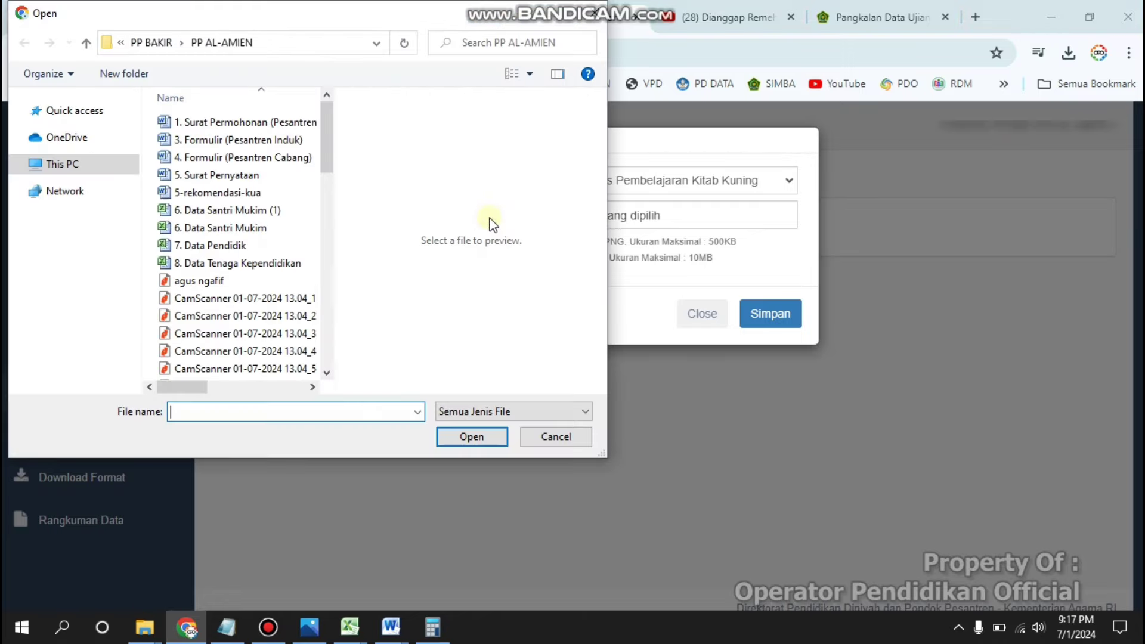
pyautogui.scroll(-4, 241, 263)
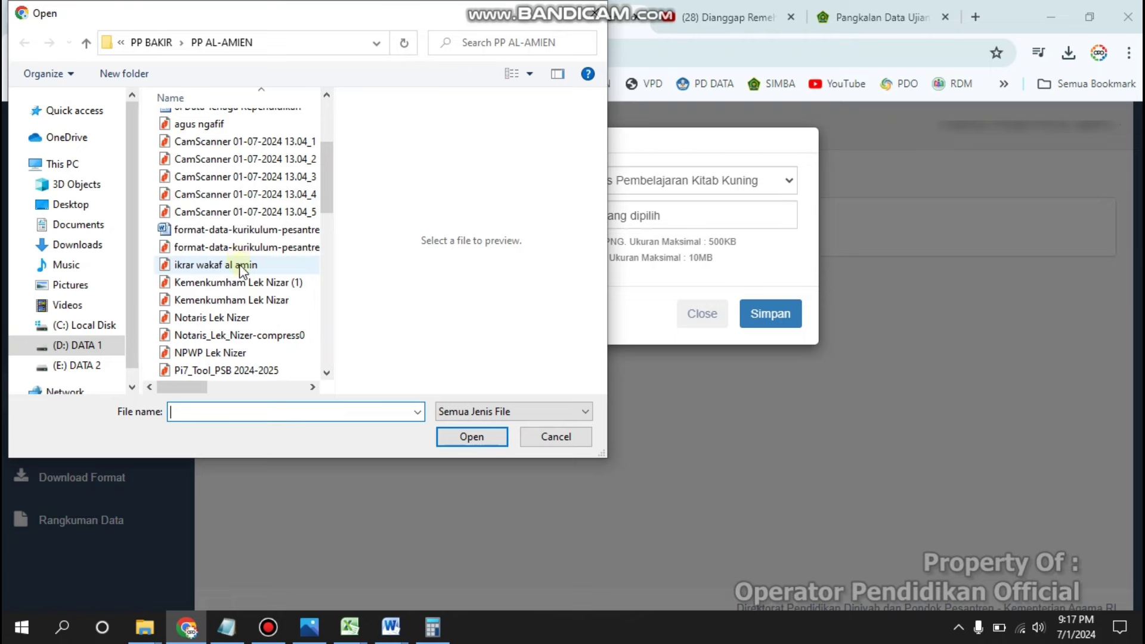
pyautogui.scroll(1, 239, 264)
pyautogui.scroll(-8, 244, 280)
pyautogui.scroll(-2, 251, 305)
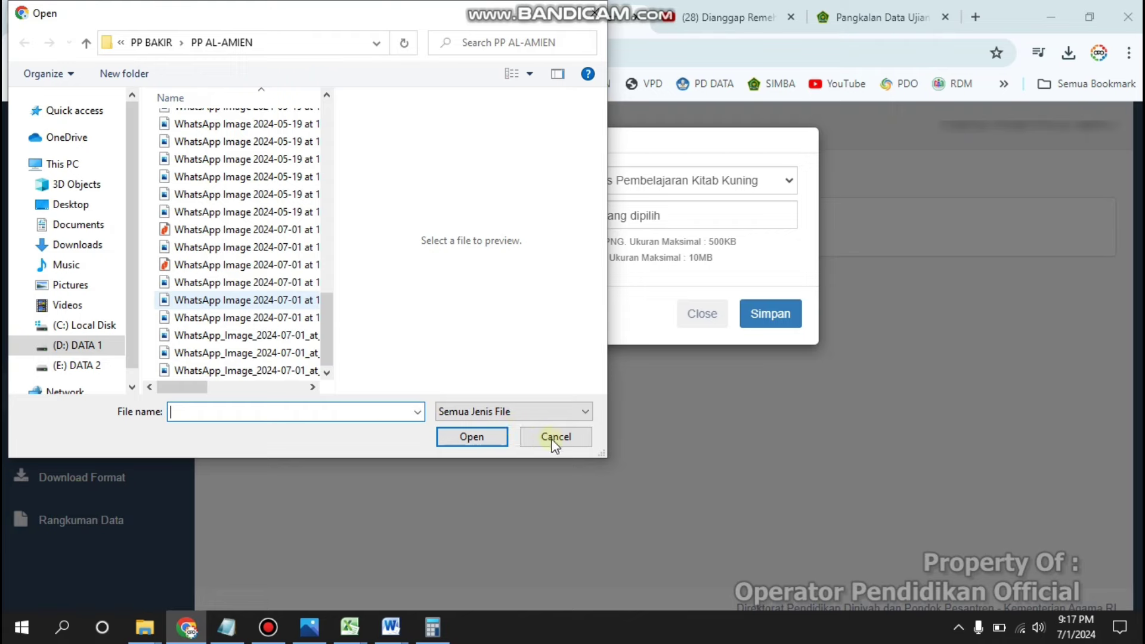
pyautogui.moveTo(660, 6)
pyautogui.press('Down')
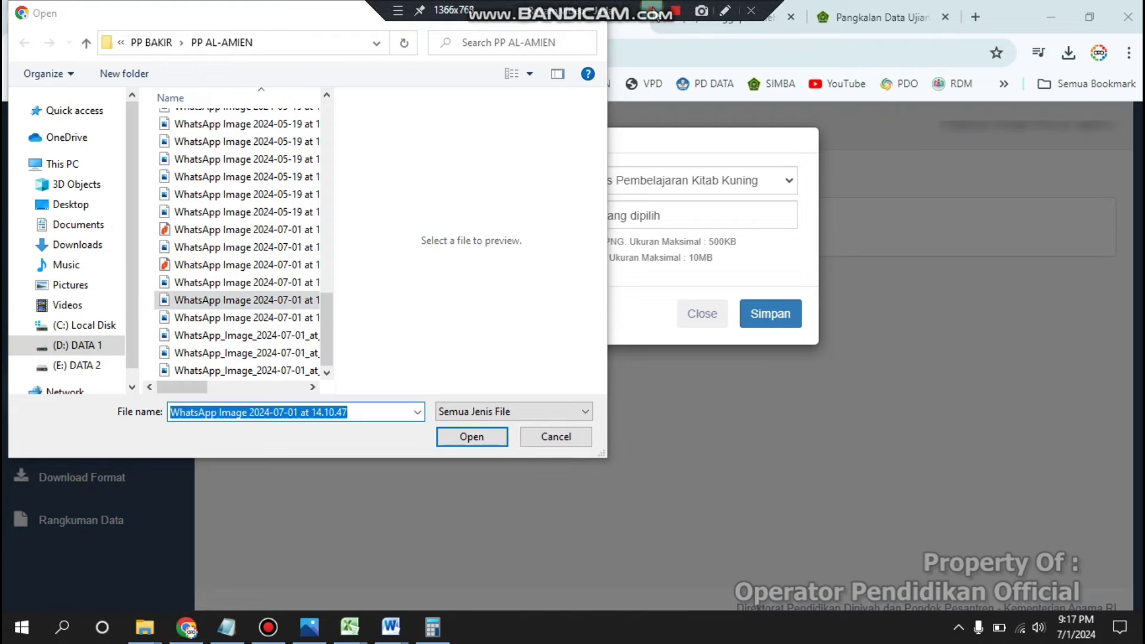
pyautogui.press('Up')
pyautogui.press('Up')
pyautogui.press('Up')
pyautogui.press('Up')
pyautogui.press('Up')
pyautogui.press('Up')
pyautogui.press('Up')
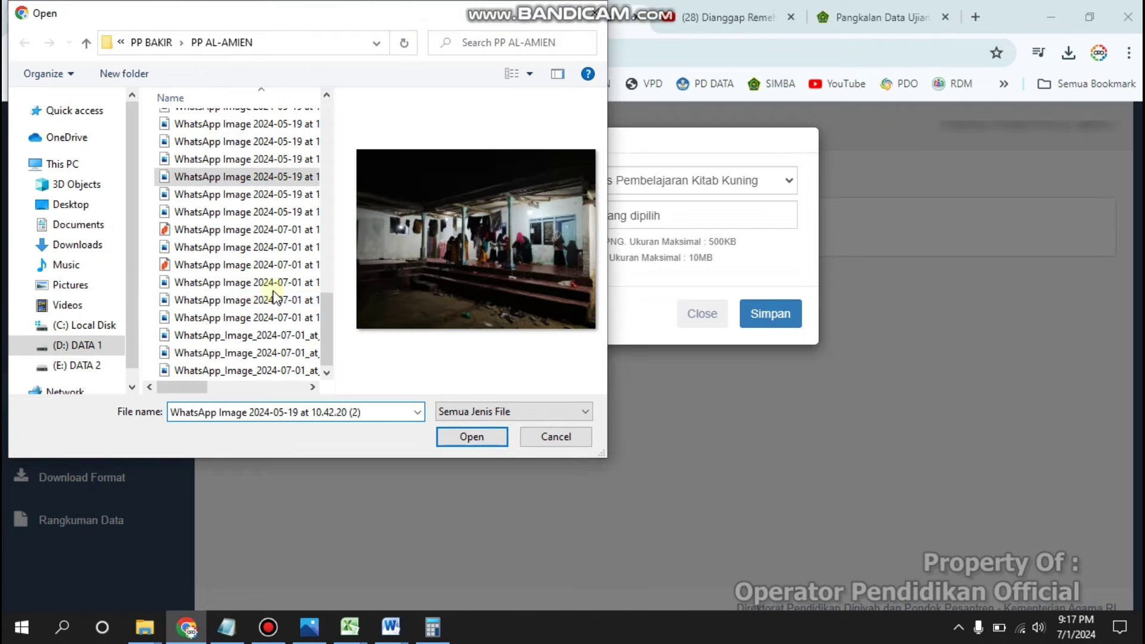
pyautogui.click(245, 195)
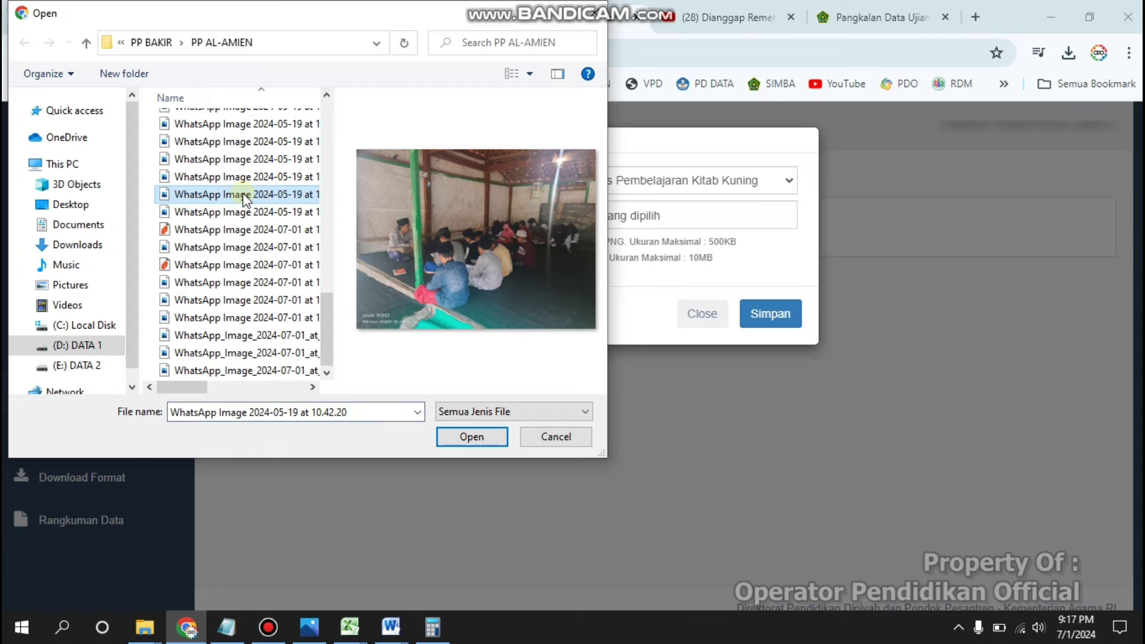
pyautogui.click(471, 438)
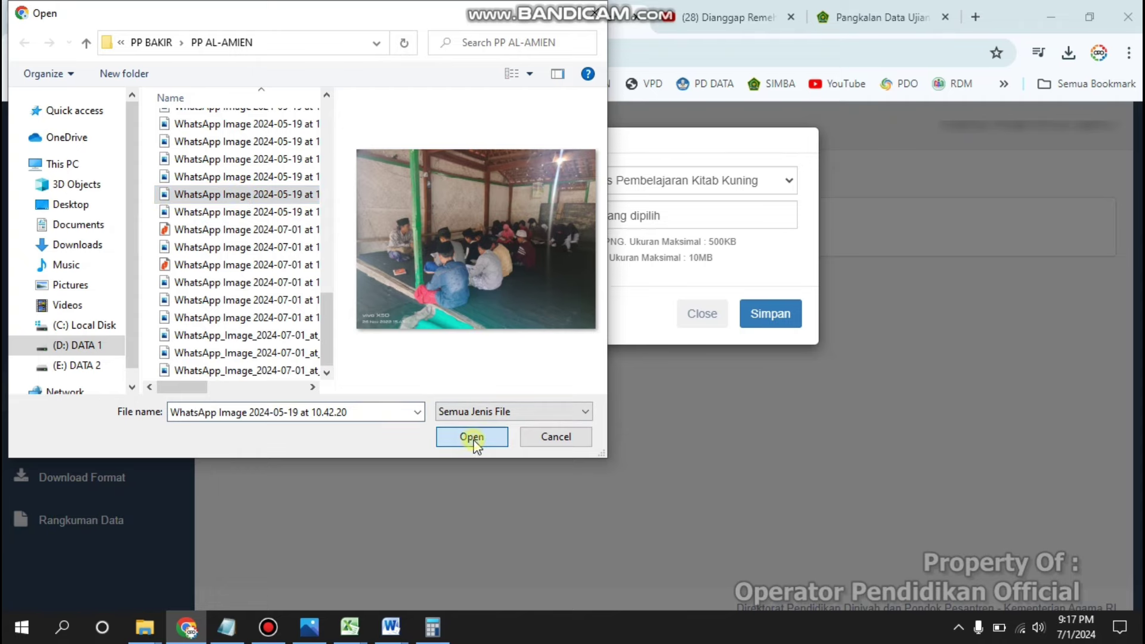
pyautogui.click(775, 316)
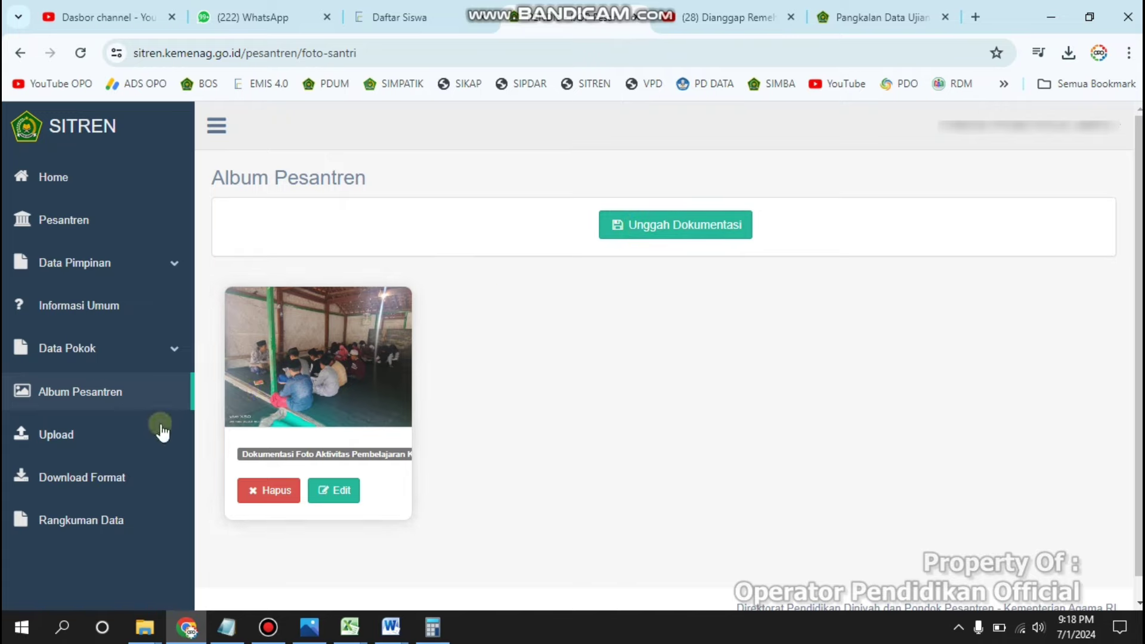
# Review the required document fields on the Upload page and submit the requirements for Kabupaten/Kota verification
pyautogui.click(99, 434)
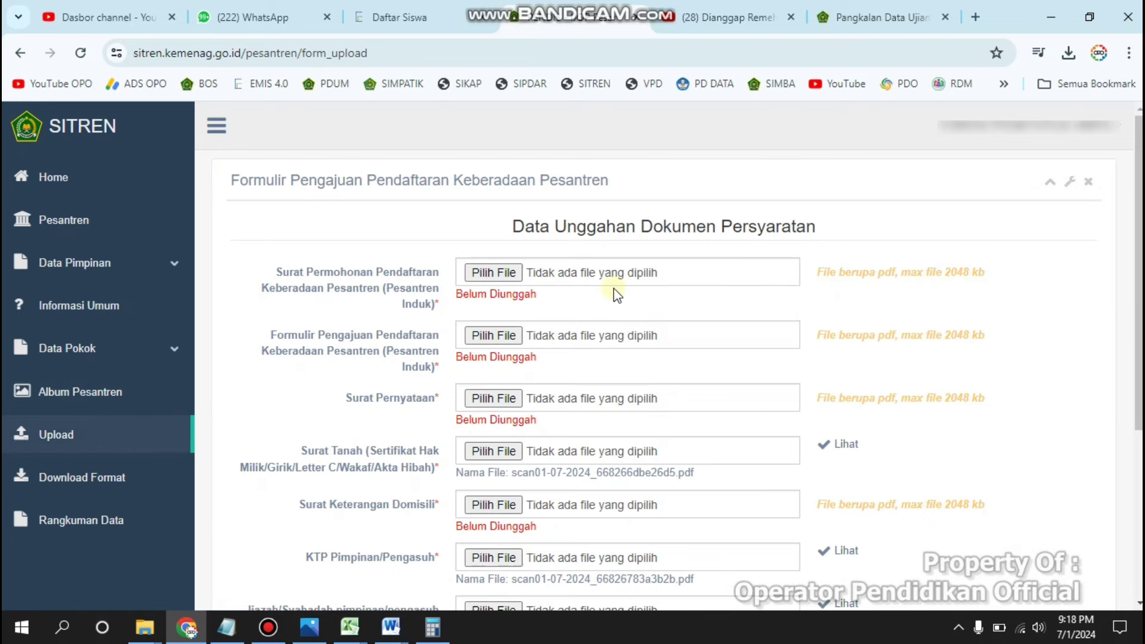
pyautogui.scroll(-3, 616, 294)
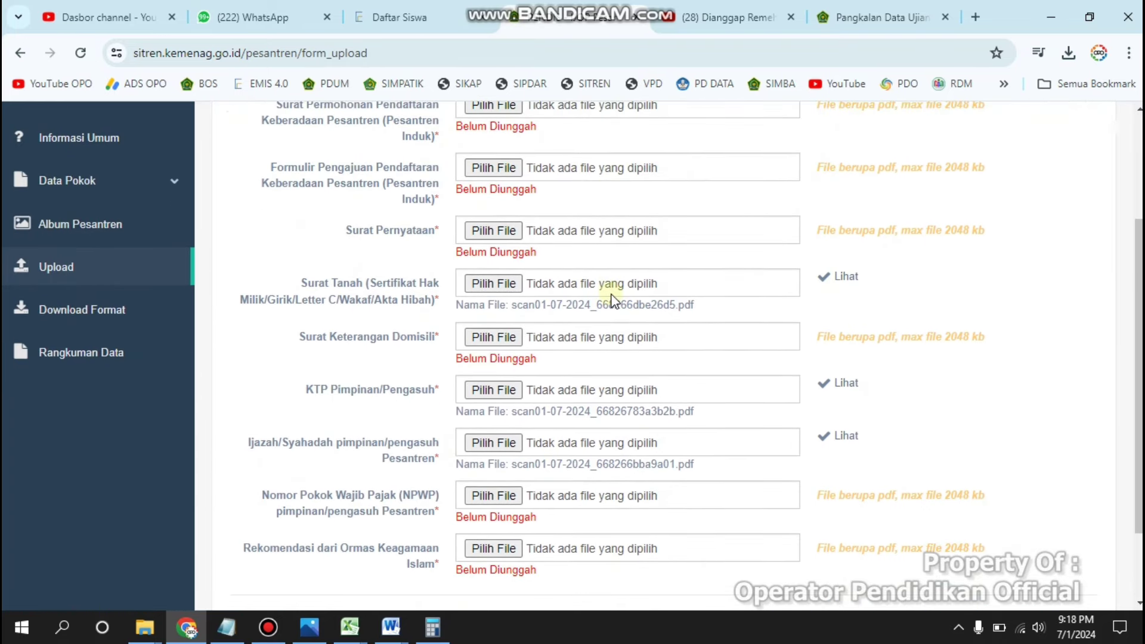
pyautogui.scroll(-2, 562, 311)
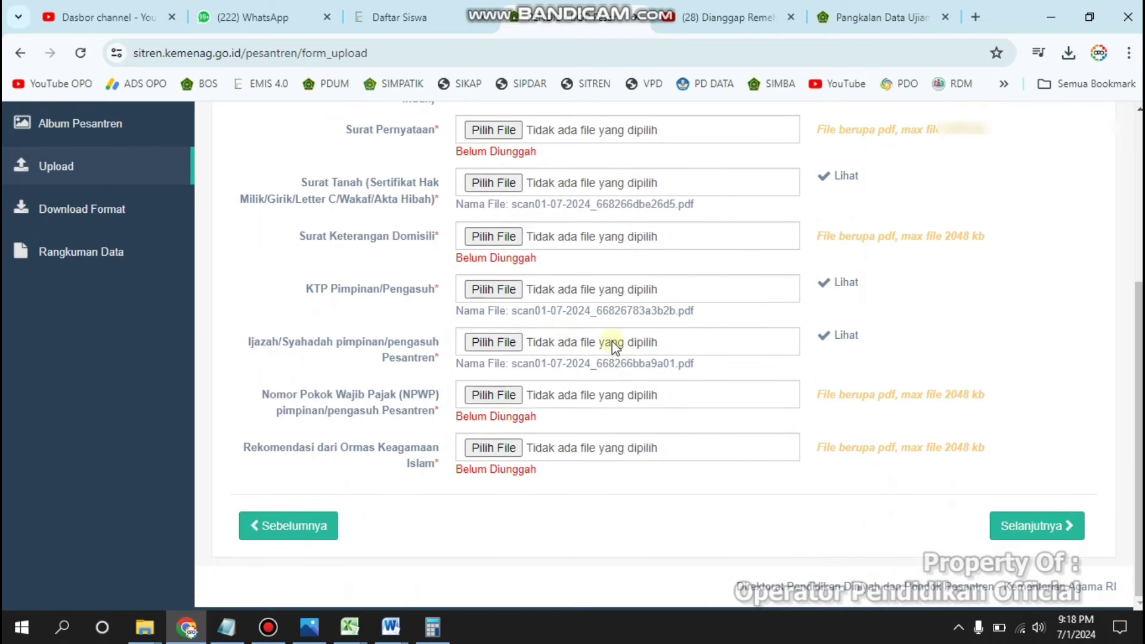
pyautogui.scroll(5, 536, 367)
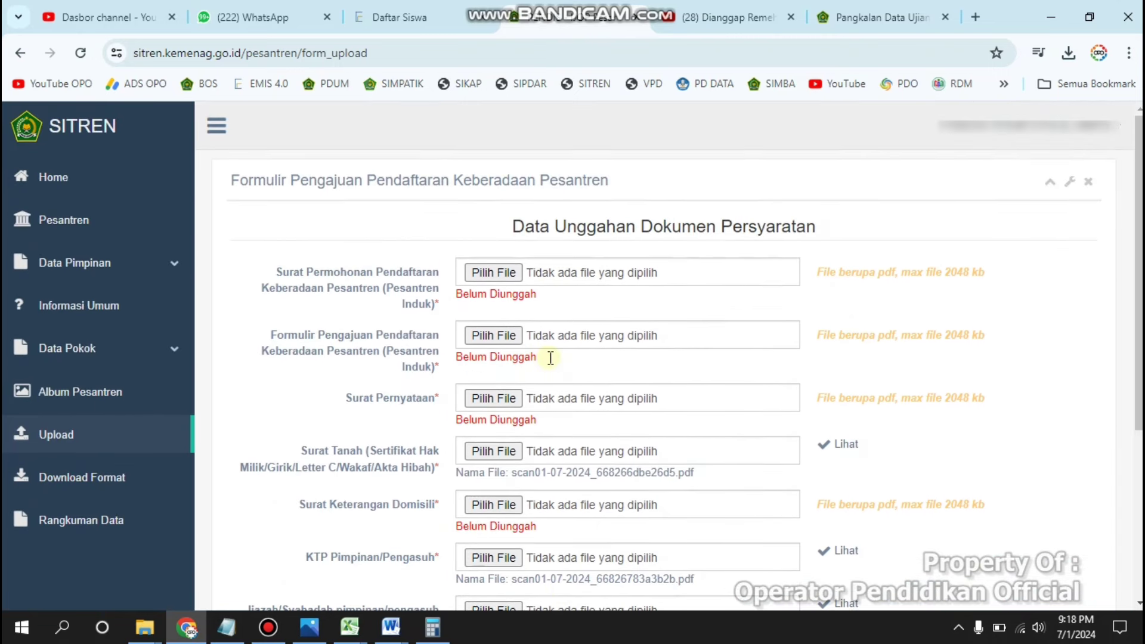
pyautogui.scroll(-1, 552, 365)
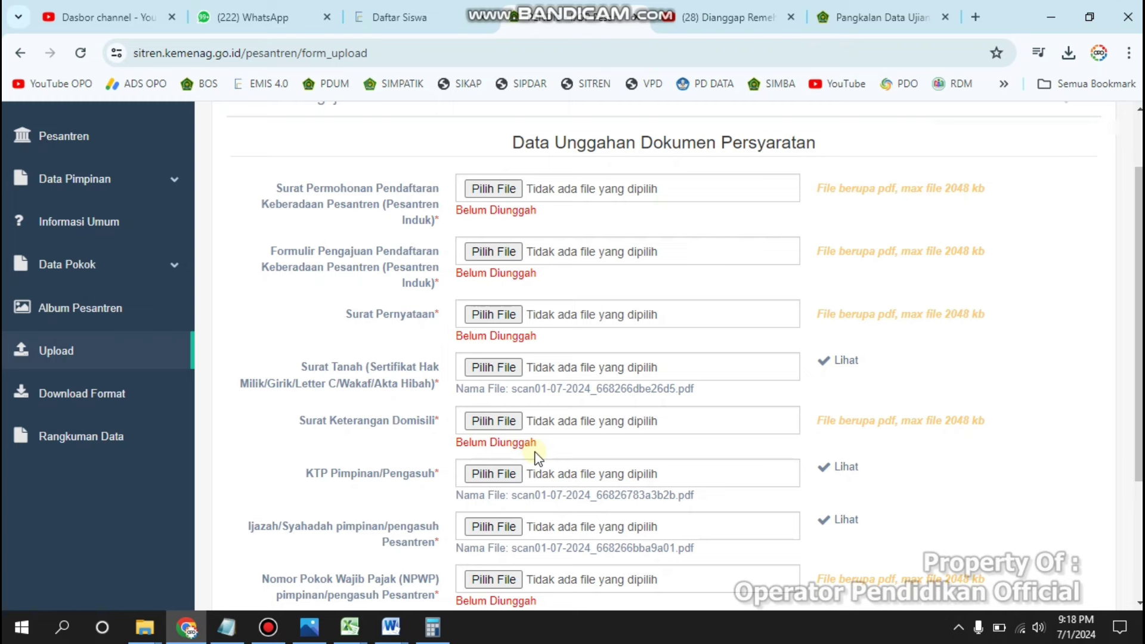
pyautogui.scroll(-3, 535, 456)
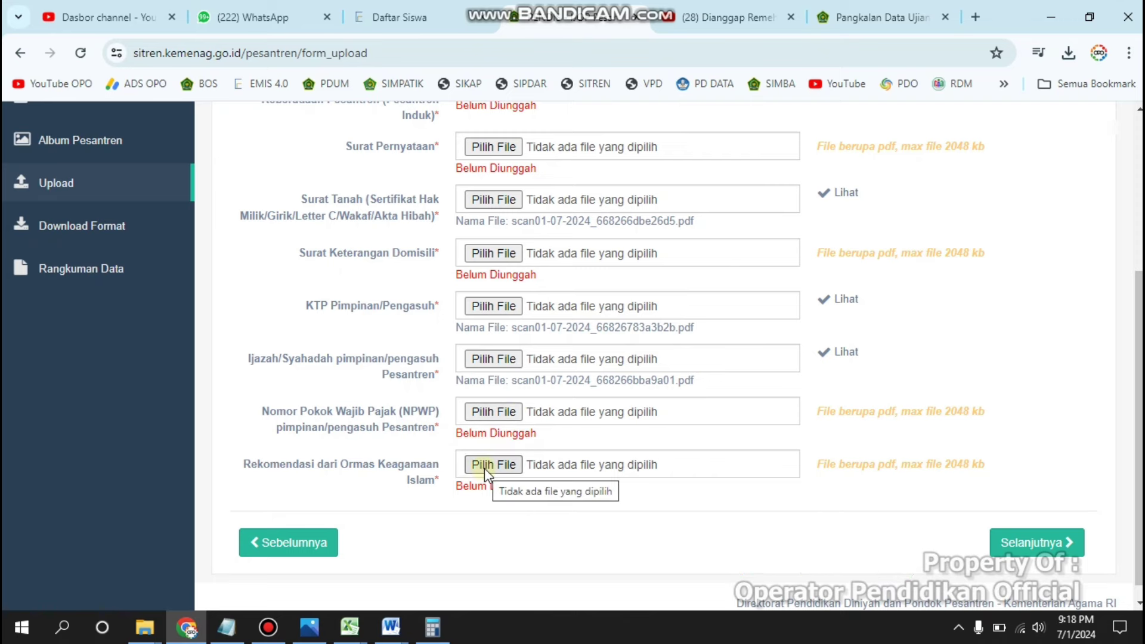
pyautogui.scroll(2, 819, 406)
pyautogui.scroll(2, 819, 399)
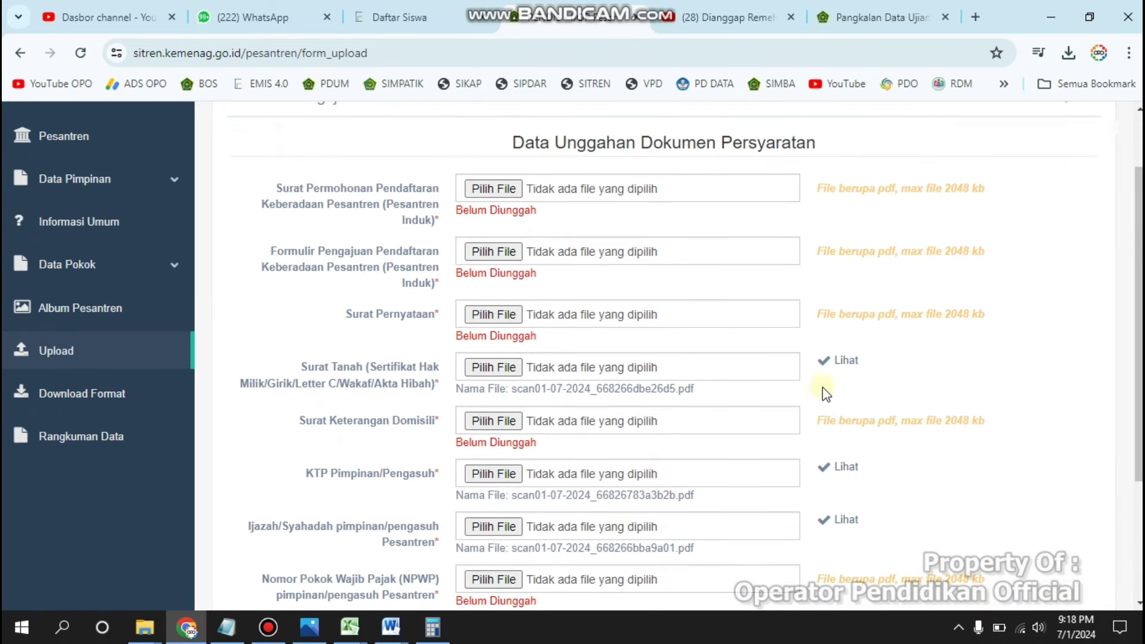
pyautogui.scroll(-3, 828, 377)
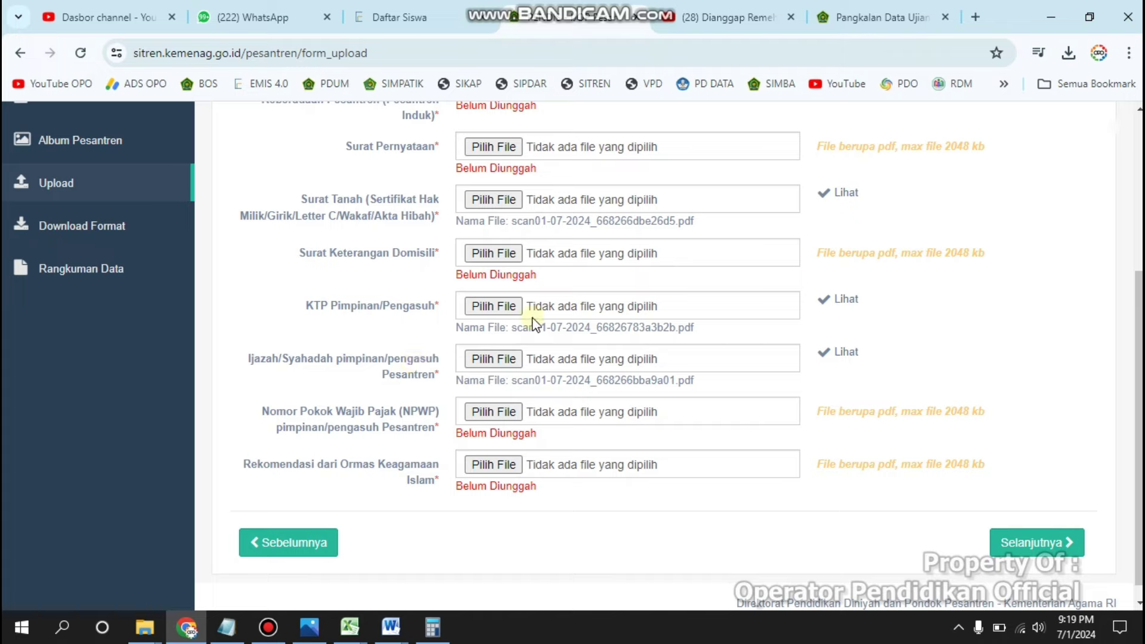
pyautogui.moveTo(623, 3)
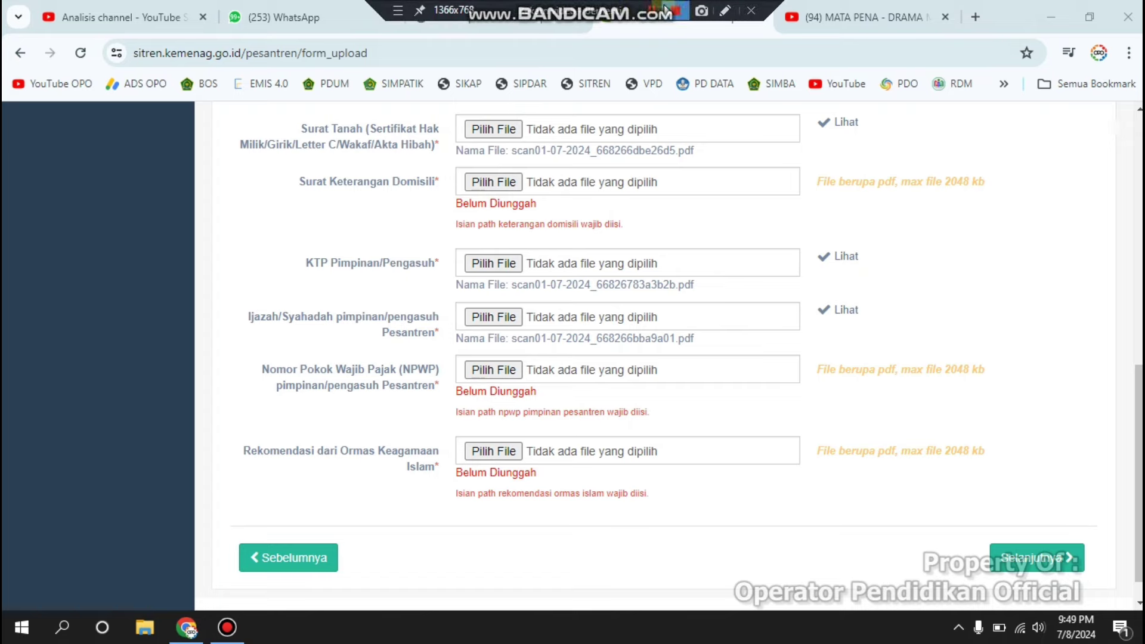
pyautogui.moveTo(652, 15)
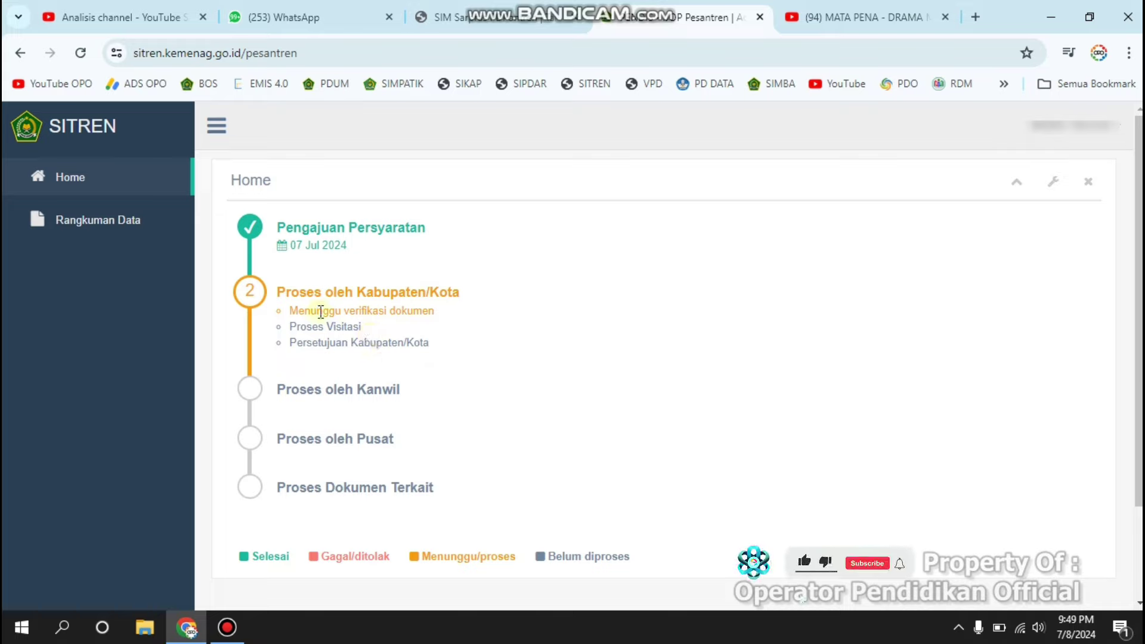
# Browse the Rangkuman Data summary from DATA PONDOK PESANTREN down to Dokumen Pendukung
pyautogui.click(125, 222)
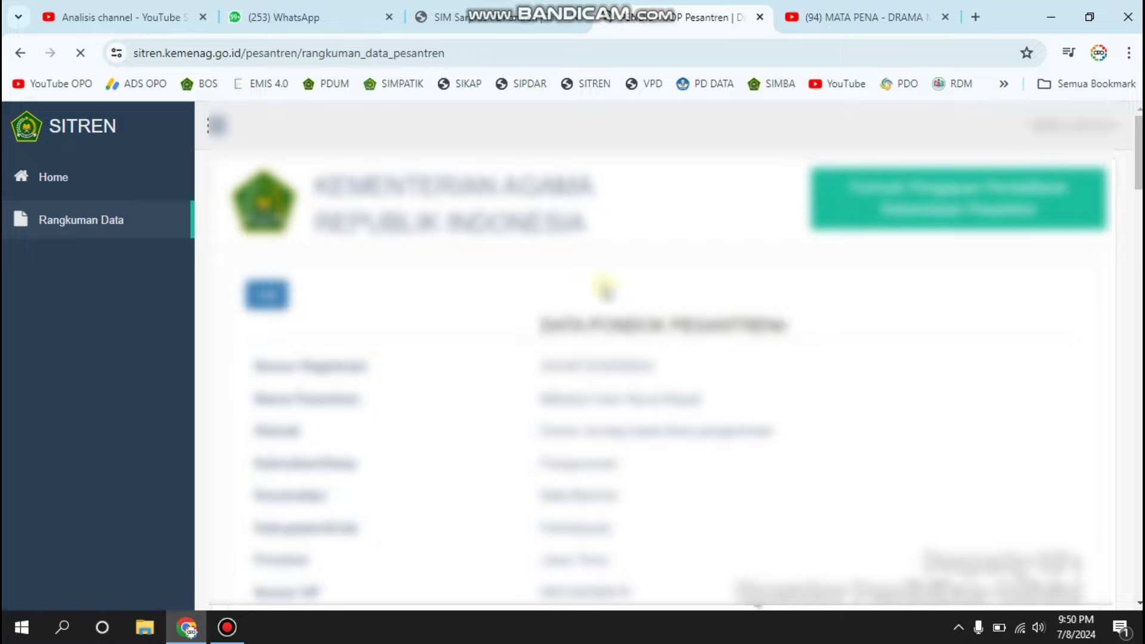
pyautogui.scroll(-10, 716, 287)
pyautogui.scroll(-15, 719, 288)
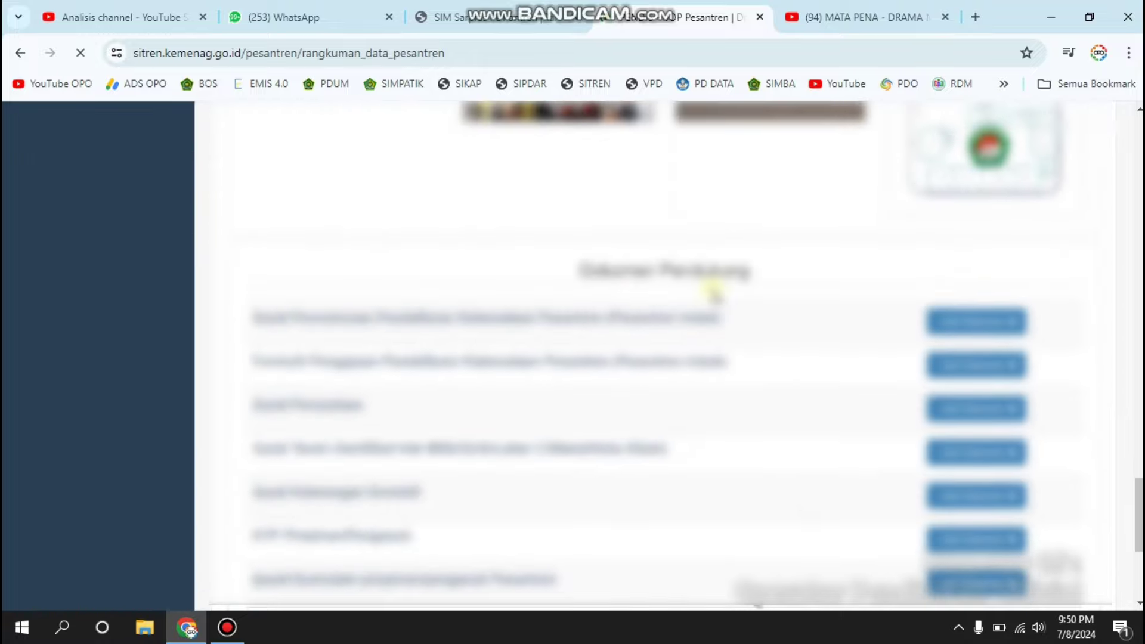
pyautogui.scroll(-5, 775, 337)
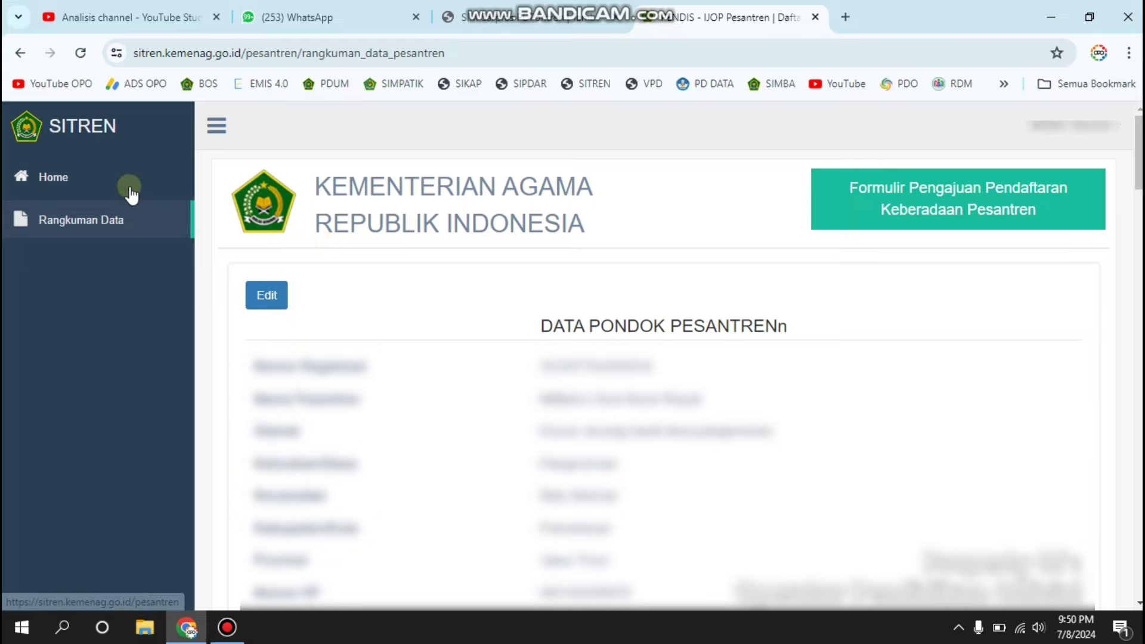
# Return to Home to see the 07 Jul 2024 submission with Kabupaten/Kota verification pending
pyautogui.click(111, 183)
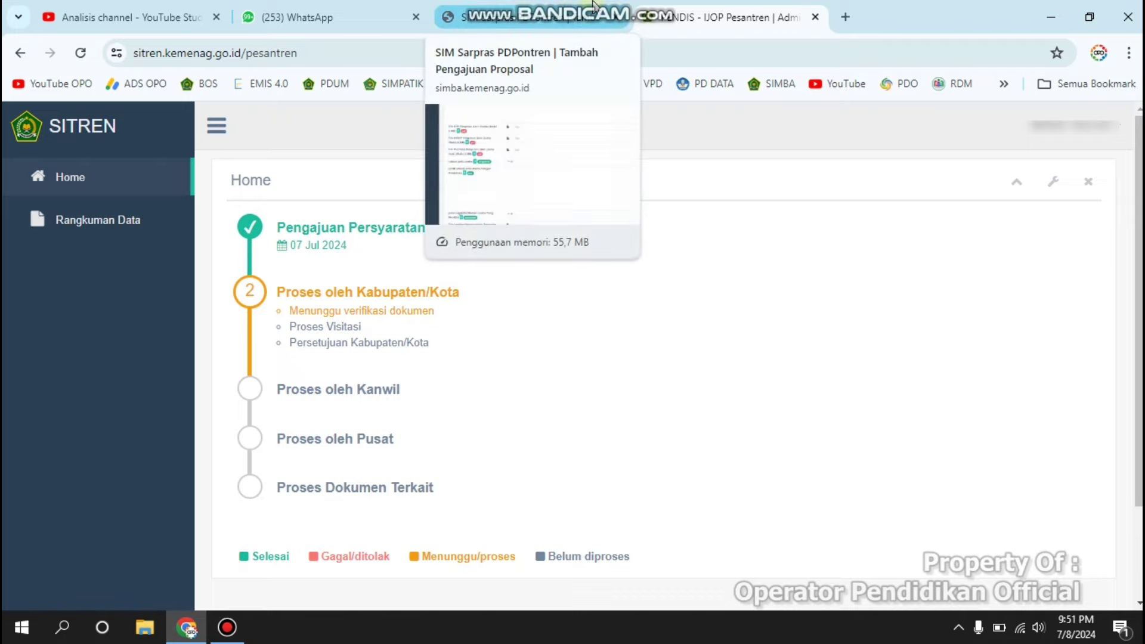
pyautogui.moveTo(659, 6)
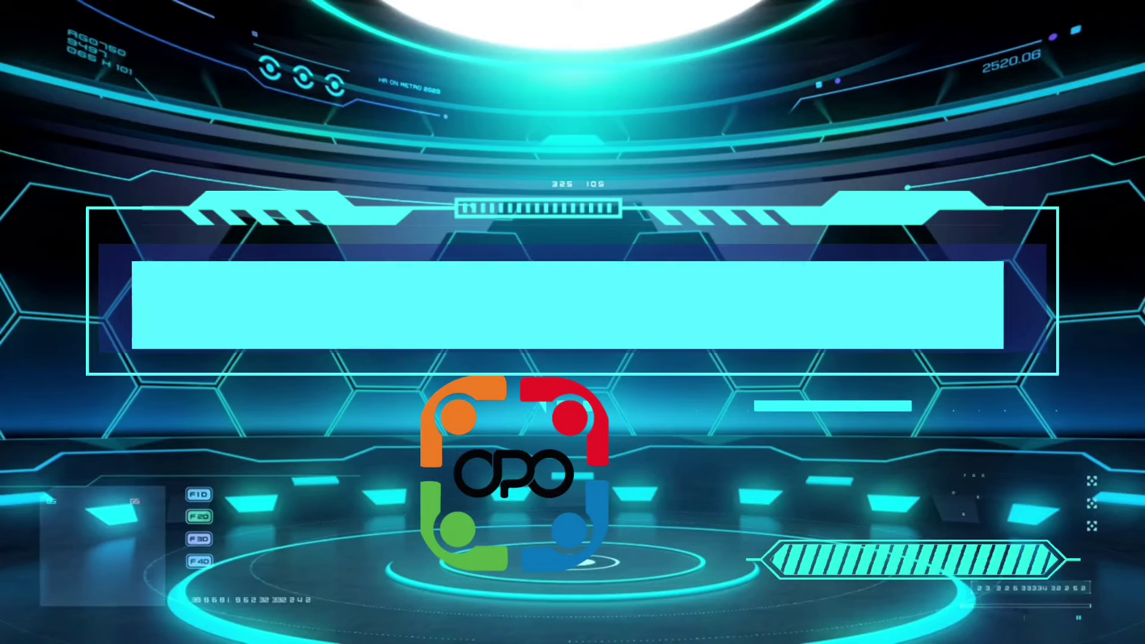